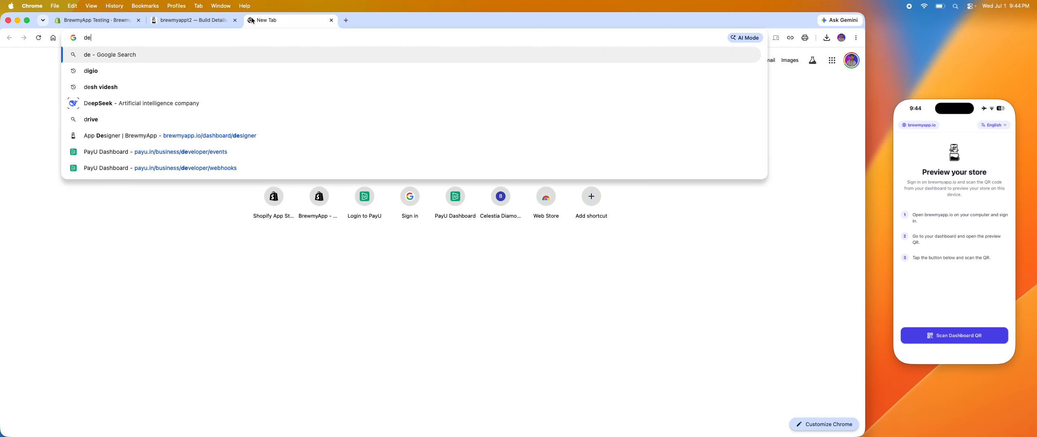
# Open the Apple Developer Program enrollment page, read the individual and organization requirements, and close the page.
pyautogui.press('Return')
pyautogui.click(147, 172)
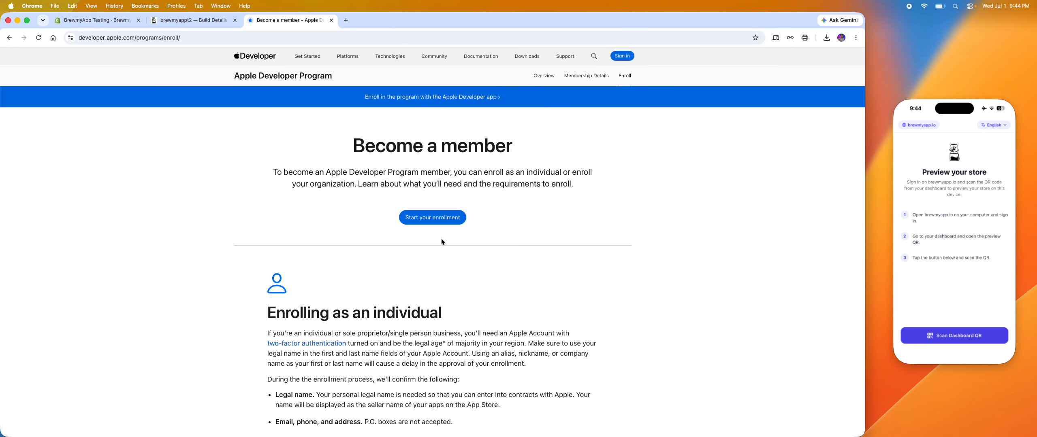
pyautogui.scroll(-3, 439, 272)
pyautogui.moveTo(300, 187); pyautogui.dragTo(452, 200)
pyautogui.scroll(-3, 453, 200)
pyautogui.moveTo(318, 286); pyautogui.dragTo(463, 285)
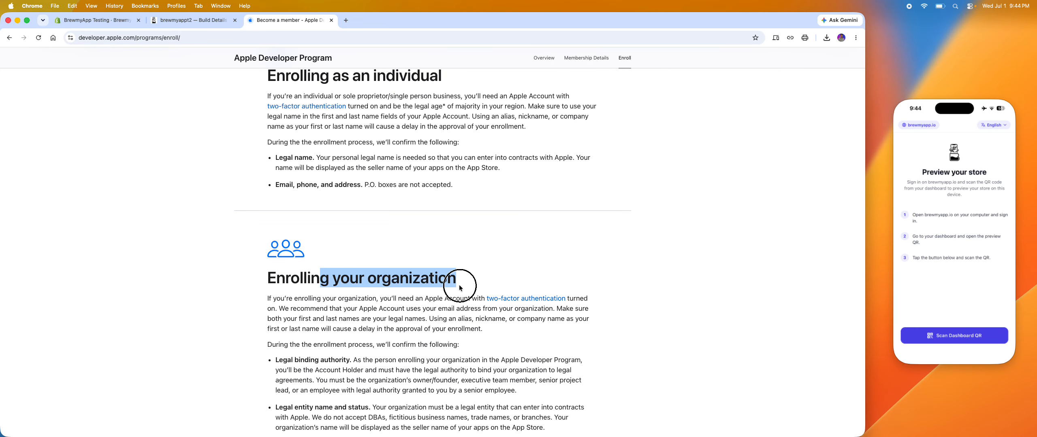
pyautogui.scroll(-2, 461, 287)
pyautogui.scroll(-6, 459, 288)
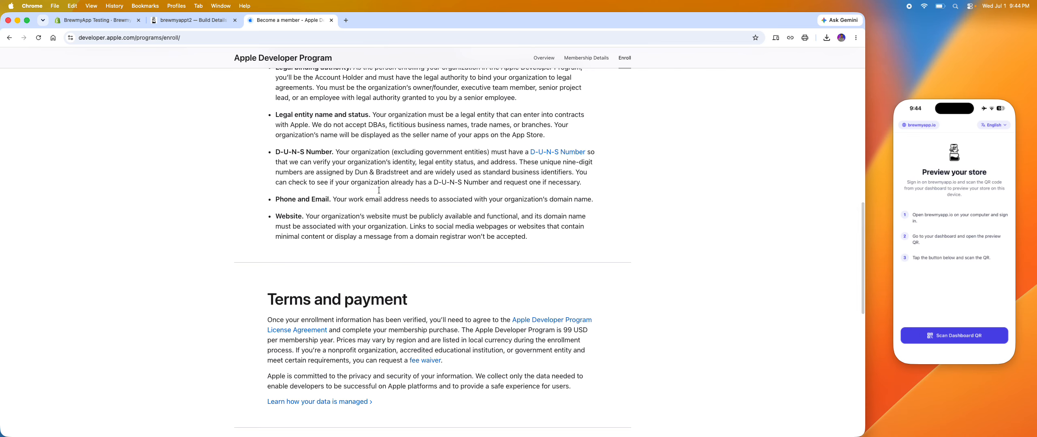
pyautogui.scroll(5, 378, 181)
pyautogui.scroll(2, 377, 180)
pyautogui.click(331, 19)
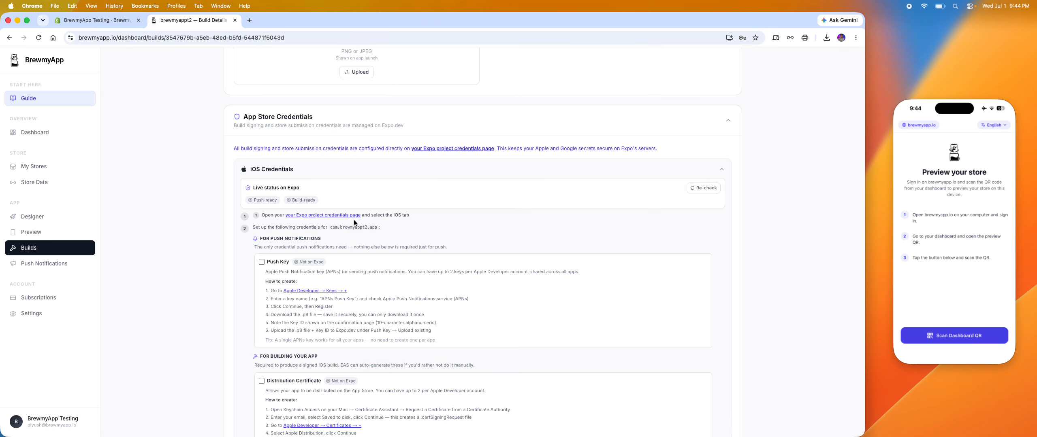
# Open Apple Developer's new key registration page from the Push Key instructions in the iOS credentials section.
pyautogui.scroll(-2, 354, 222)
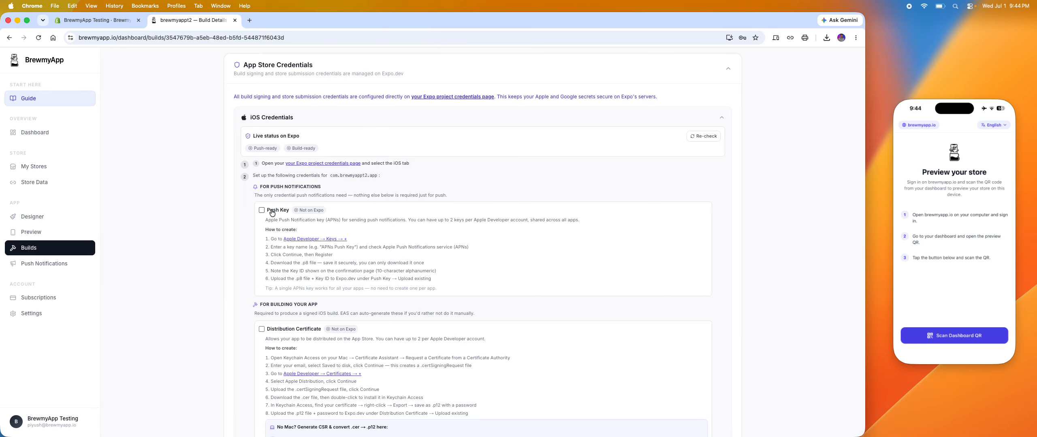
pyautogui.scroll(-1, 318, 240)
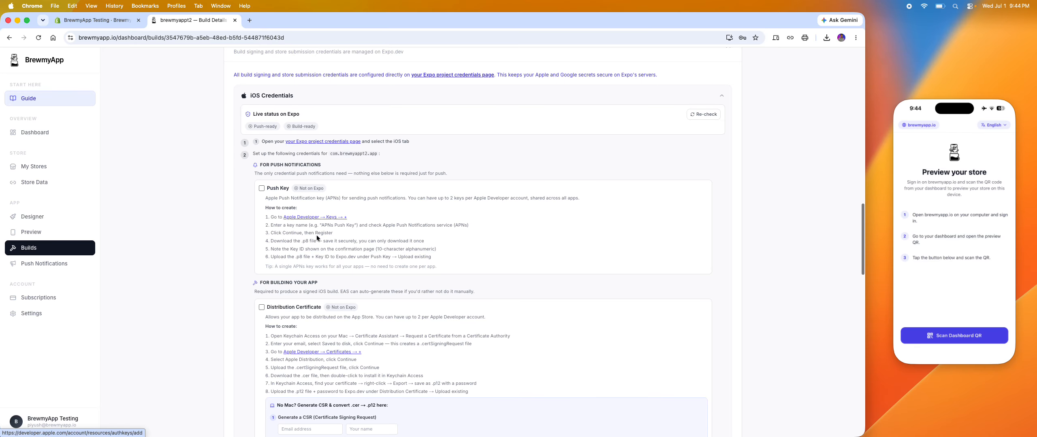
pyautogui.click(295, 218)
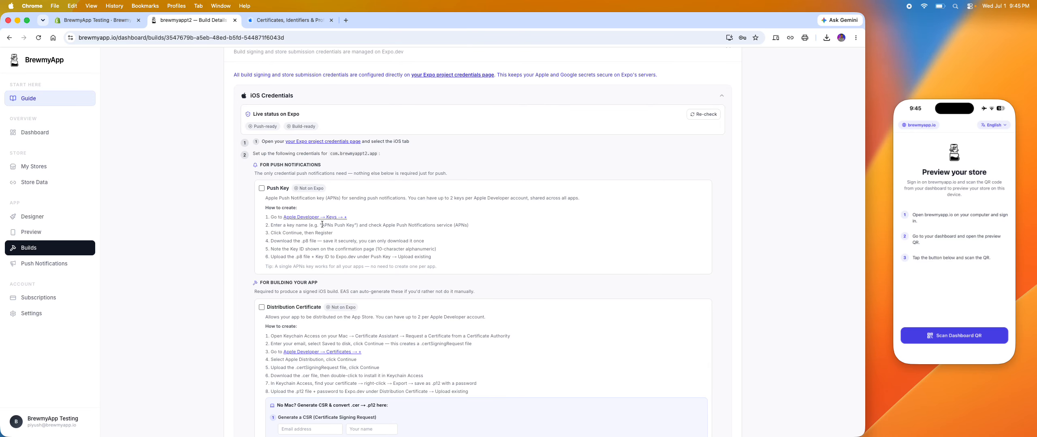
# Copy the suggested key name from the Push Key instructions and name the new Apple key "APNs Push Key".
pyautogui.moveTo(324, 224); pyautogui.dragTo(353, 222)
pyautogui.press('super+c')
pyautogui.click(279, 20)
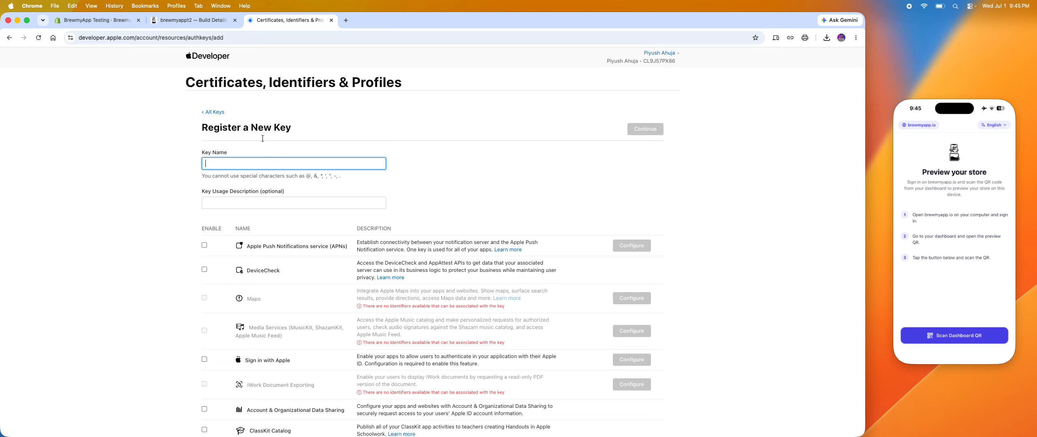
pyautogui.press('super+v')
pyautogui.write('-2')
pyautogui.press('BackSpace')
# Check which service the Push Key instructions require and enable Apple Push Notifications service (APNs) for the new key.
pyautogui.scroll(-2, 314, 190)
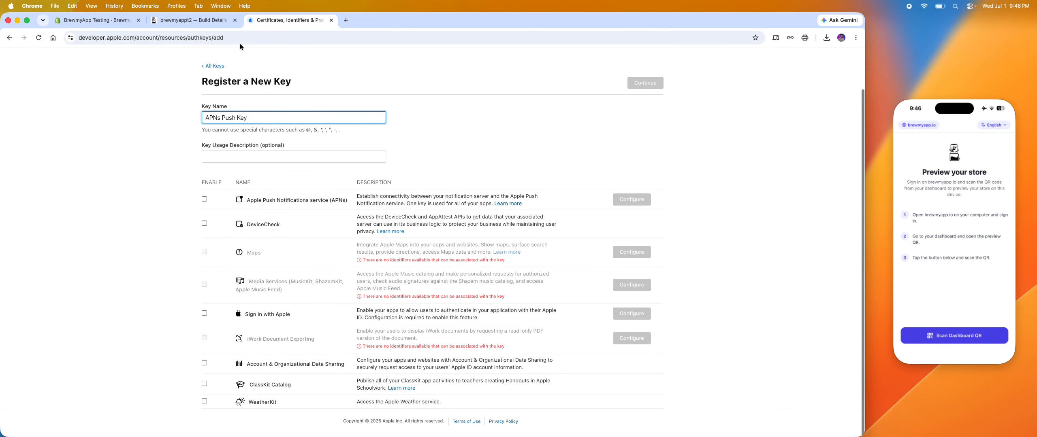
pyautogui.click(221, 21)
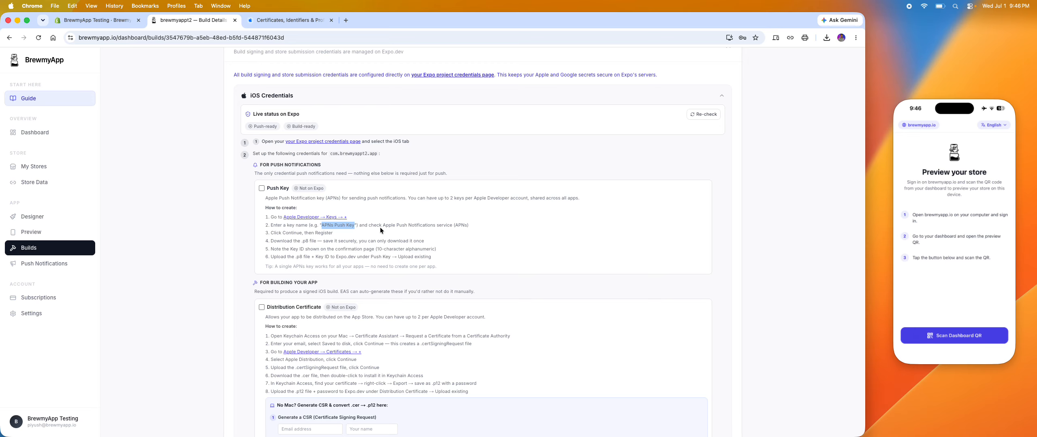
pyautogui.moveTo(382, 225); pyautogui.dragTo(465, 225)
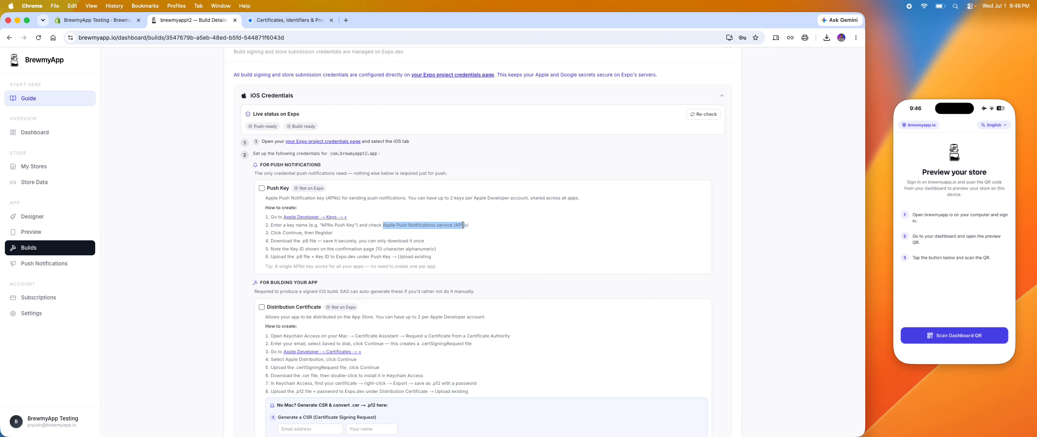
pyautogui.click(261, 21)
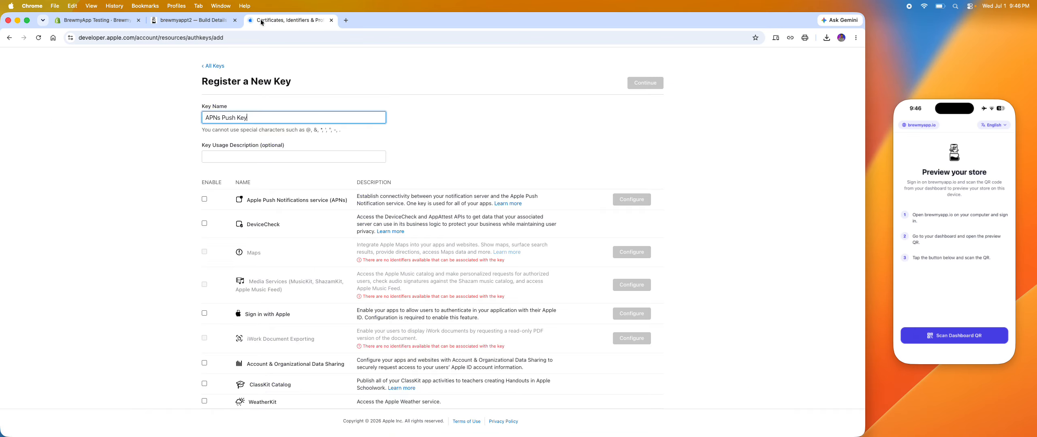
pyautogui.click(205, 198)
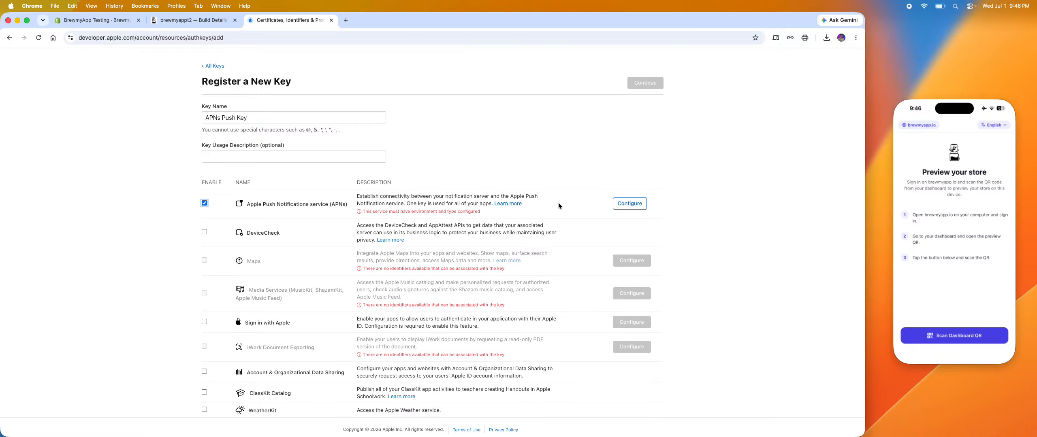
# Configure the APNs service with the Production environment and save the key configuration.
pyautogui.click(630, 205)
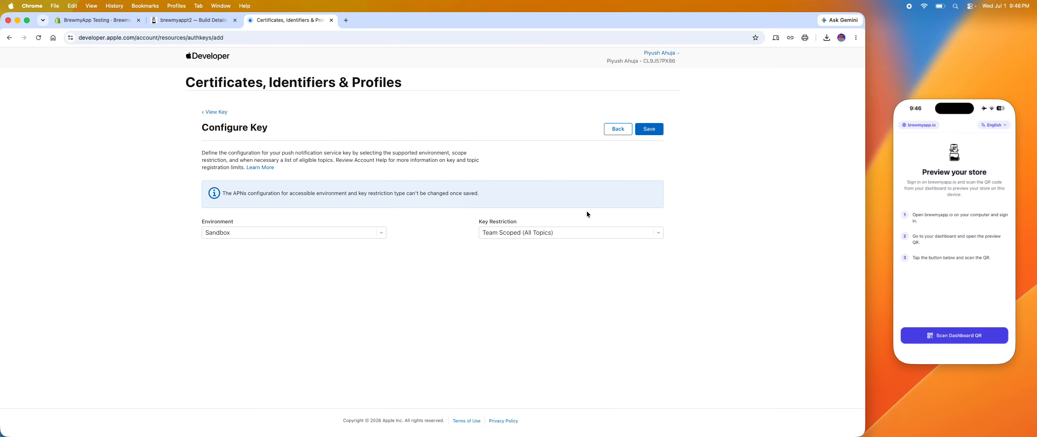
pyautogui.click(366, 226)
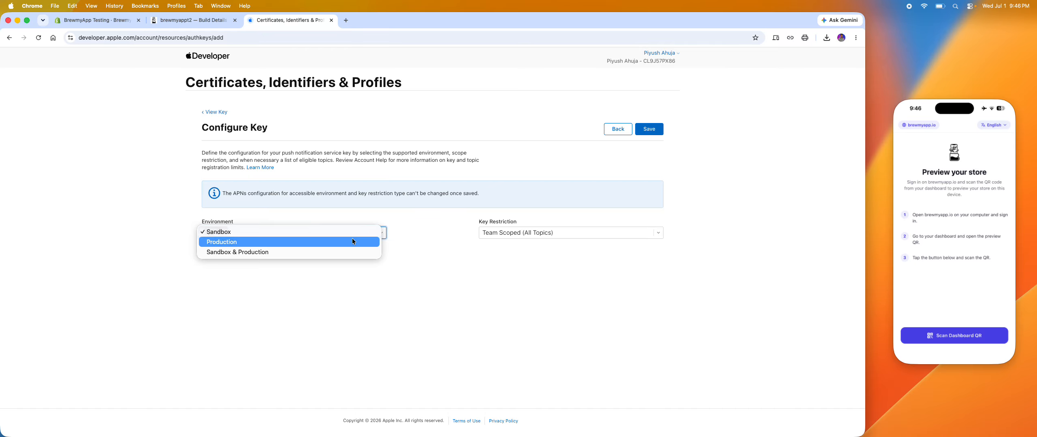
pyautogui.click(351, 239)
pyautogui.click(343, 238)
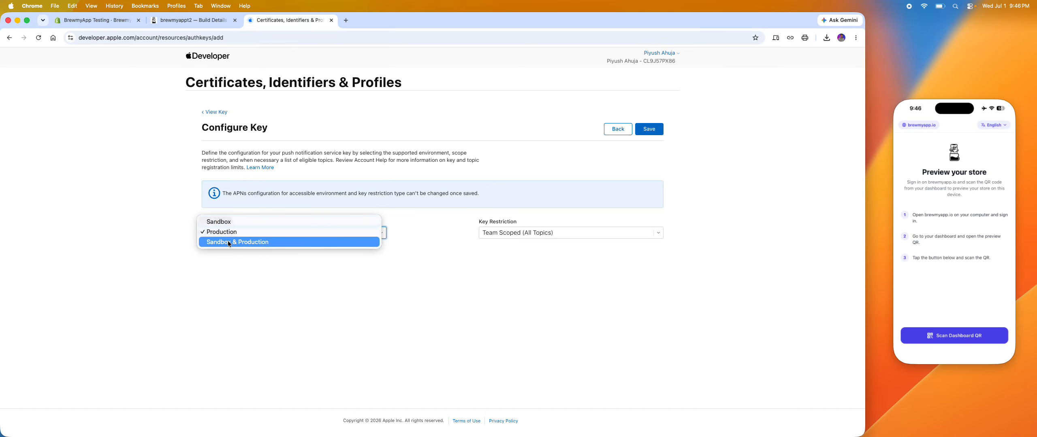
pyautogui.click(287, 278)
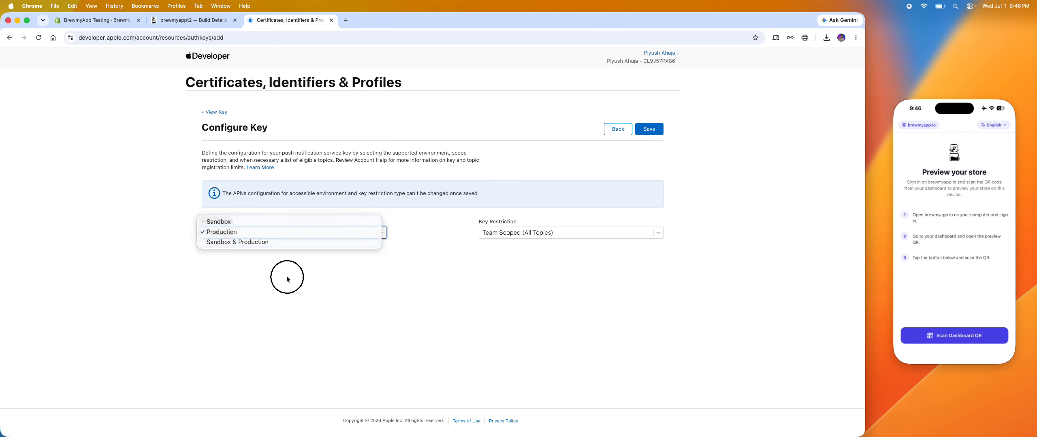
pyautogui.click(657, 130)
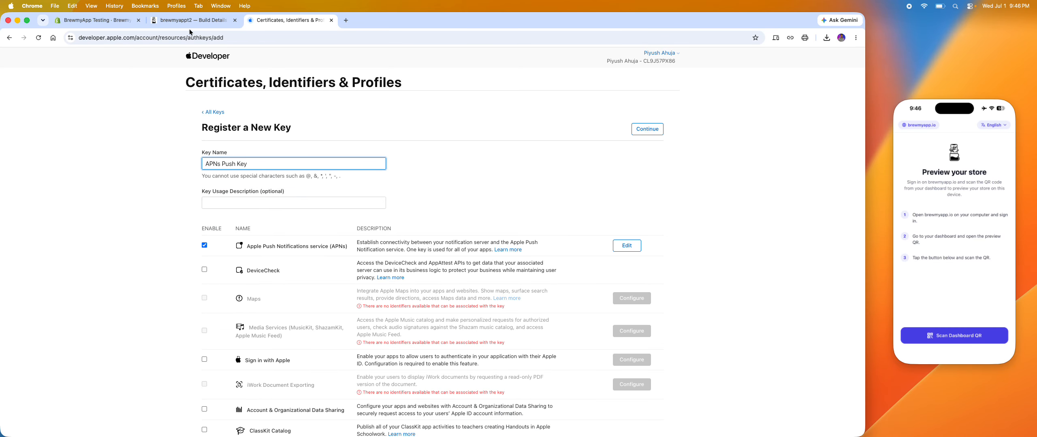
# Submit the new key's details and register the key with Apple Developer.
pyautogui.click(210, 21)
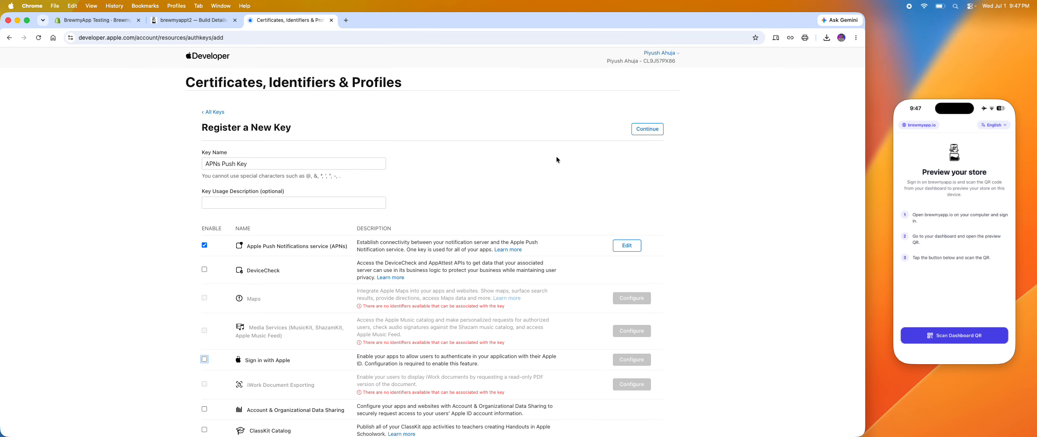
pyautogui.click(565, 159)
pyautogui.click(650, 132)
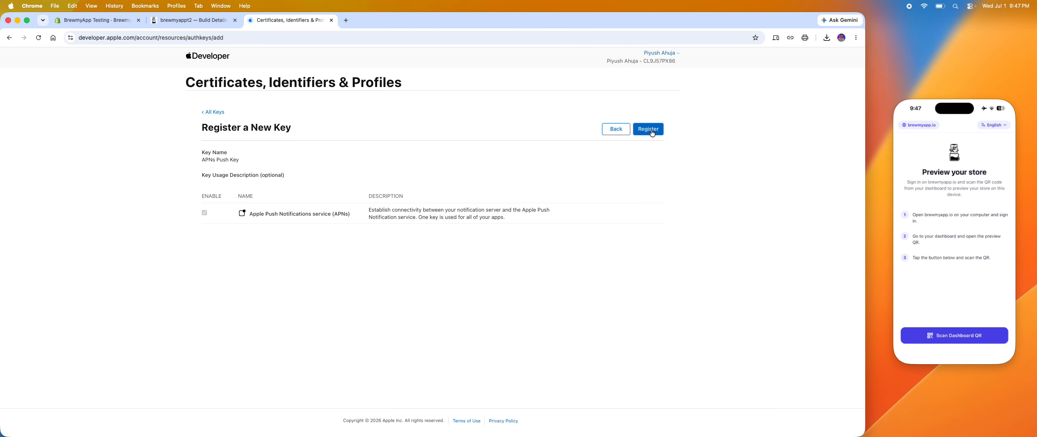
pyautogui.click(648, 133)
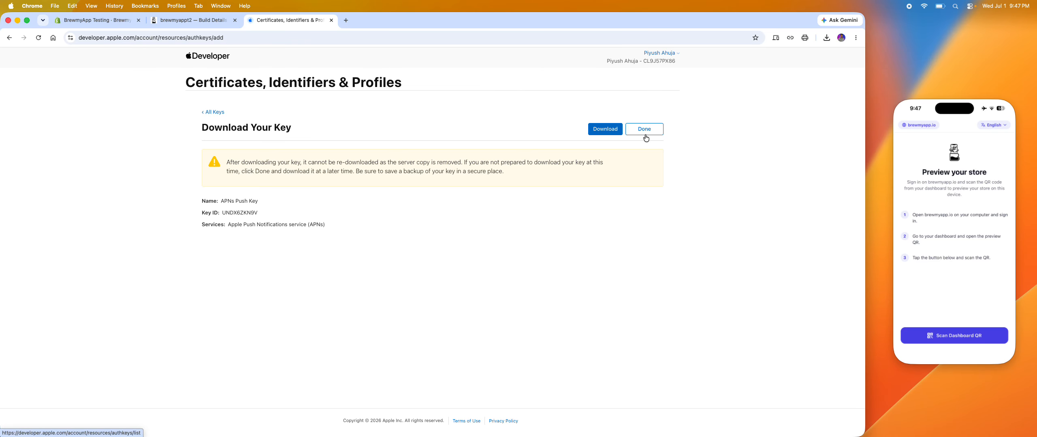
# Review the registered key's name, Key ID and services, and download its key file into the Brewmyappt2 folder.
pyautogui.moveTo(327, 225); pyautogui.dragTo(203, 200)
pyautogui.press('super+Tab')
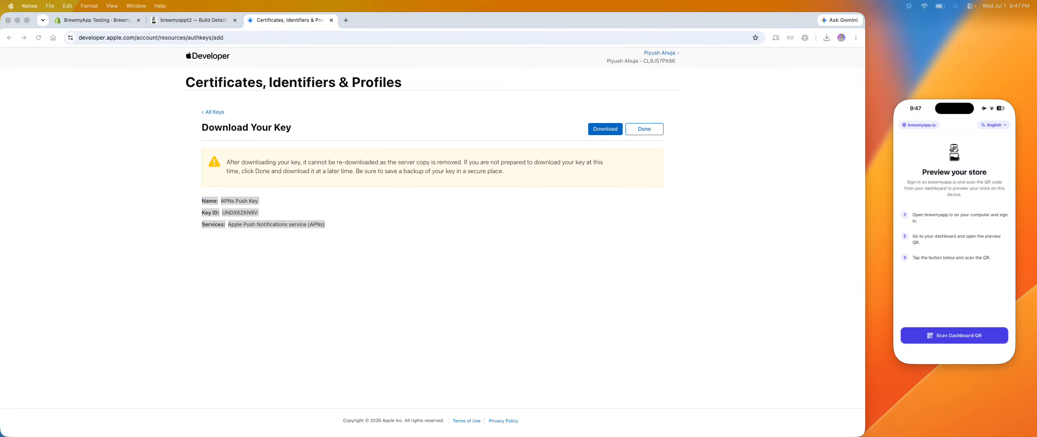
pyautogui.press('super+Tab')
pyautogui.click(345, 234)
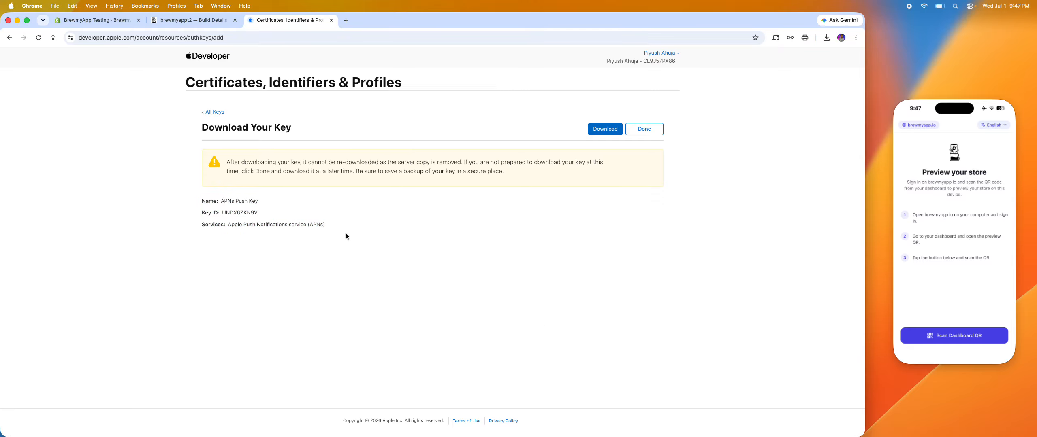
pyautogui.moveTo(339, 231); pyautogui.dragTo(198, 200)
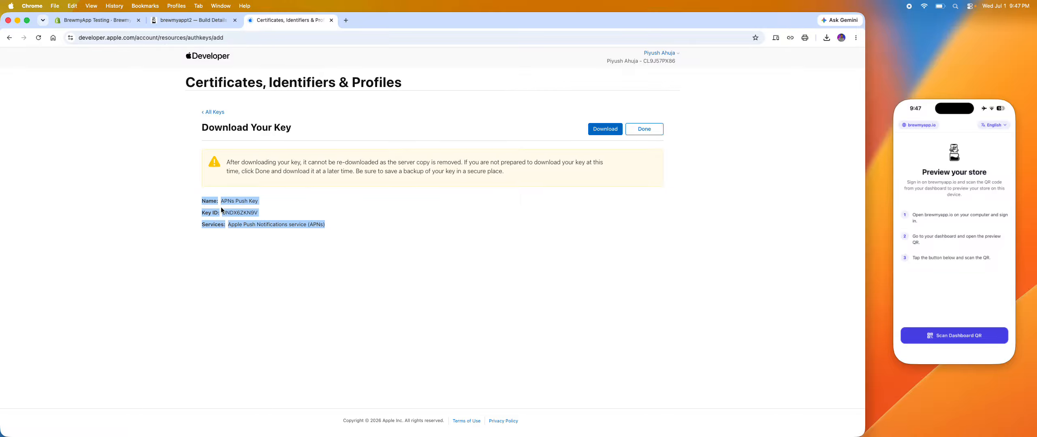
pyautogui.click(279, 216)
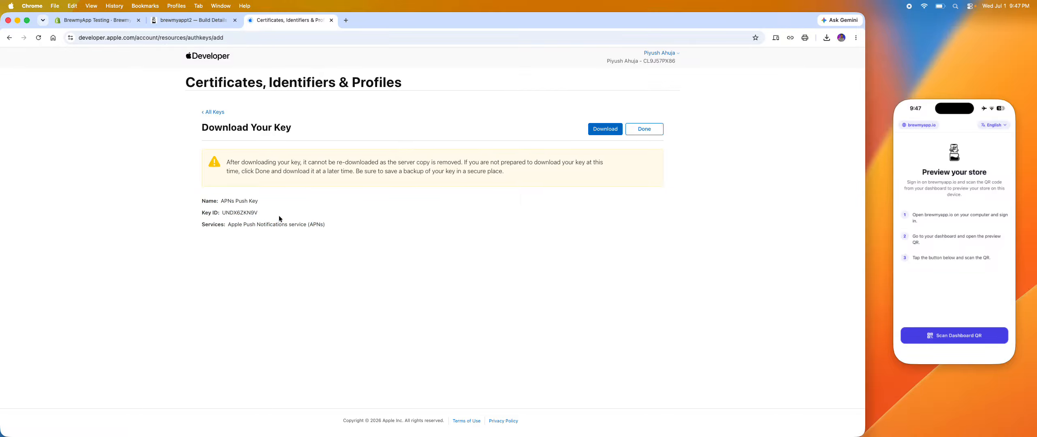
pyautogui.click(612, 130)
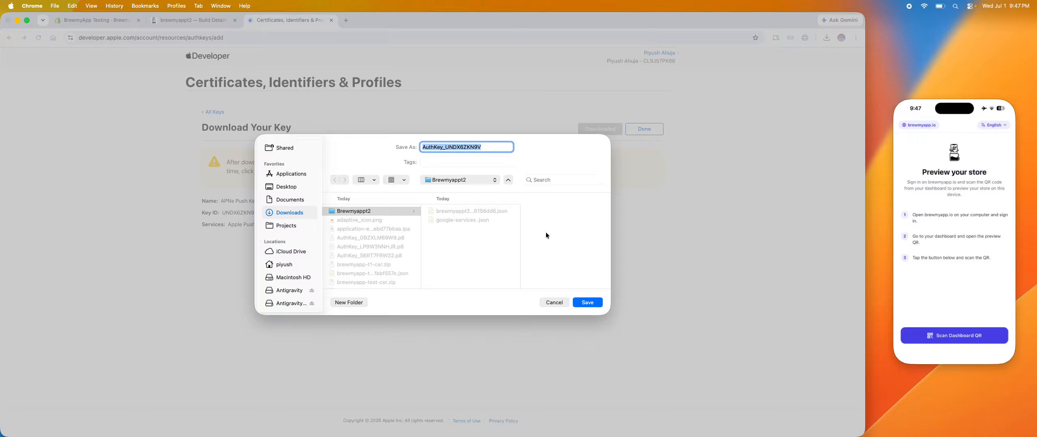
pyautogui.click(596, 303)
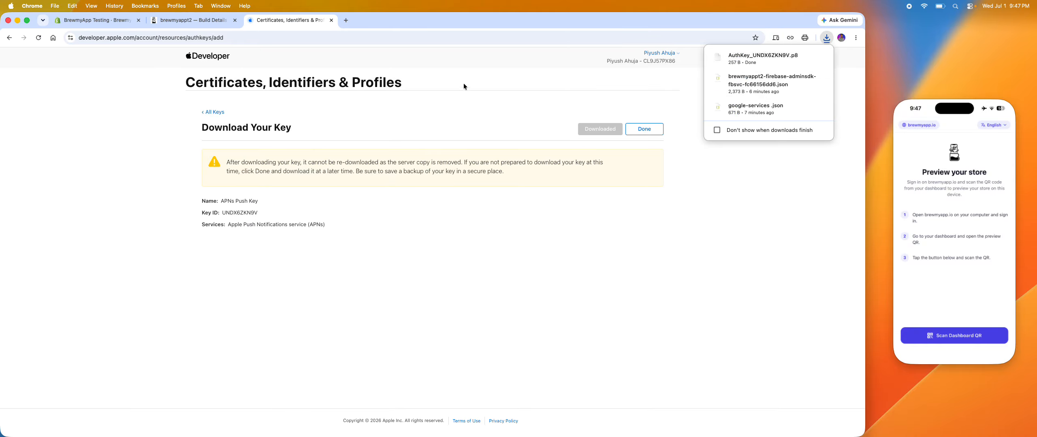
# Read the remaining Push Key instructions on the BrewmyApp build page and mark the Push Key item as done.
pyautogui.click(185, 22)
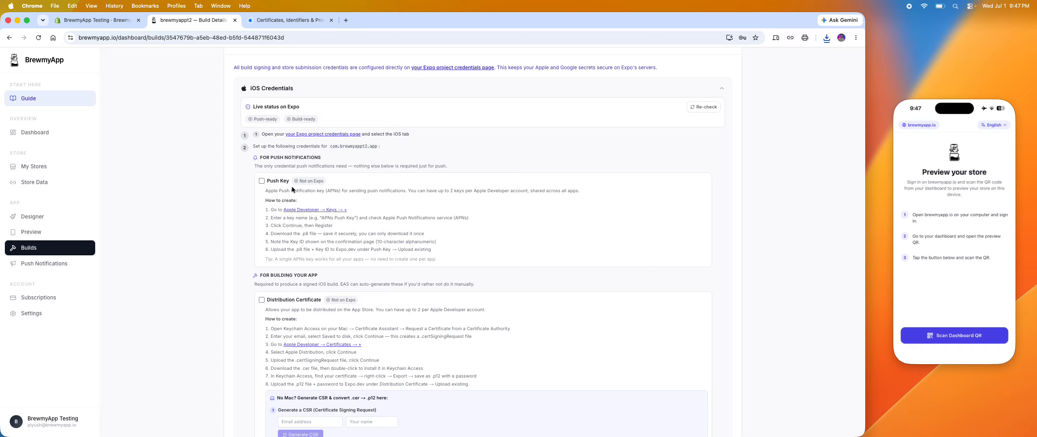
pyautogui.moveTo(302, 234); pyautogui.dragTo(307, 234)
pyautogui.doubleClick(305, 235)
pyautogui.click(313, 251)
pyautogui.moveTo(274, 243); pyautogui.dragTo(427, 241)
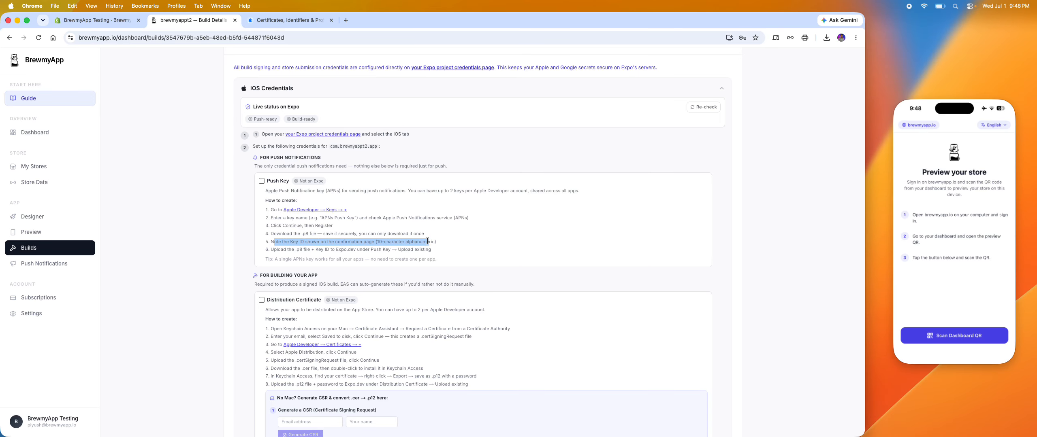
pyautogui.moveTo(289, 249); pyautogui.dragTo(433, 251)
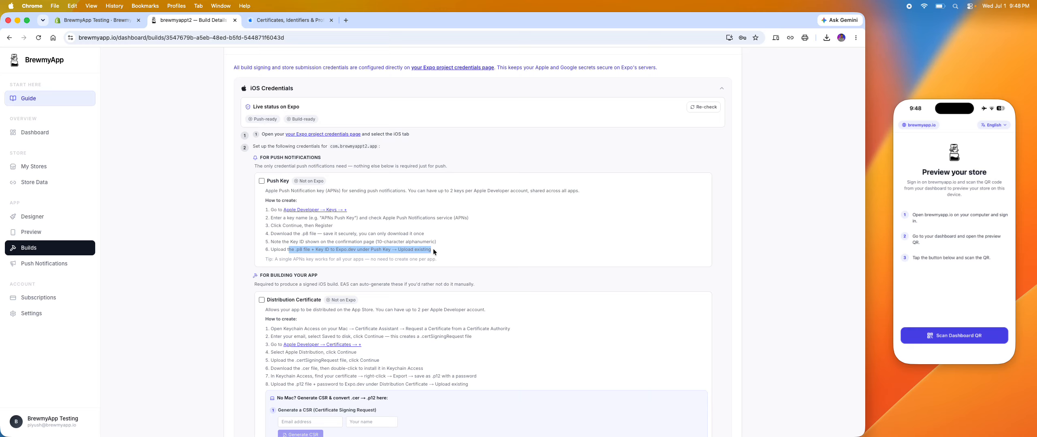
pyautogui.click(344, 250)
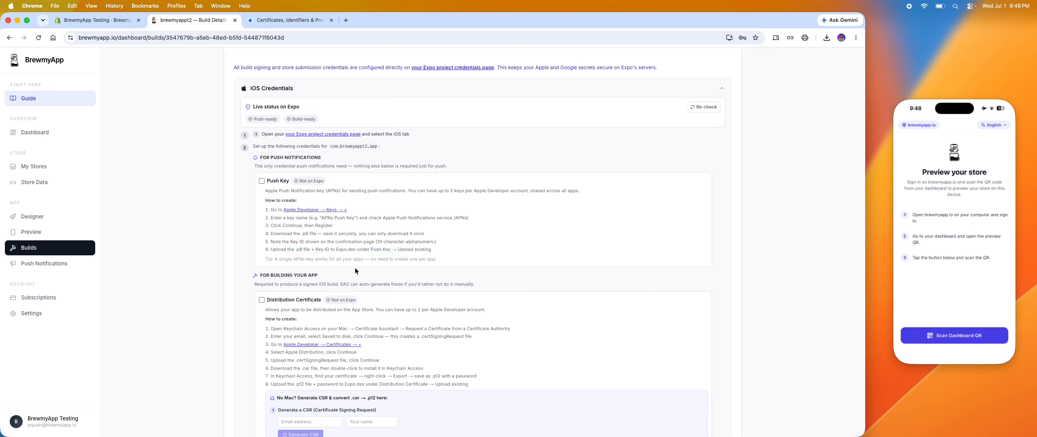
pyautogui.click(262, 181)
# Read the Distribution Certificate instructions in the section for building the app.
pyautogui.scroll(-2, 356, 259)
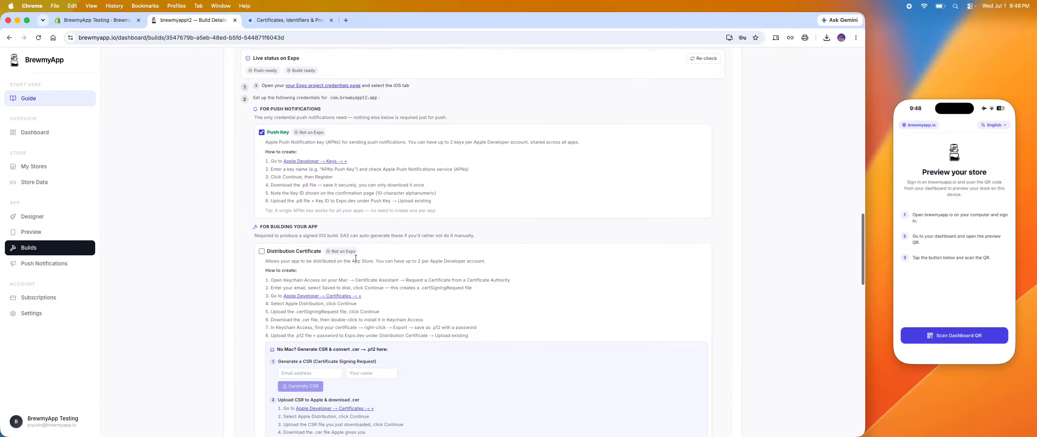
pyautogui.scroll(-3, 270, 156)
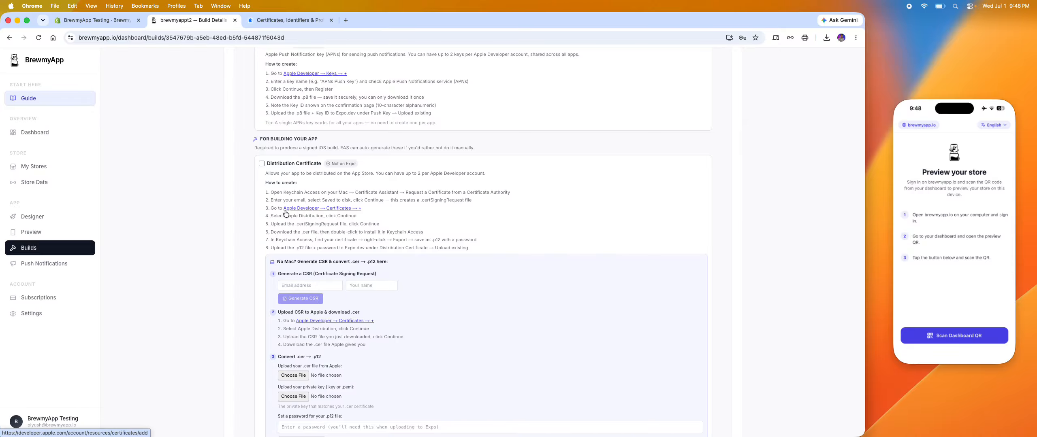
pyautogui.moveTo(259, 139); pyautogui.dragTo(326, 140)
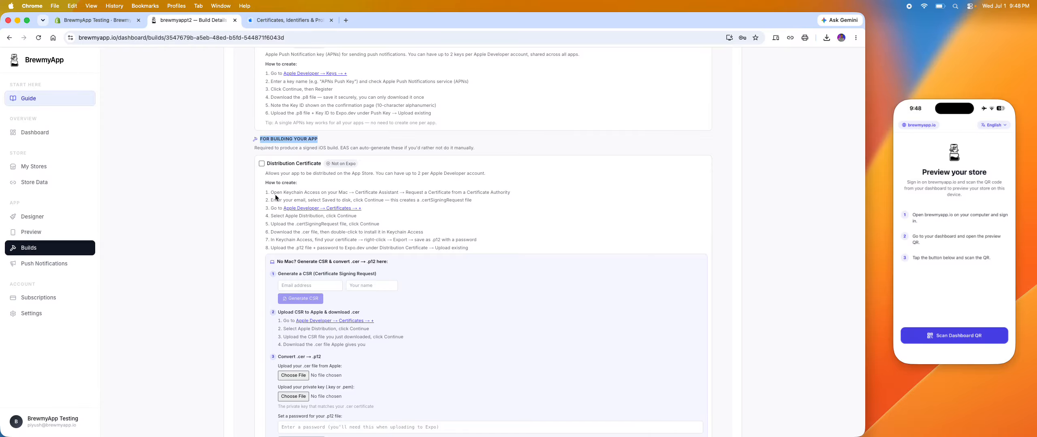
pyautogui.scroll(-2, 275, 197)
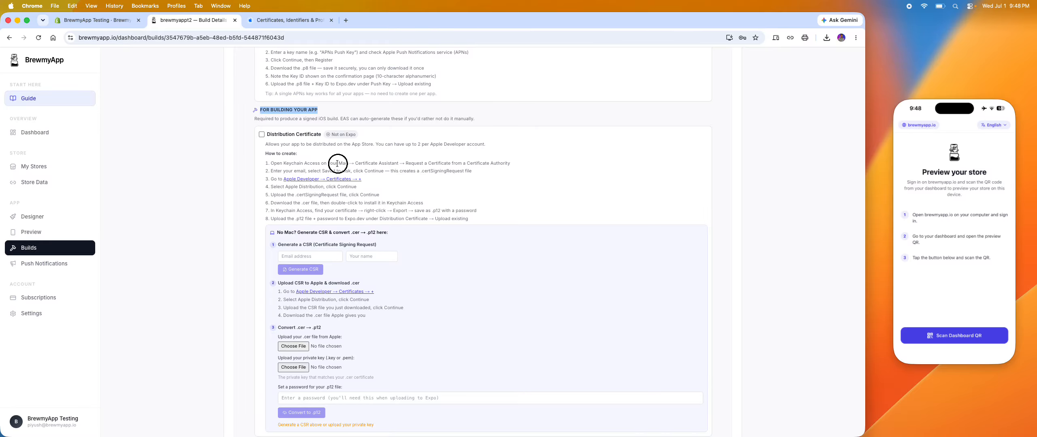
# Search the Mac for Certificate Assistant using the name from the instructions.
pyautogui.moveTo(337, 163); pyautogui.dragTo(397, 162)
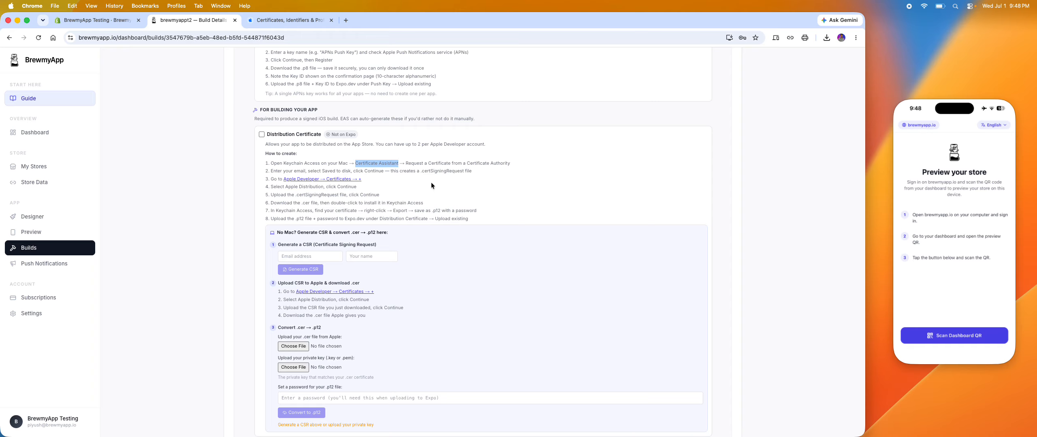
pyautogui.press('super+space')
pyautogui.write('Certificate Assistant')
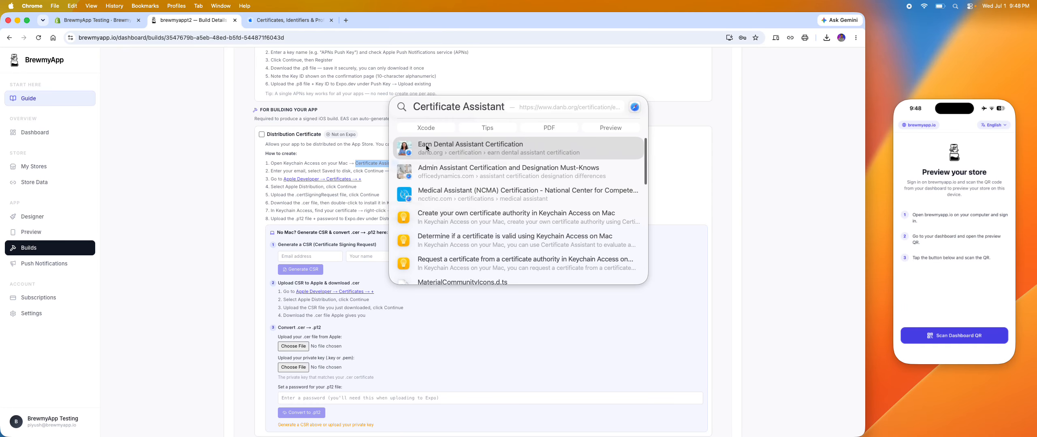
pyautogui.press('Escape')
pyautogui.click(368, 159)
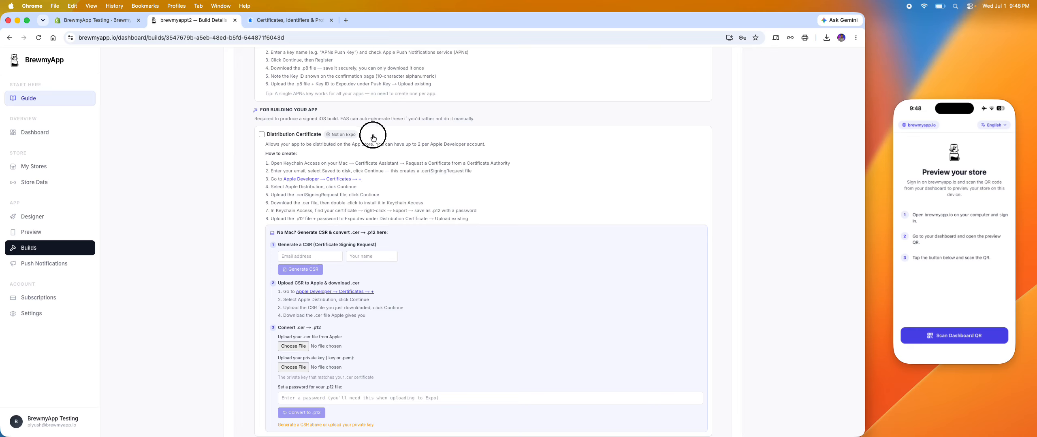
# Examine the no-Mac option for generating a CSR and converting the .cer file to .p12.
pyautogui.click(288, 135)
pyautogui.click(263, 135)
pyautogui.scroll(-2, 315, 240)
pyautogui.moveTo(276, 203); pyautogui.dragTo(346, 203)
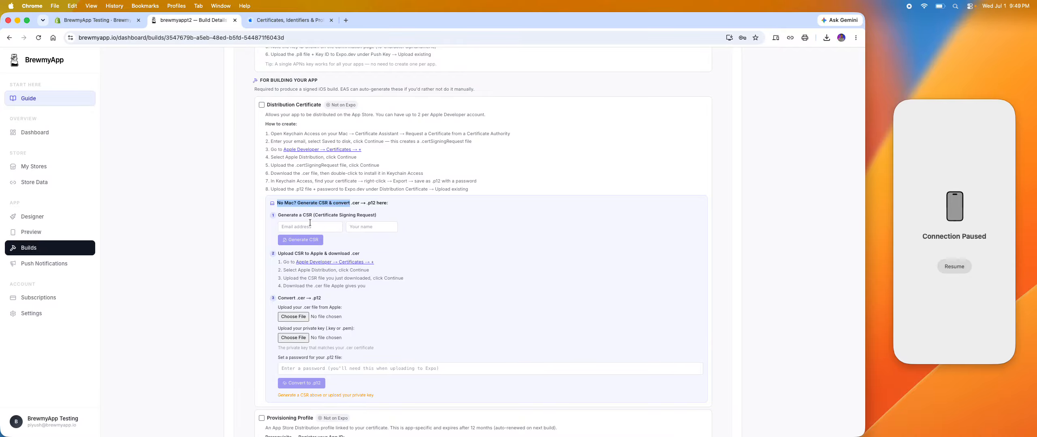
pyautogui.scroll(-1, 283, 212)
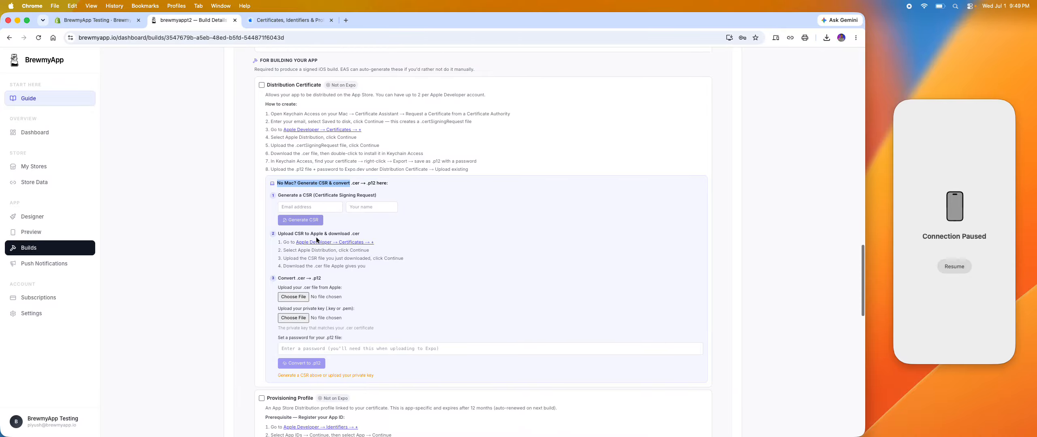
# Fill in the developer's email address and full name for the certificate signing request, and generate the CSR.
pyautogui.click(311, 205)
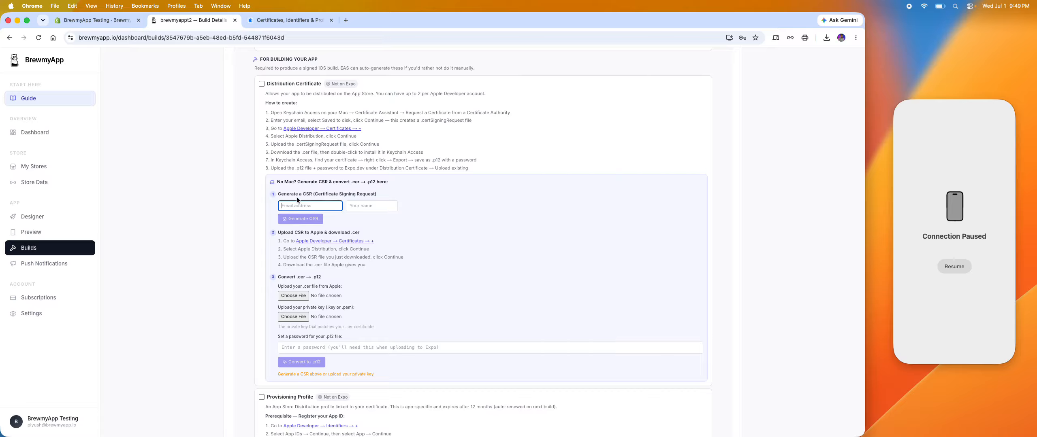
pyautogui.click(364, 204)
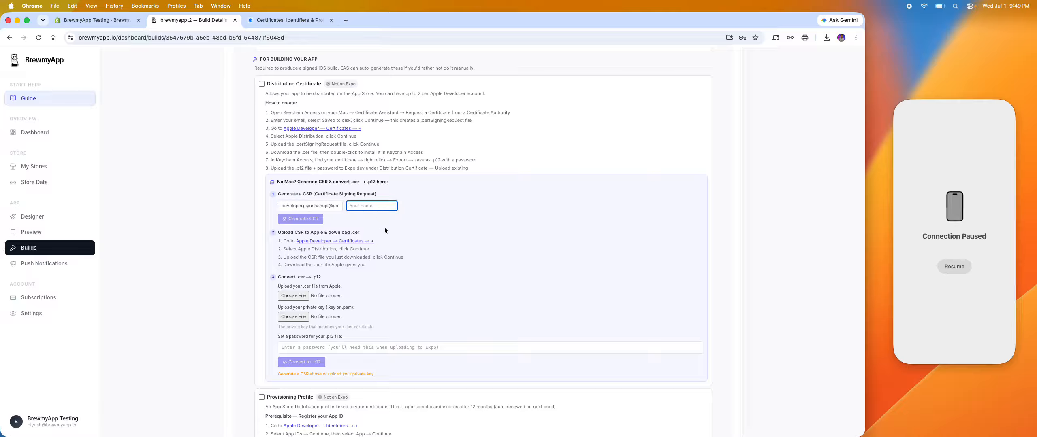
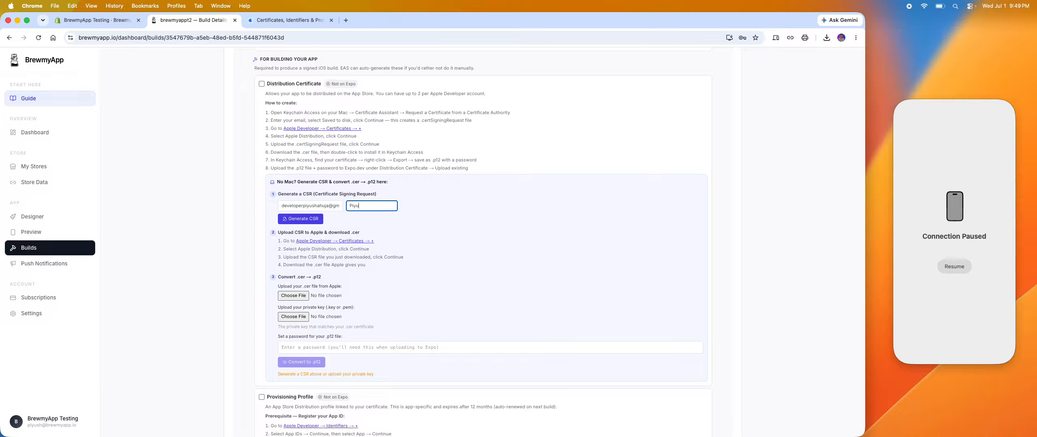
pyautogui.click(440, 230)
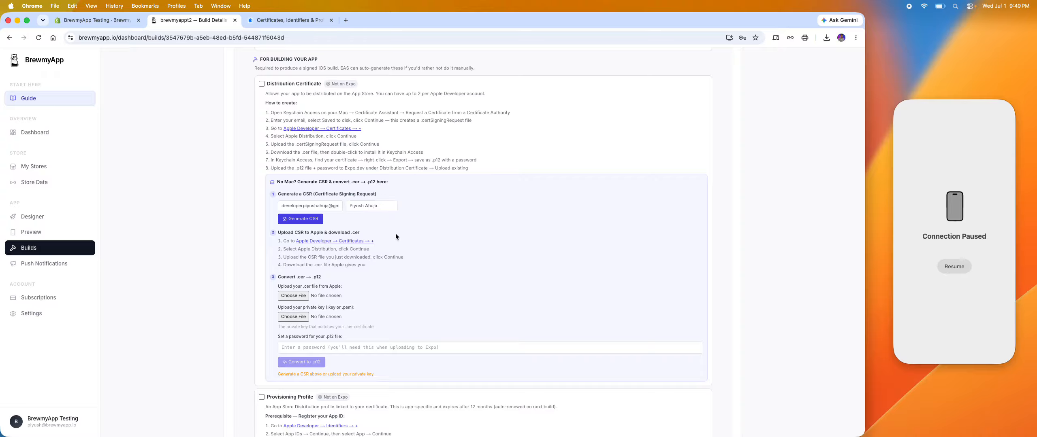
pyautogui.click(302, 221)
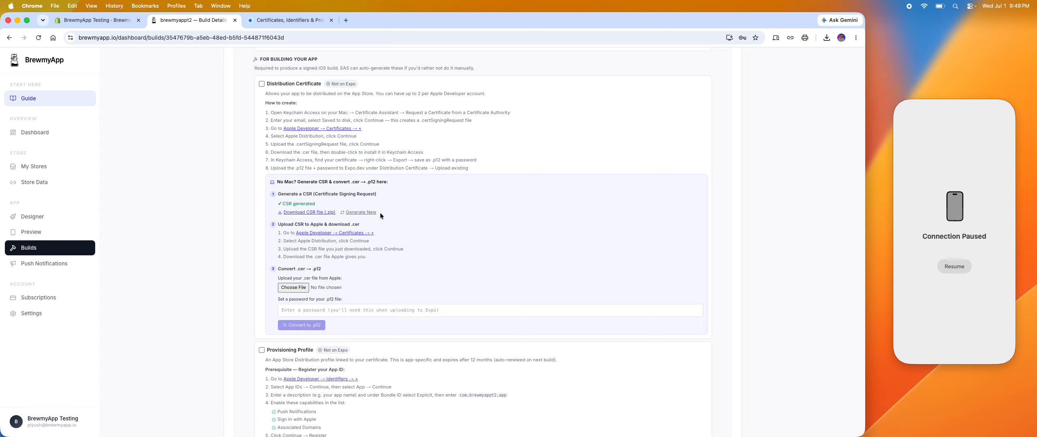
# Download the CSR as brewmyappt2-csr into a new "Distribution certificate" folder inside Brewmyappt2 and open the downloaded zip.
pyautogui.click(326, 214)
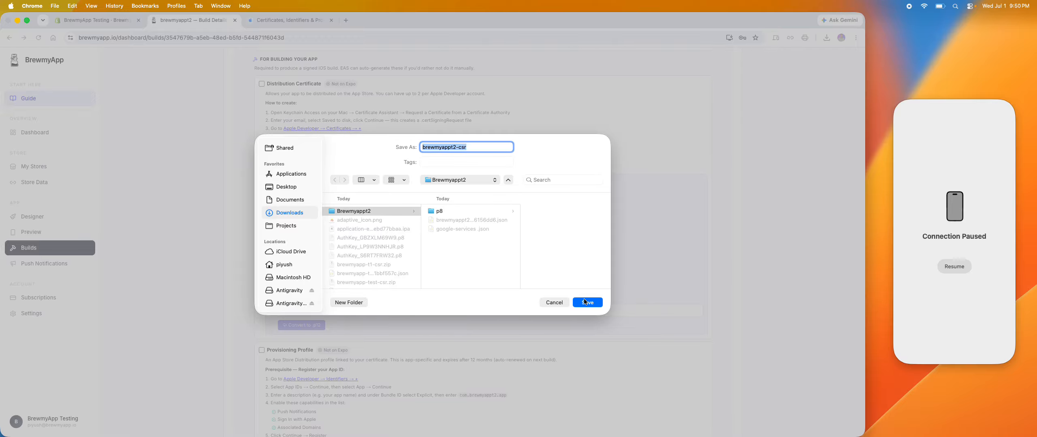
pyautogui.click(350, 302)
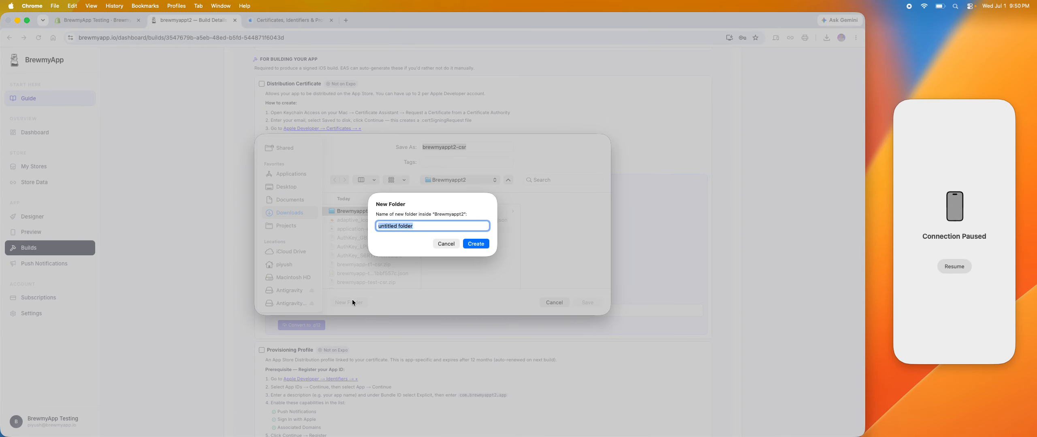
pyautogui.write('Distribution certificate')
pyautogui.press('Return')
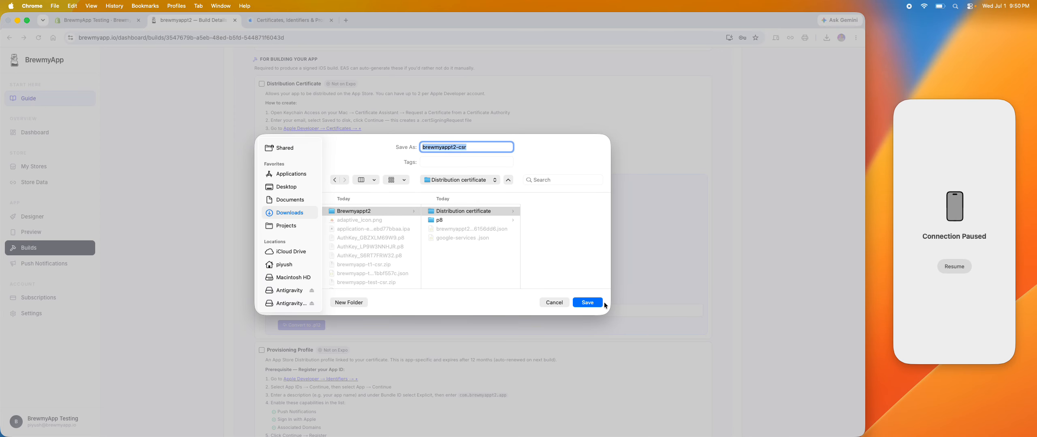
pyautogui.click(599, 302)
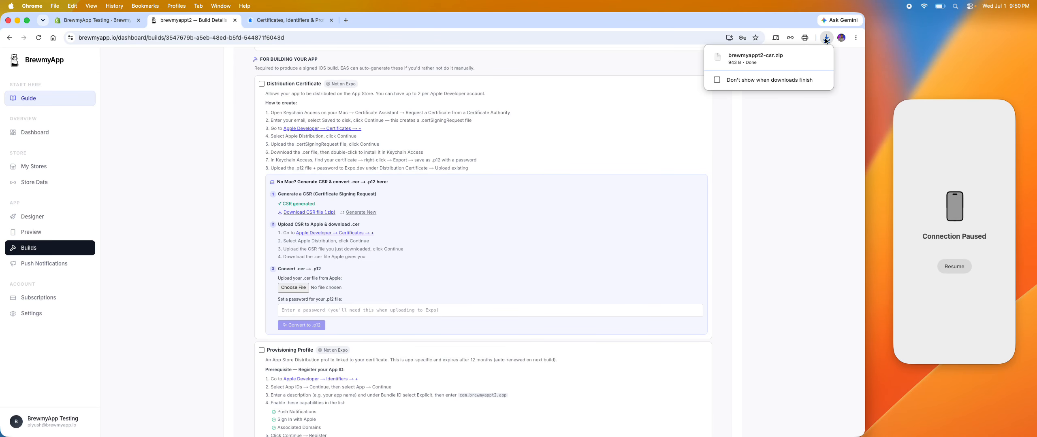
pyautogui.click(782, 56)
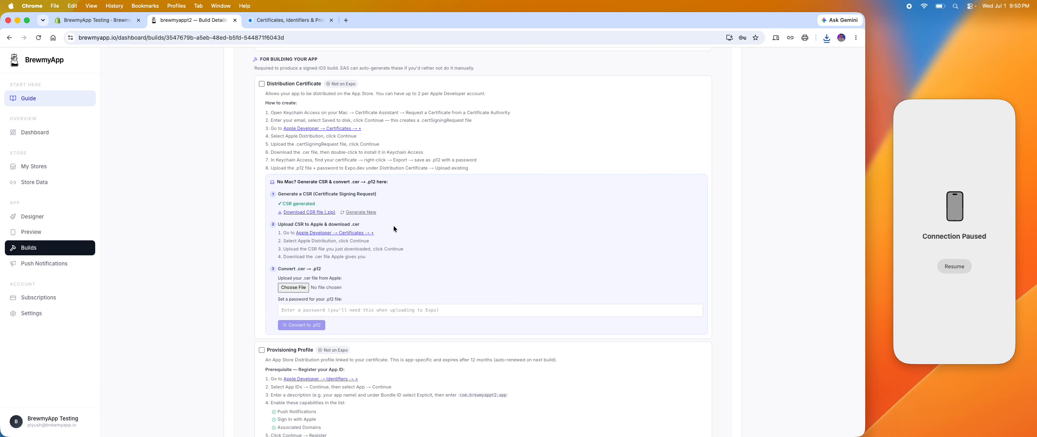
# Go to Apple Developer's certificate creation page from the CSR upload instructions and proceed with the Apple Distribution type.
pyautogui.moveTo(280, 225); pyautogui.dragTo(304, 224)
pyautogui.click(359, 224)
pyautogui.moveTo(278, 224); pyautogui.dragTo(353, 223)
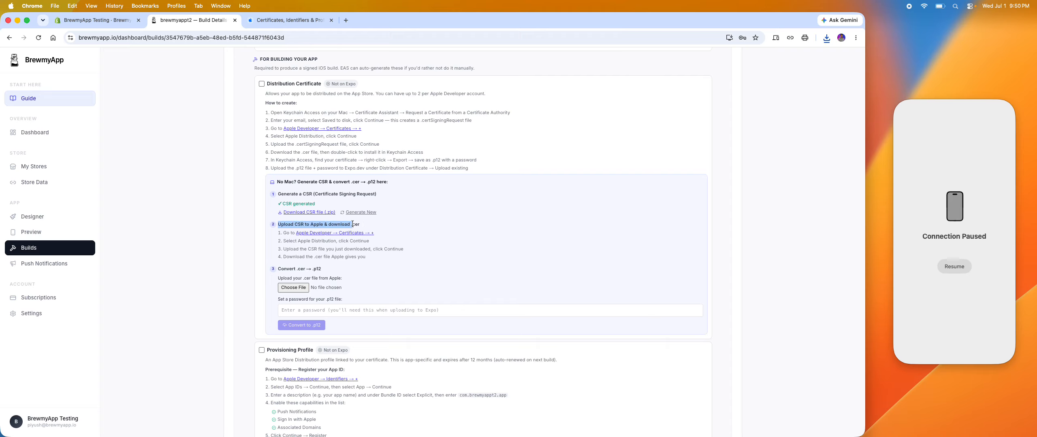
pyautogui.click(330, 234)
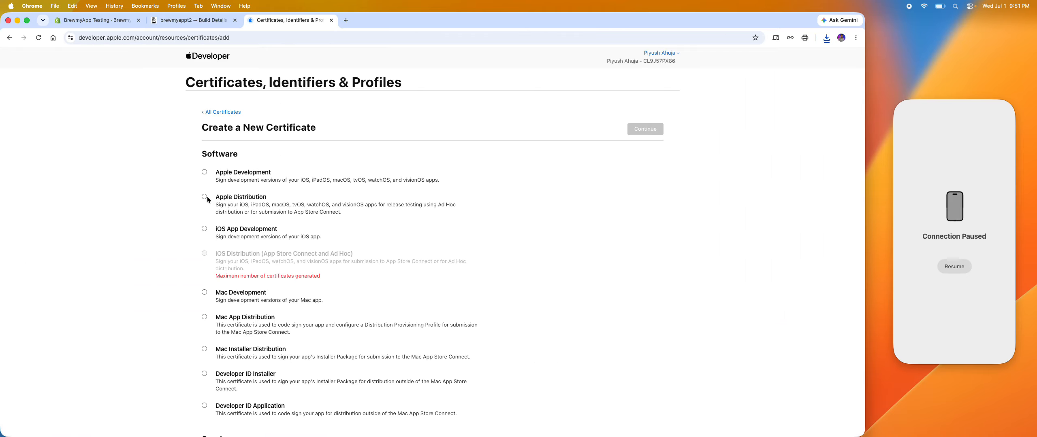
pyautogui.click(204, 196)
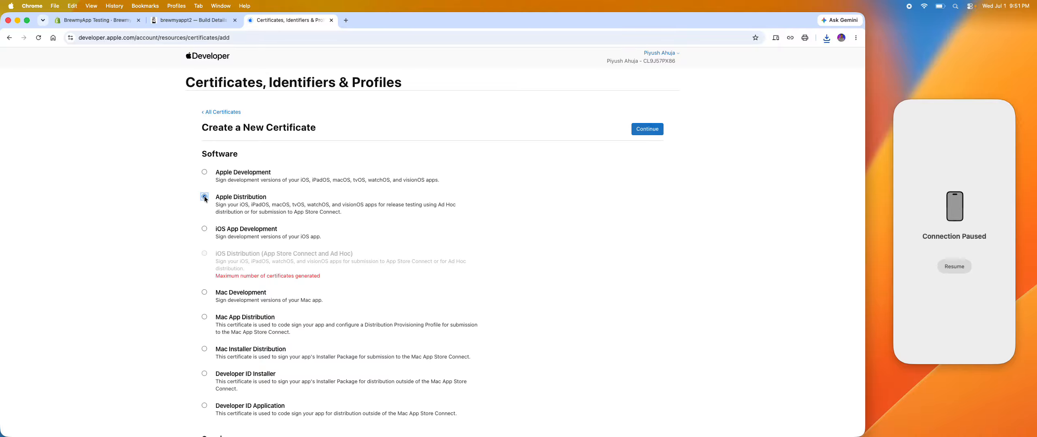
pyautogui.click(646, 129)
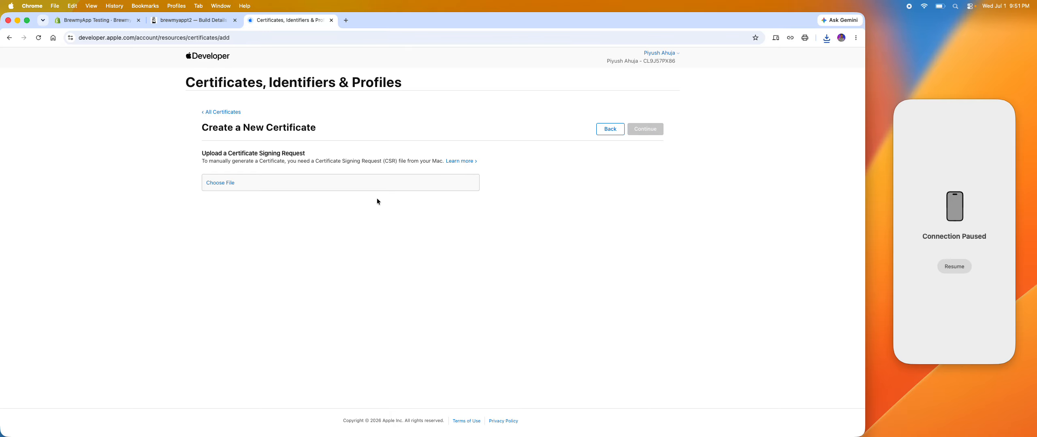
# Choose CertificateSigningRequest.certSigningRequest from the Distribution certificate folder as the signing request for the new certificate.
pyautogui.click(225, 191)
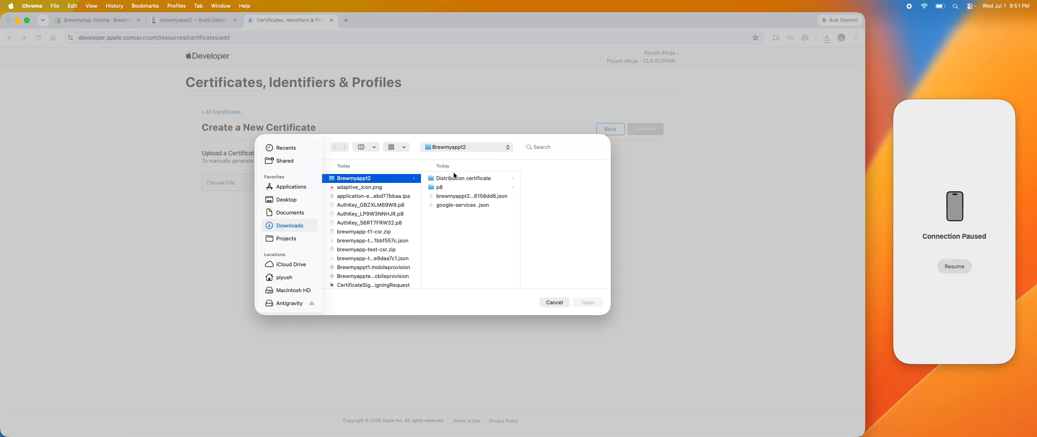
pyautogui.click(463, 179)
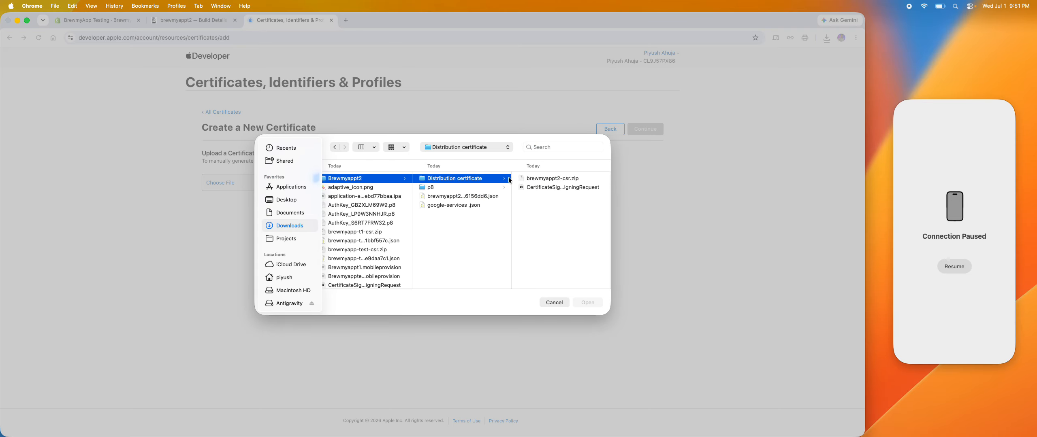
pyautogui.click(537, 188)
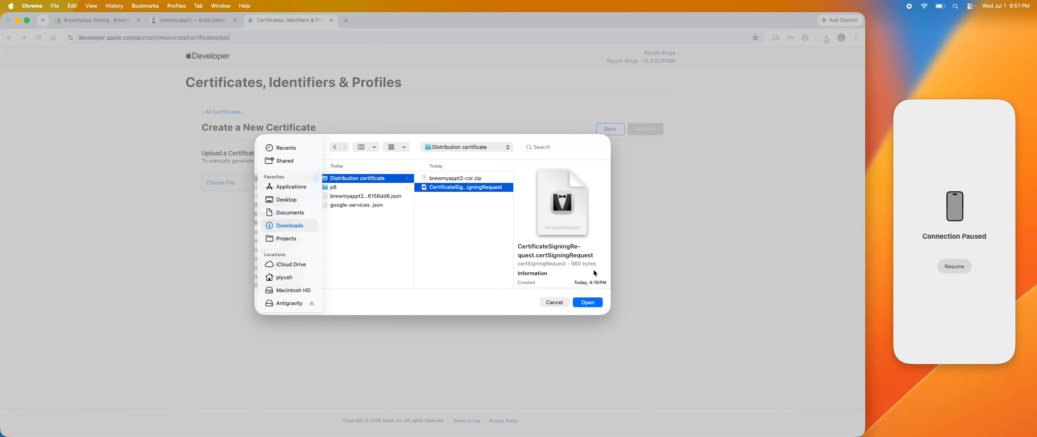
pyautogui.click(589, 303)
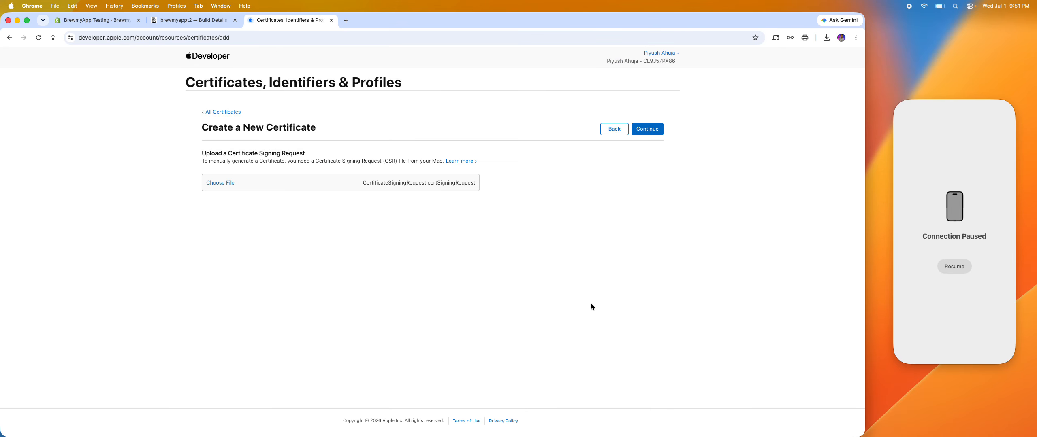
# Submit the signing request and download the issued certificate as distribution.cer into the Distribution certificate folder.
pyautogui.click(644, 127)
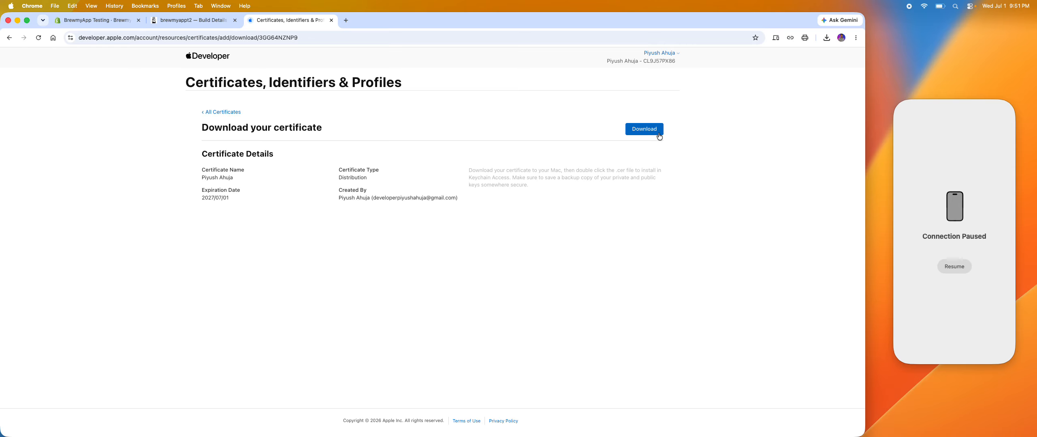
pyautogui.click(658, 134)
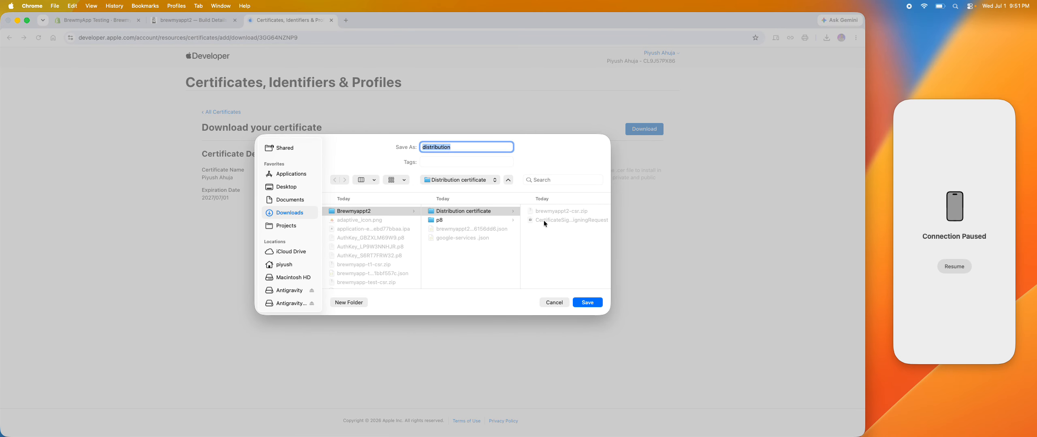
pyautogui.click(592, 303)
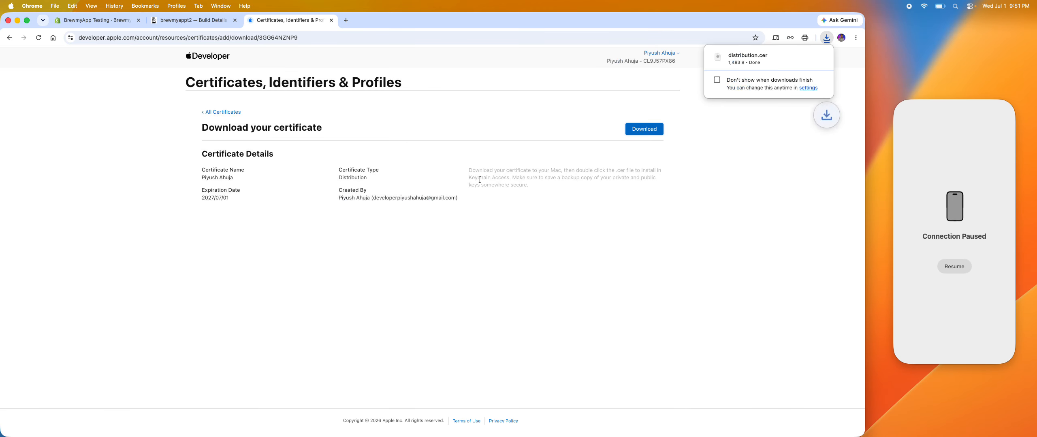
# Return to the BrewmyApp build page and choose distribution.cer as the Apple certificate for the .p12 conversion.
pyautogui.click(190, 20)
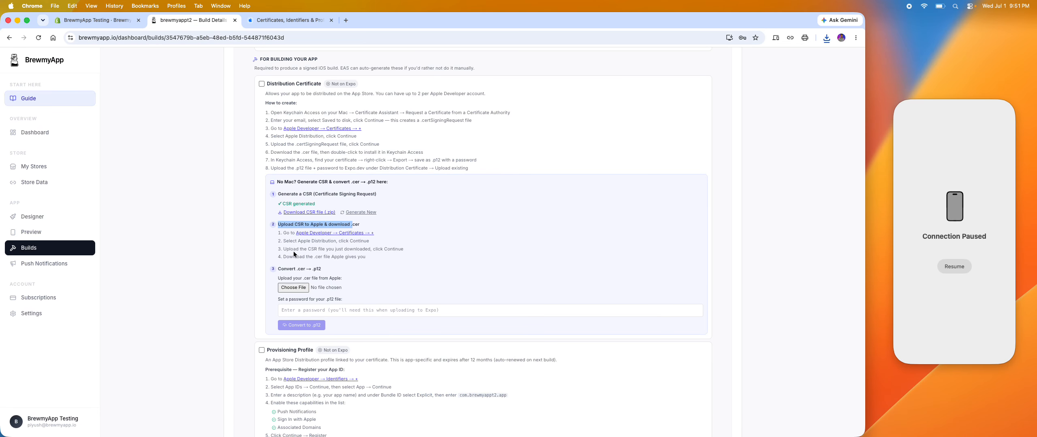
pyautogui.moveTo(315, 257); pyautogui.dragTo(362, 256)
pyautogui.click(293, 288)
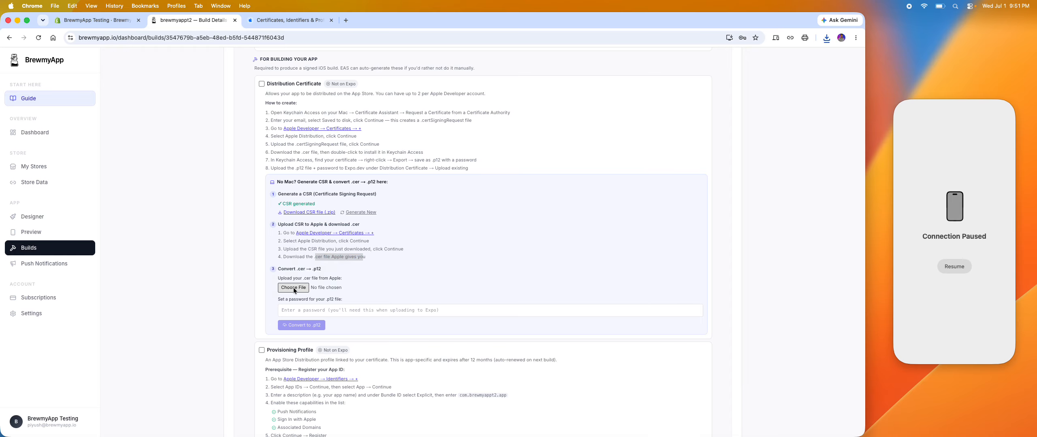
pyautogui.click(546, 196)
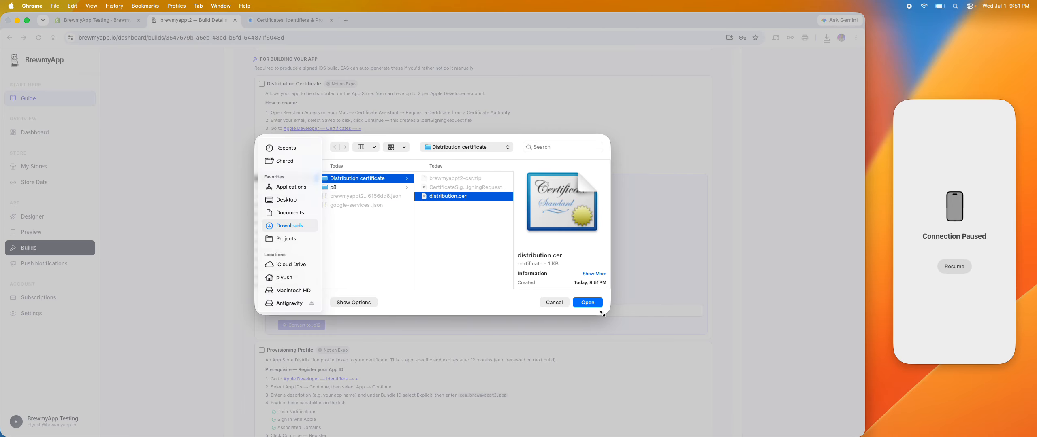
pyautogui.click(594, 303)
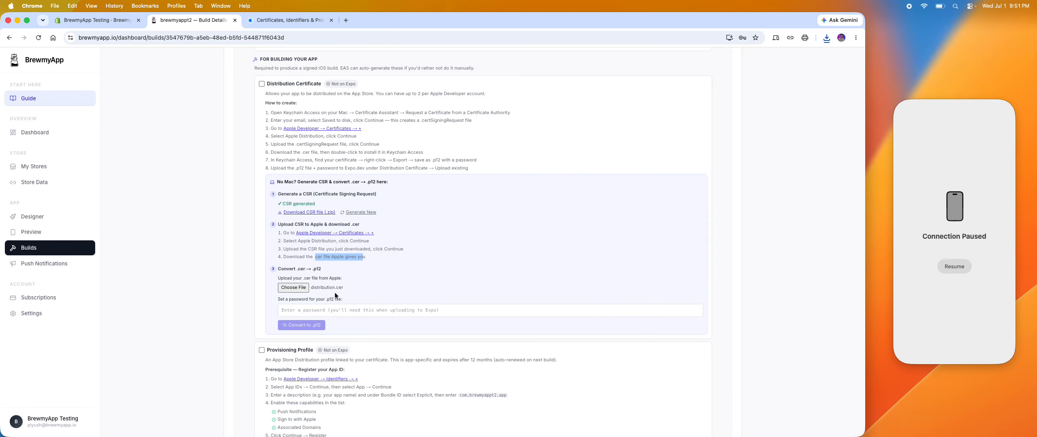
# Set a password for the .p12 file and convert distribution.cer to .p12.
pyautogui.click(352, 306)
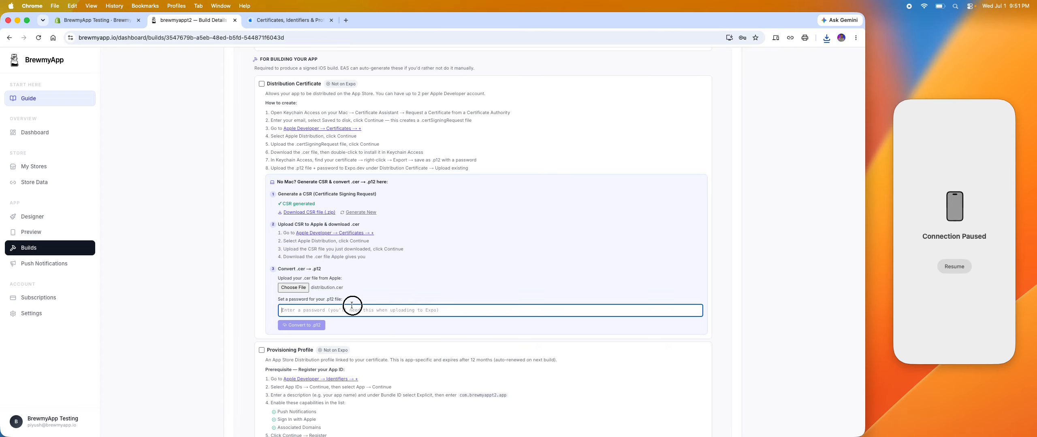
pyautogui.write('1')
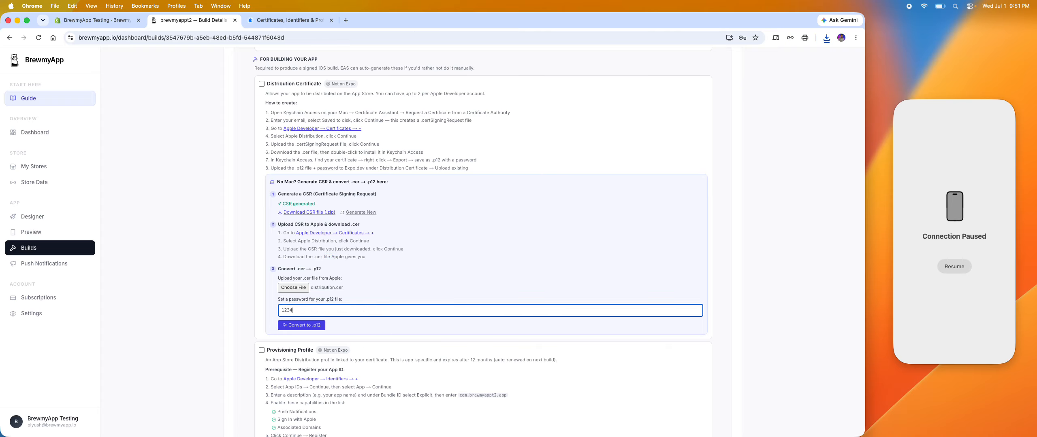
pyautogui.write('234')
pyautogui.click(309, 328)
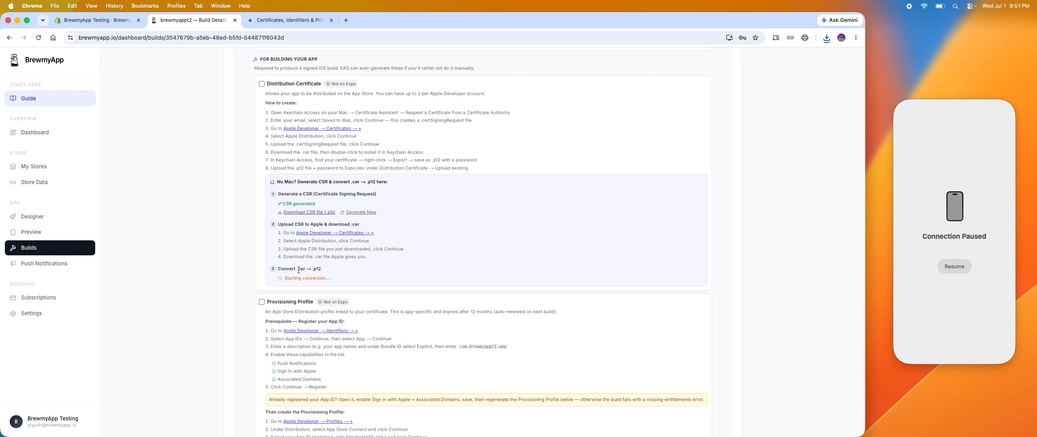
# Download the .p12 zip as p12-certificate into a new Brewmyappt2 folder named "Convert .cer to .p12" and open the downloaded archive.
pyautogui.tripleClick(285, 268)
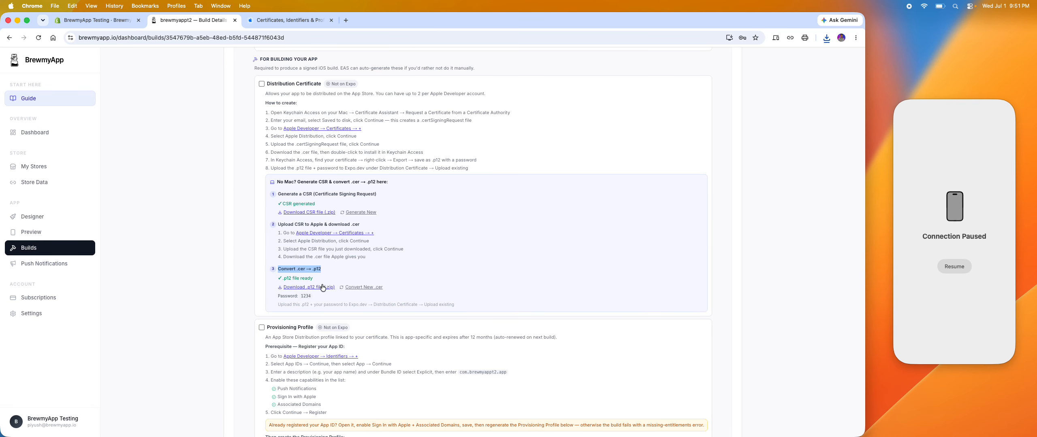
pyautogui.click(323, 288)
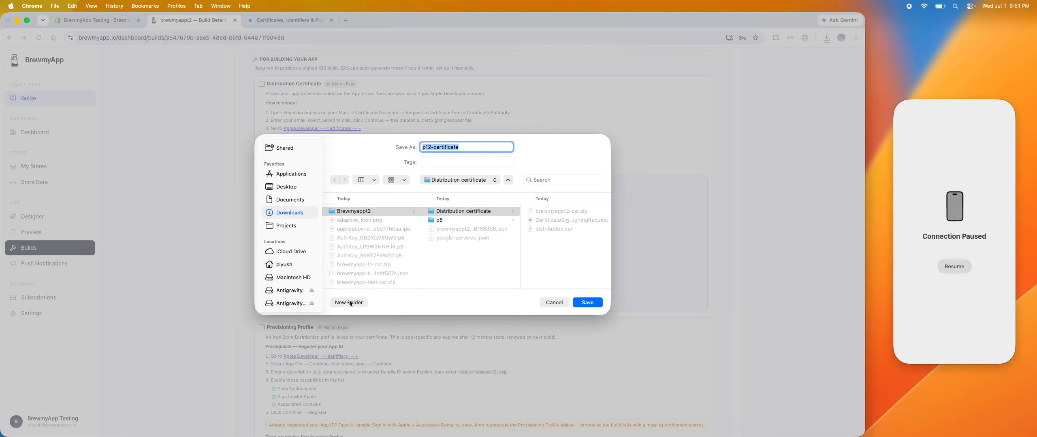
pyautogui.click(475, 260)
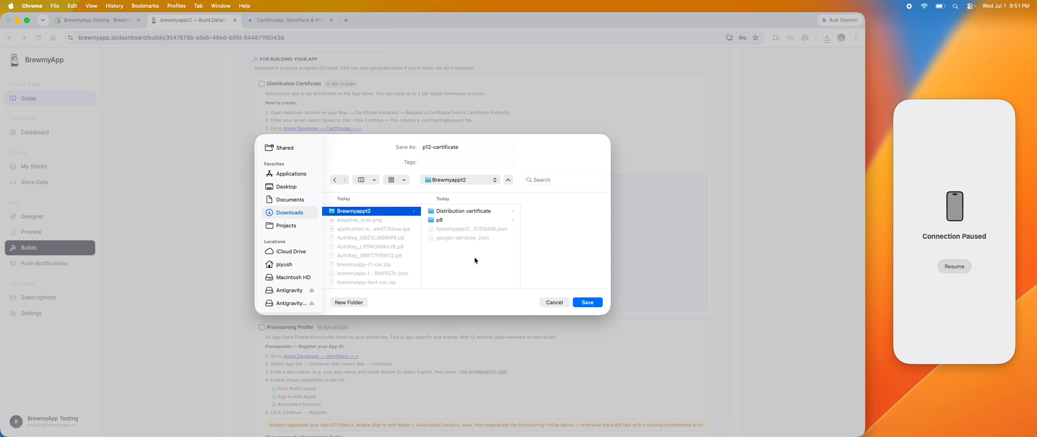
pyautogui.click(349, 303)
pyautogui.write('Convert .cer → p12')
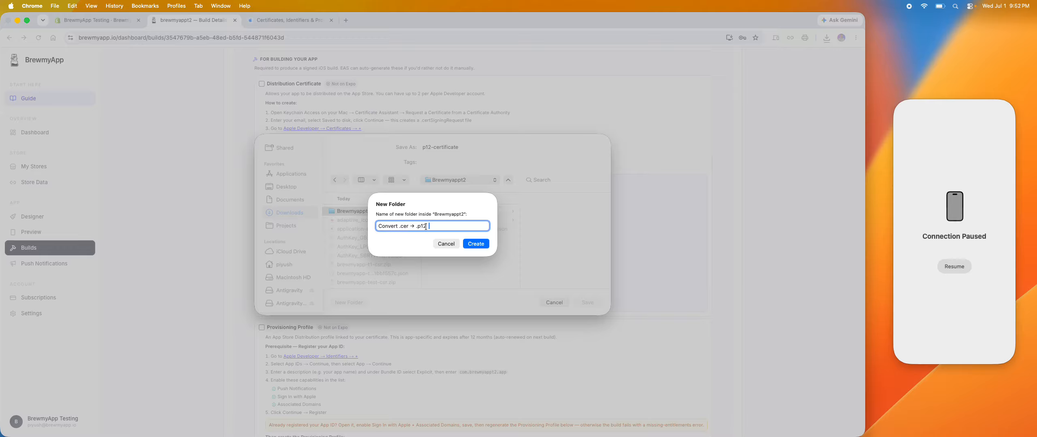
pyautogui.click(416, 226)
pyautogui.press('BackSpace')
pyautogui.press('BackSpace')
pyautogui.write('to')
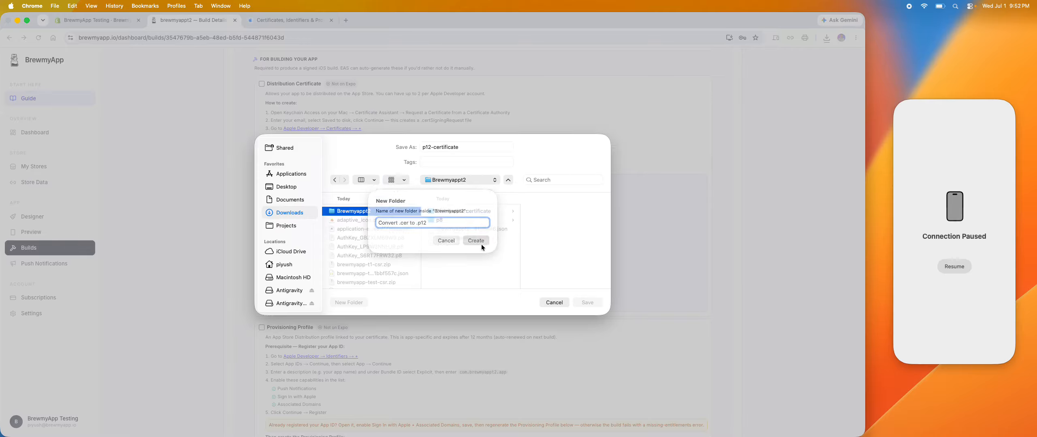
pyautogui.click(481, 245)
pyautogui.click(587, 302)
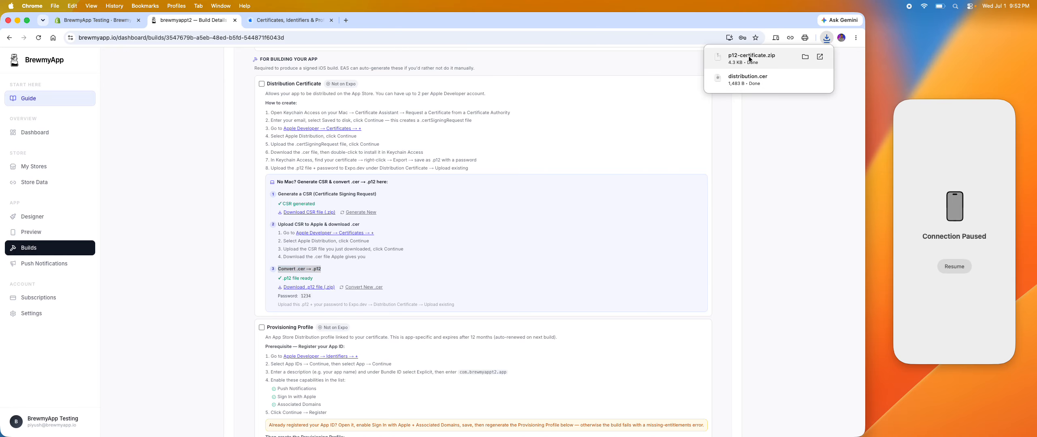
pyautogui.click(748, 59)
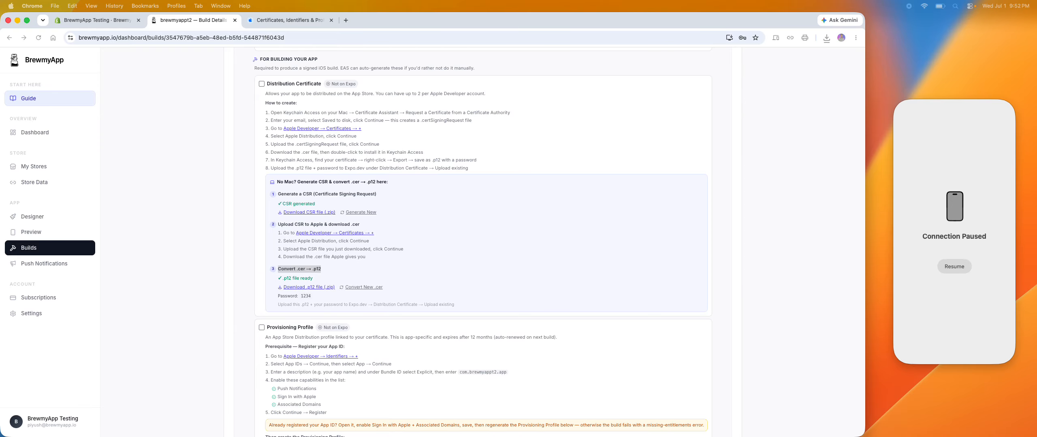
# Review the .p12 conversion result and its password in the Distribution Certificate section.
pyautogui.scroll(-2, 503, 254)
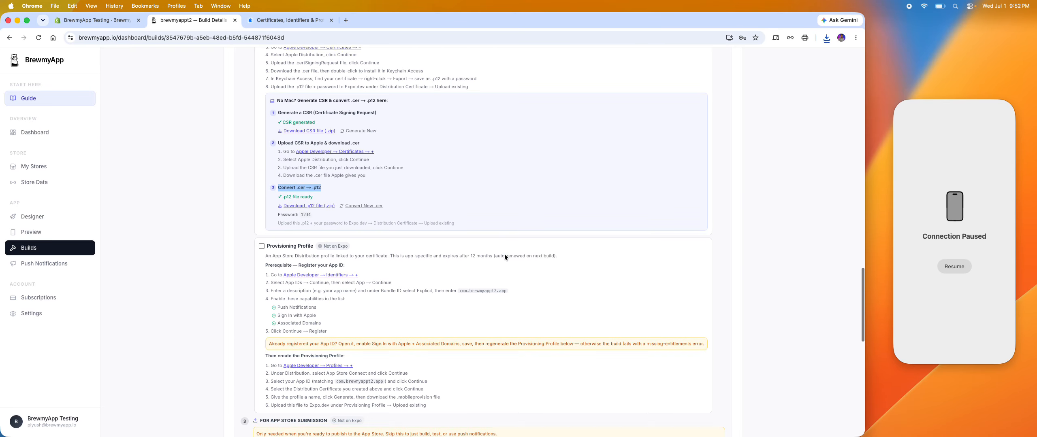
pyautogui.scroll(2, 358, 124)
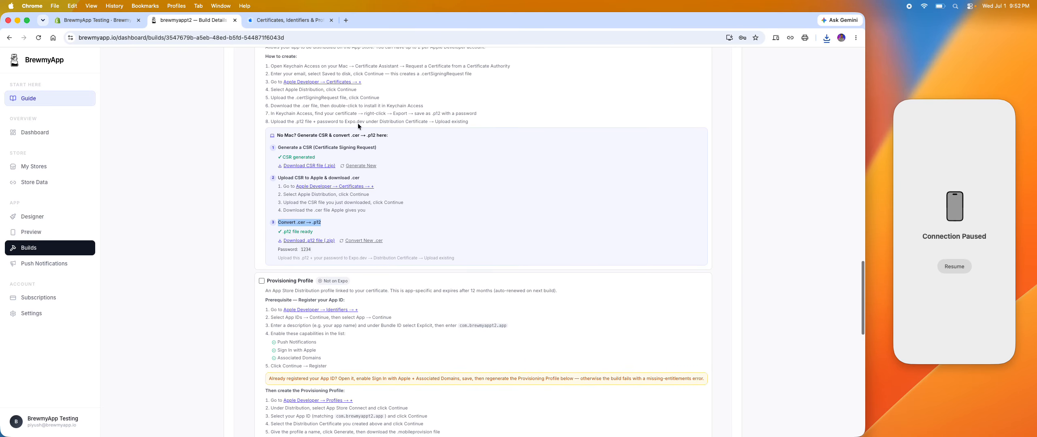
pyautogui.click(311, 234)
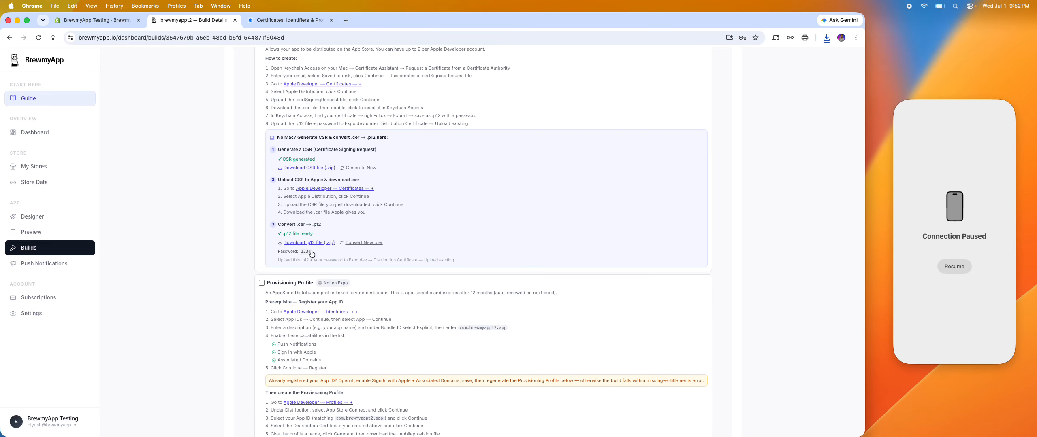
pyautogui.moveTo(318, 252); pyautogui.dragTo(277, 253)
pyautogui.scroll(5, 309, 253)
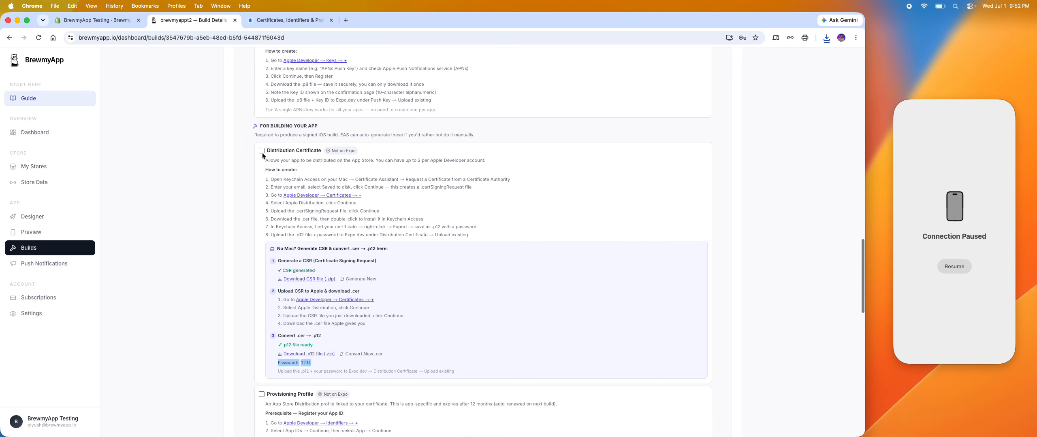
pyautogui.scroll(-10, 312, 241)
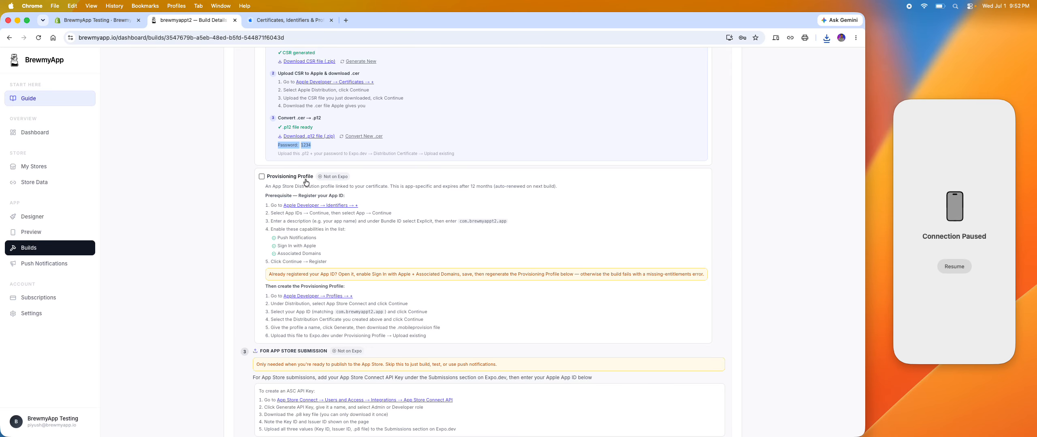
# Go to Apple Developer's Identifiers from the Provisioning Profile instructions and proceed with App IDs and the App type.
pyautogui.scroll(-1, 327, 185)
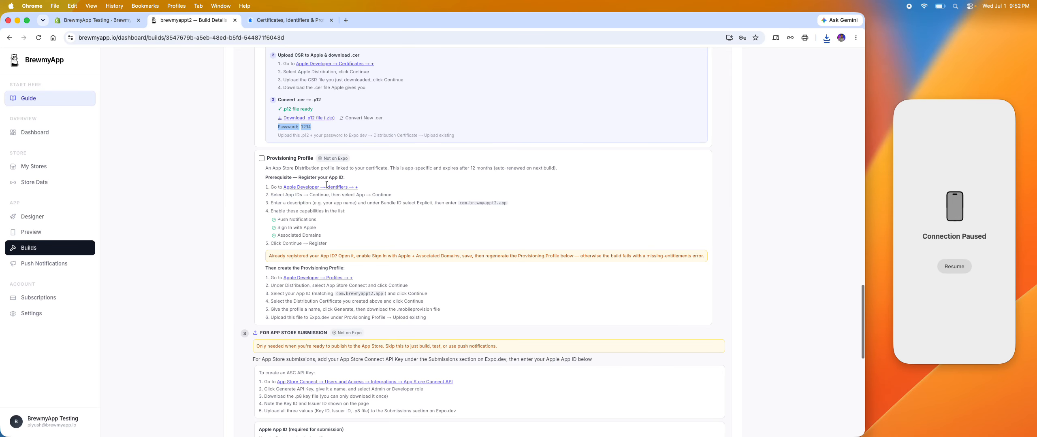
pyautogui.click(300, 187)
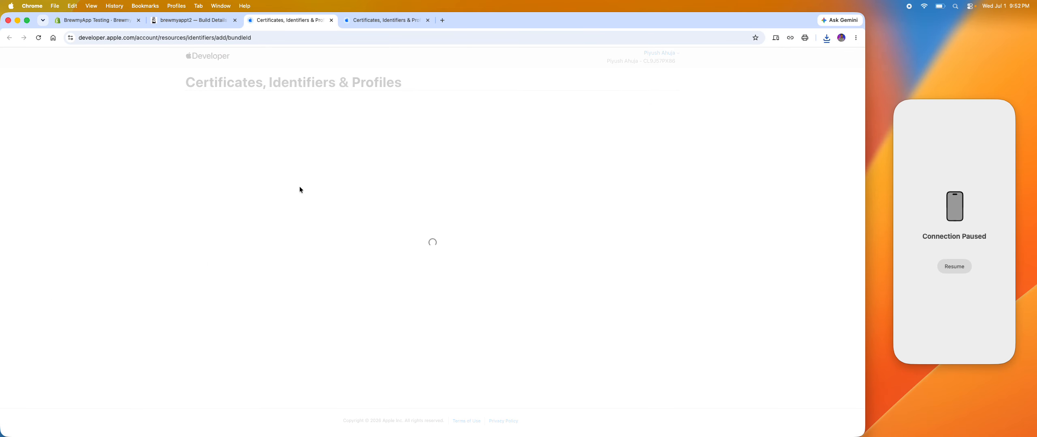
pyautogui.click(207, 21)
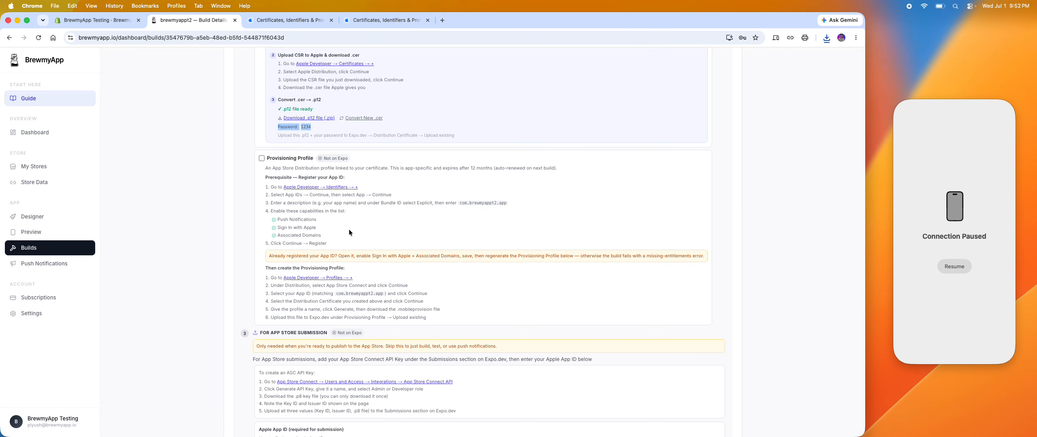
pyautogui.click(289, 187)
pyautogui.click(647, 129)
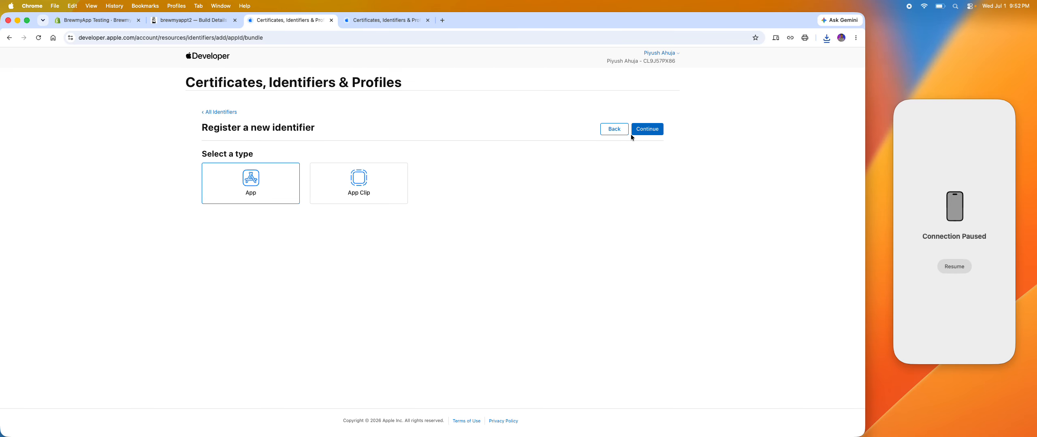
pyautogui.click(646, 129)
pyautogui.click(427, 20)
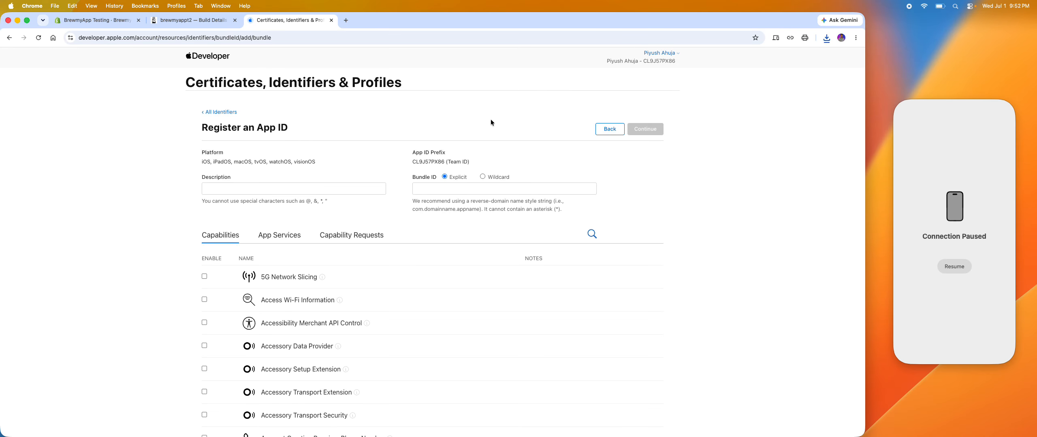
# Copy the bundle ID com.brewmyappt2.app from the BrewmyApp instructions into the App ID registration's explicit Bundle ID.
pyautogui.click(208, 23)
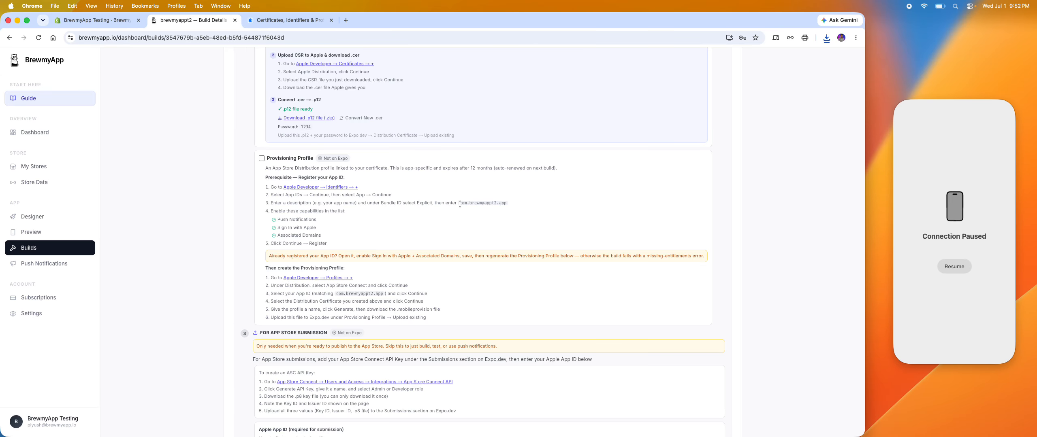
pyautogui.moveTo(459, 204); pyautogui.dragTo(507, 204)
pyautogui.press('super+c')
pyautogui.click(304, 22)
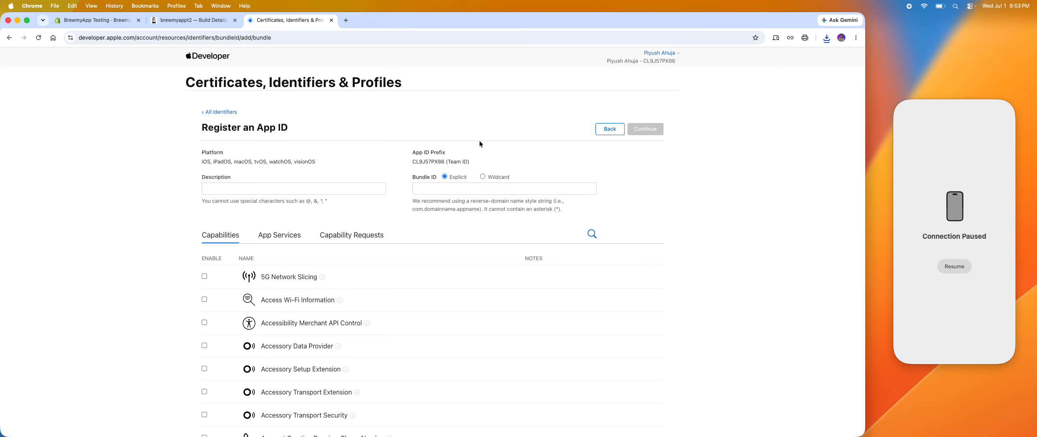
pyautogui.click(438, 185)
pyautogui.press('super+v')
# Find the Push Notifications capability named in the BrewmyApp instructions and enable it for the App ID.
pyautogui.click(190, 21)
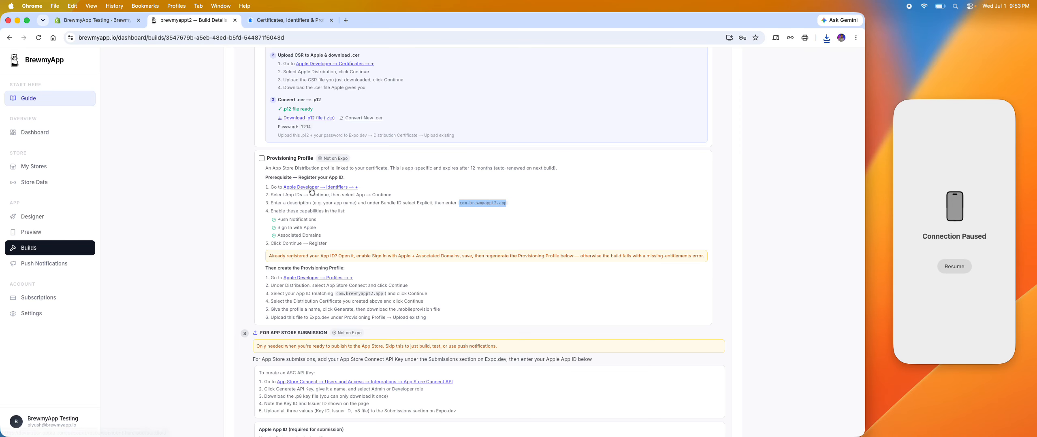
pyautogui.moveTo(277, 220); pyautogui.dragTo(317, 220)
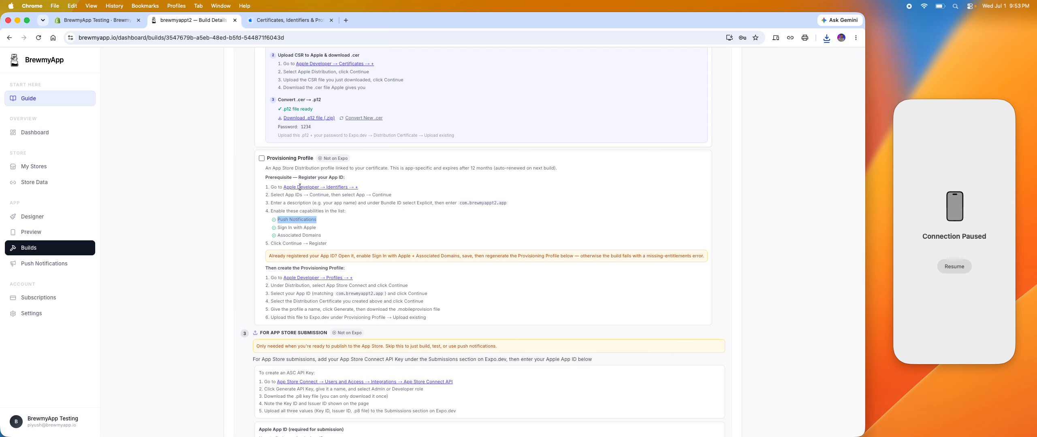
pyautogui.press('super+c')
pyautogui.click(289, 20)
pyautogui.press('super+f')
pyautogui.press('super+v')
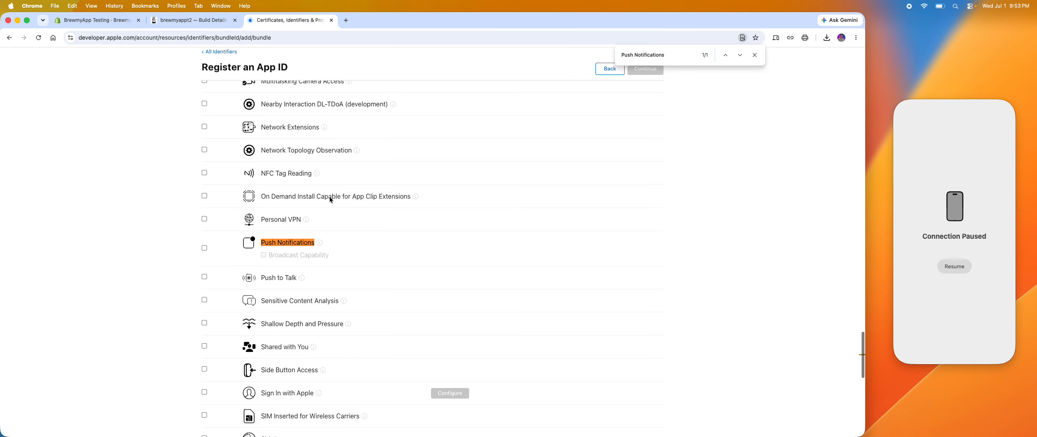
pyautogui.click(204, 248)
# Find the Sign In with Apple capability from the instructions and enable it for the App ID.
pyautogui.click(214, 21)
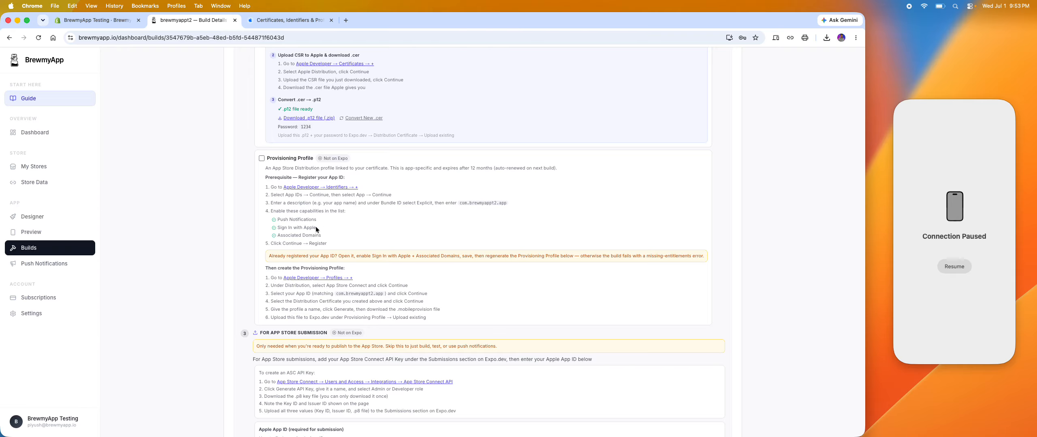
pyautogui.moveTo(277, 228); pyautogui.dragTo(316, 227)
pyautogui.click(309, 20)
pyautogui.press('super+v')
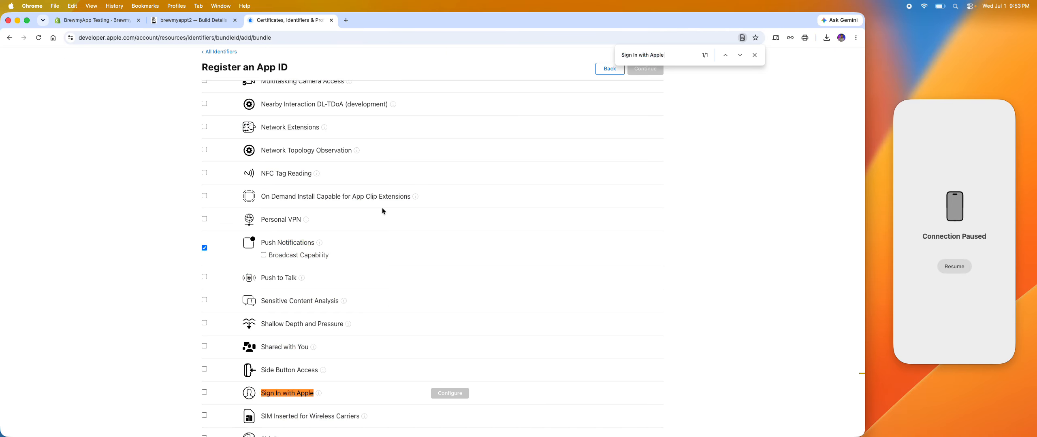
pyautogui.click(204, 393)
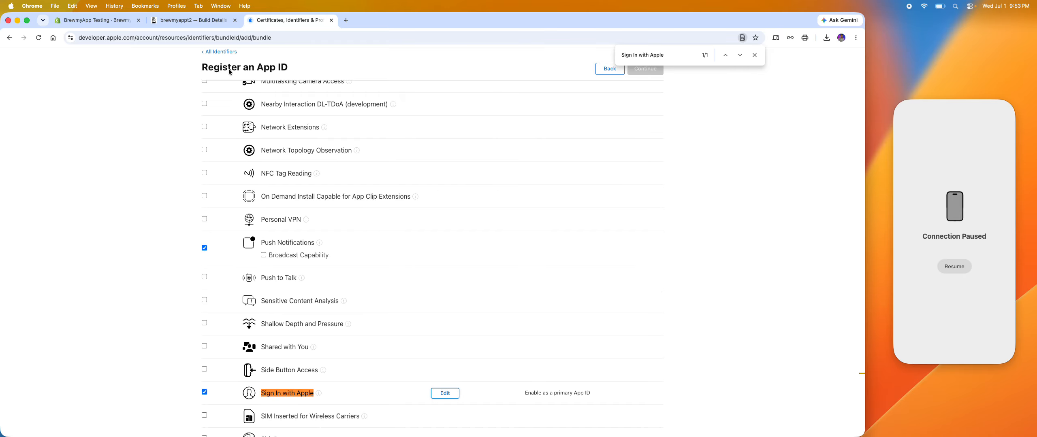
# Find the Associated Domains capability from the instructions and enable it for the App ID.
pyautogui.click(204, 24)
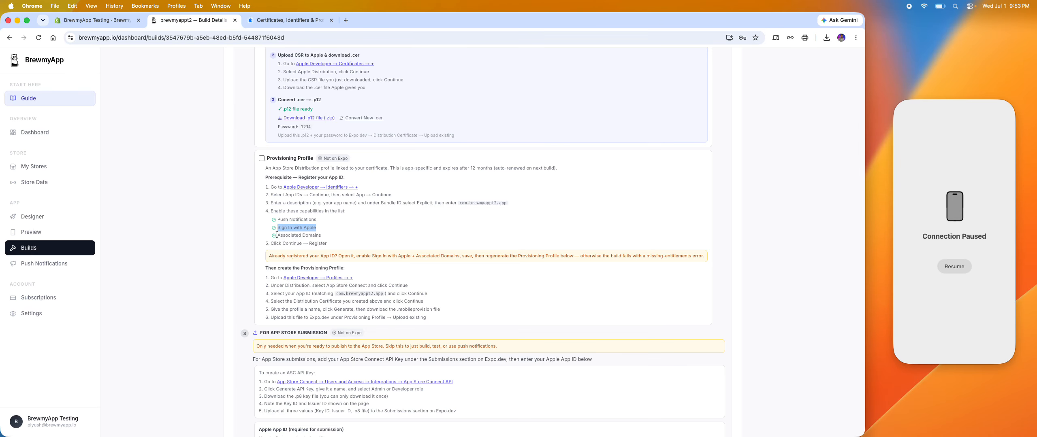
pyautogui.moveTo(277, 235); pyautogui.dragTo(321, 235)
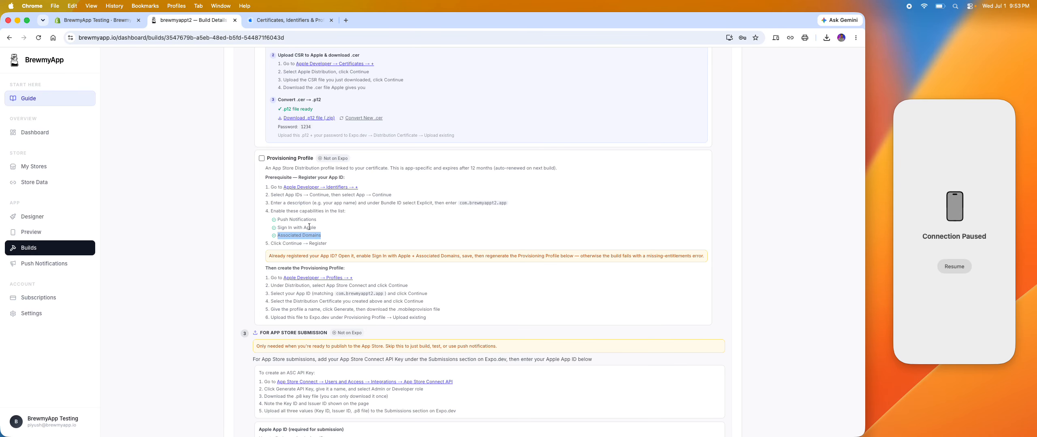
pyautogui.press('super+c')
pyautogui.click(290, 20)
pyautogui.press('super+f')
pyautogui.press('super+v')
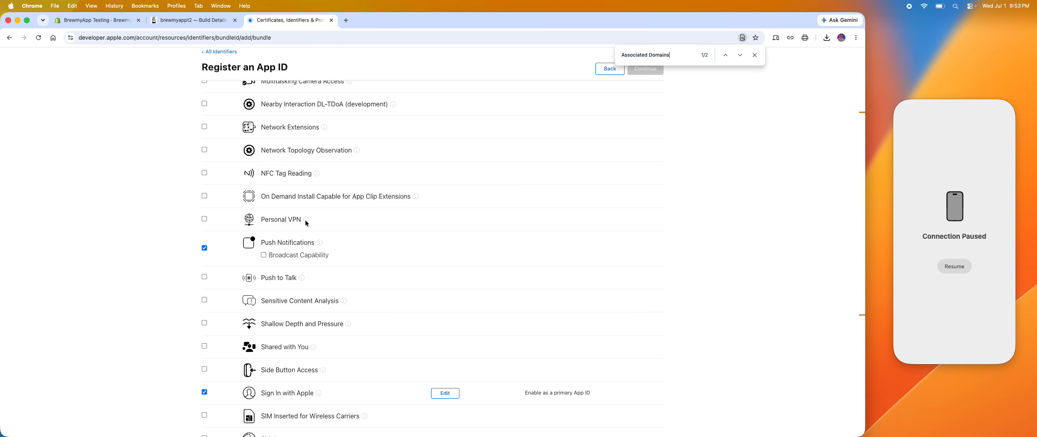
pyautogui.press('Return')
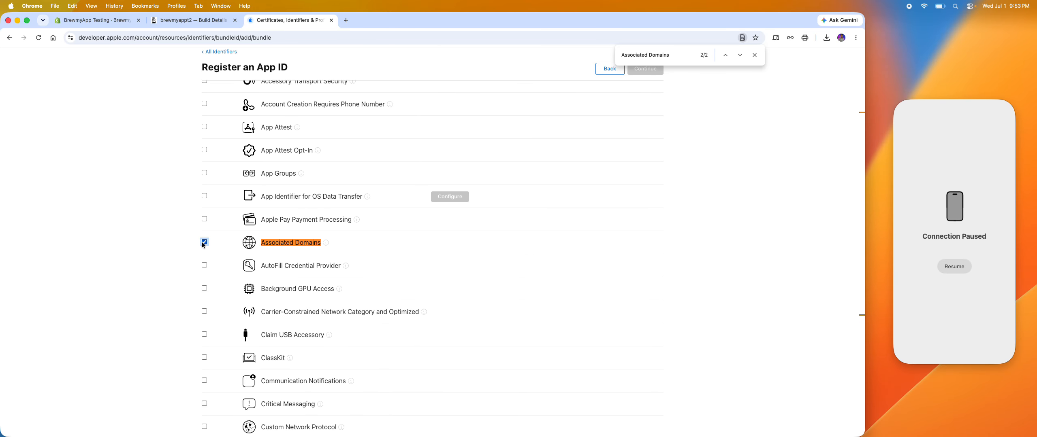
pyautogui.press('Return')
pyautogui.press('Return')
# Set the App ID description to brewmyappt2 and register the App ID with the chosen capabilities.
pyautogui.click(204, 20)
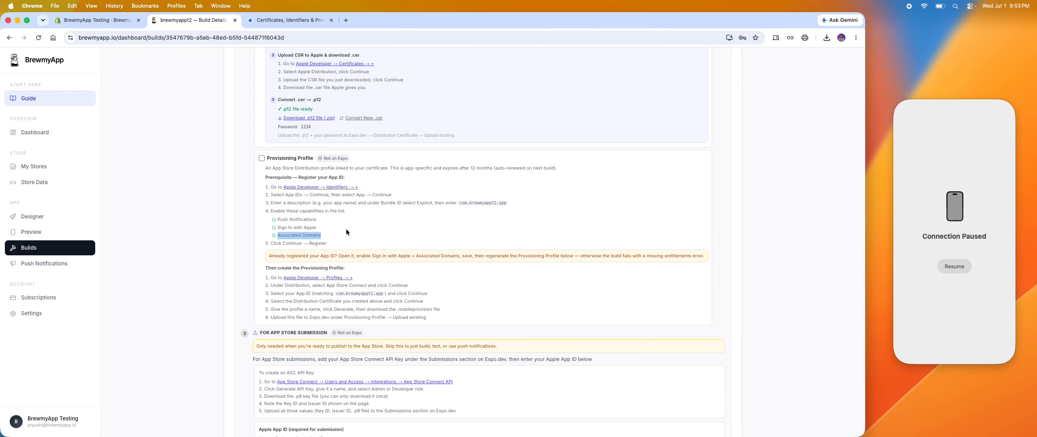
pyautogui.click(289, 20)
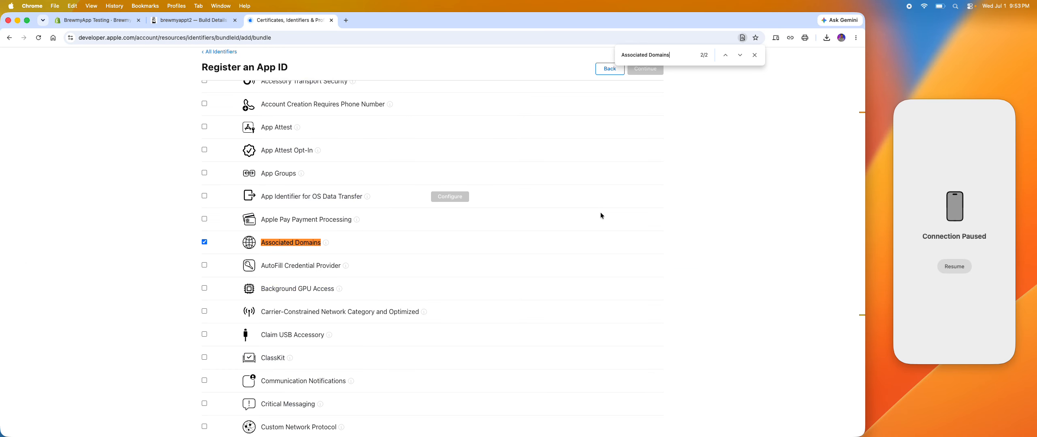
pyautogui.scroll(10, 600, 212)
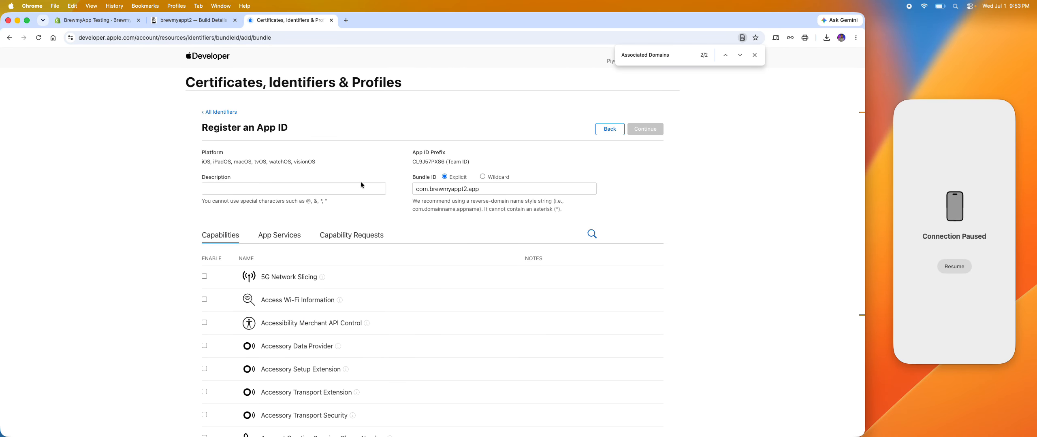
pyautogui.click(456, 190)
pyautogui.press('super+c')
pyautogui.click(331, 190)
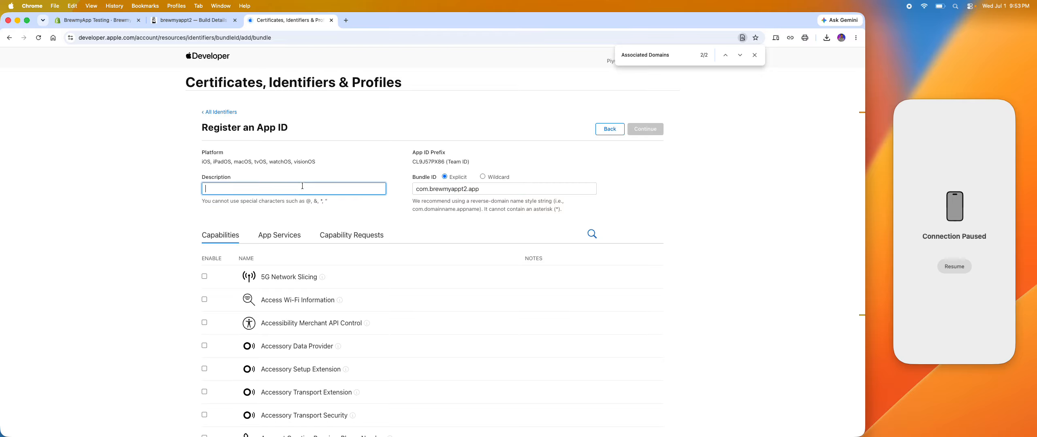
pyautogui.press('super+v')
pyautogui.click(648, 128)
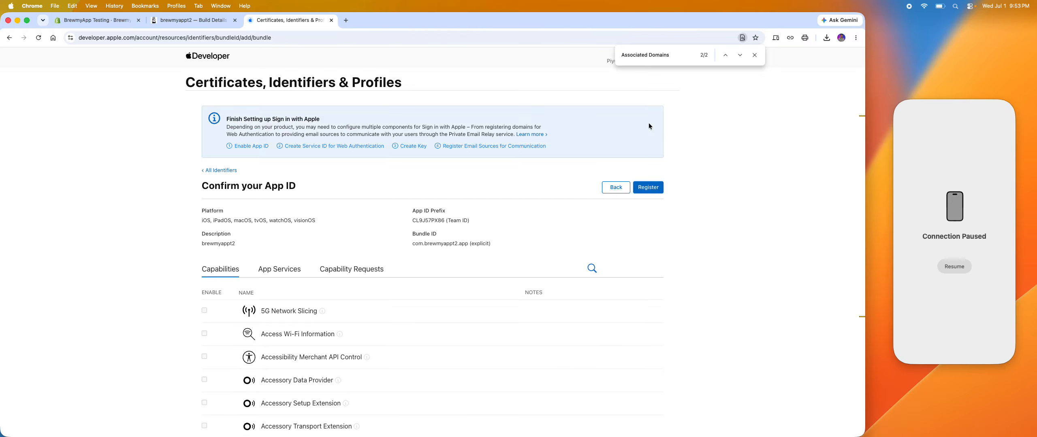
pyautogui.click(657, 190)
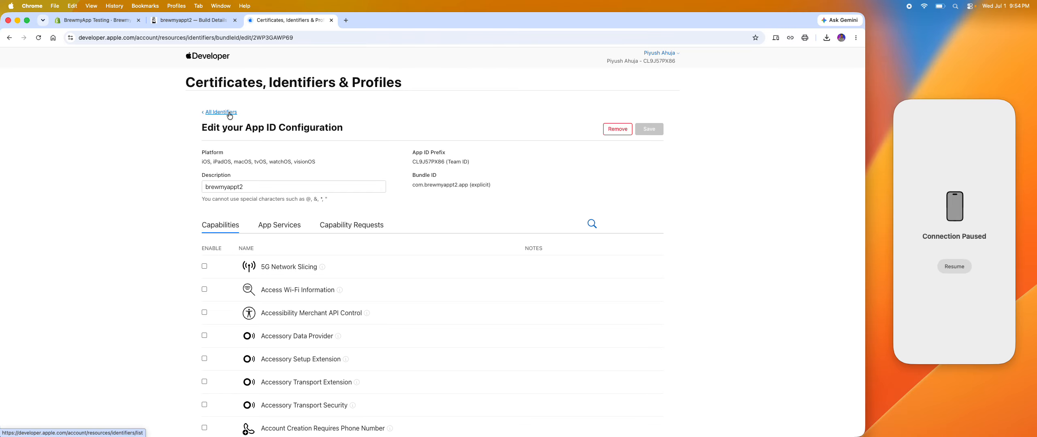
# Open Apple Developer's provisioning profile registration from the BrewmyApp instructions and close the old Apple Developer page.
pyautogui.click(202, 19)
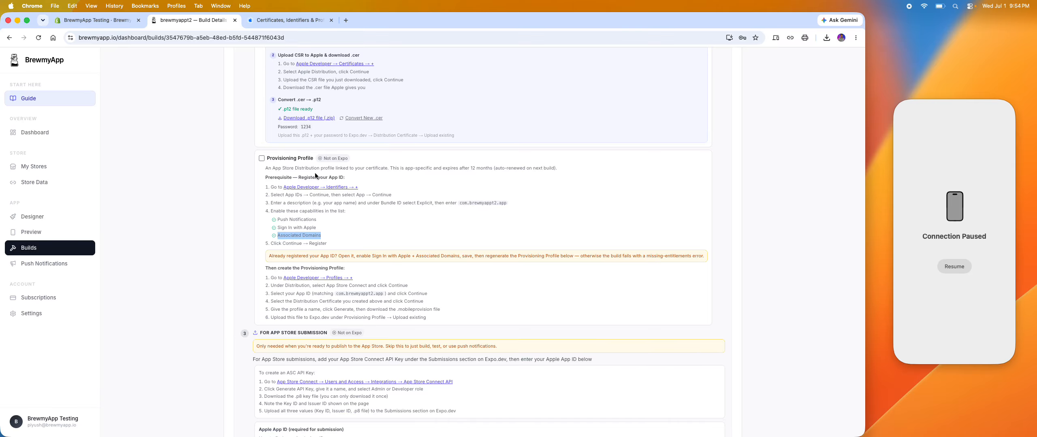
pyautogui.moveTo(277, 268); pyautogui.dragTo(382, 268)
pyautogui.click(319, 279)
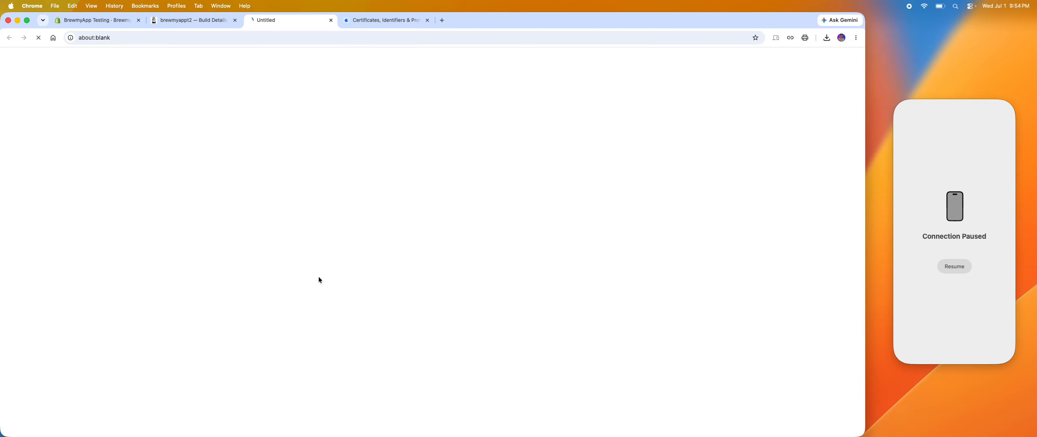
pyautogui.click(429, 20)
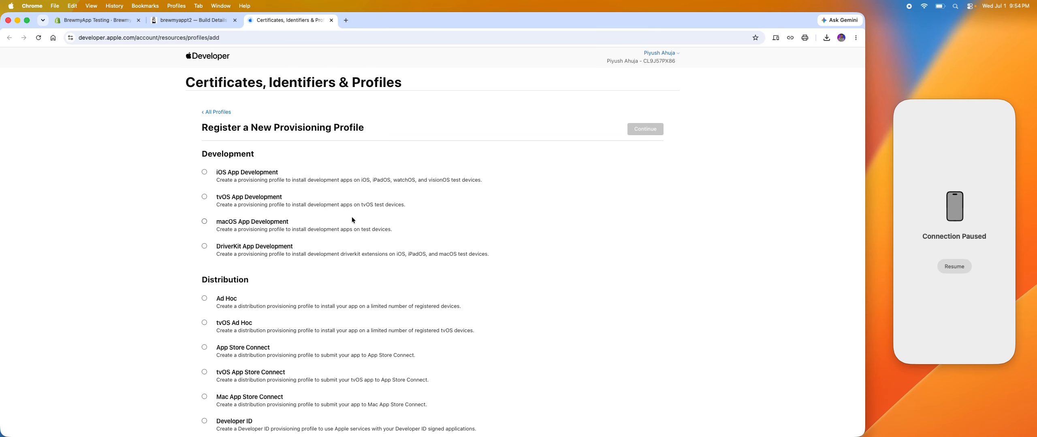
# Choose App Store Connect under Distribution as the new provisioning profile's type, as the BrewmyApp instructions specify, and continue.
pyautogui.click(194, 20)
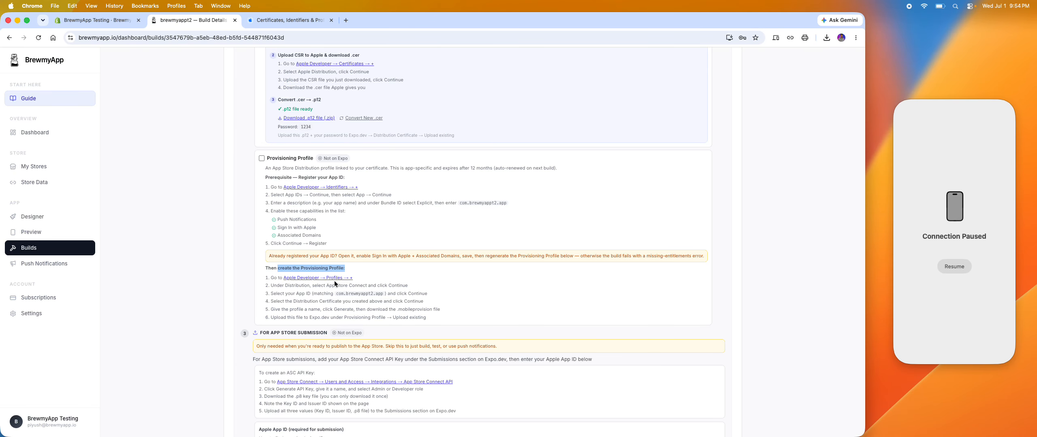
pyautogui.moveTo(329, 286); pyautogui.dragTo(370, 286)
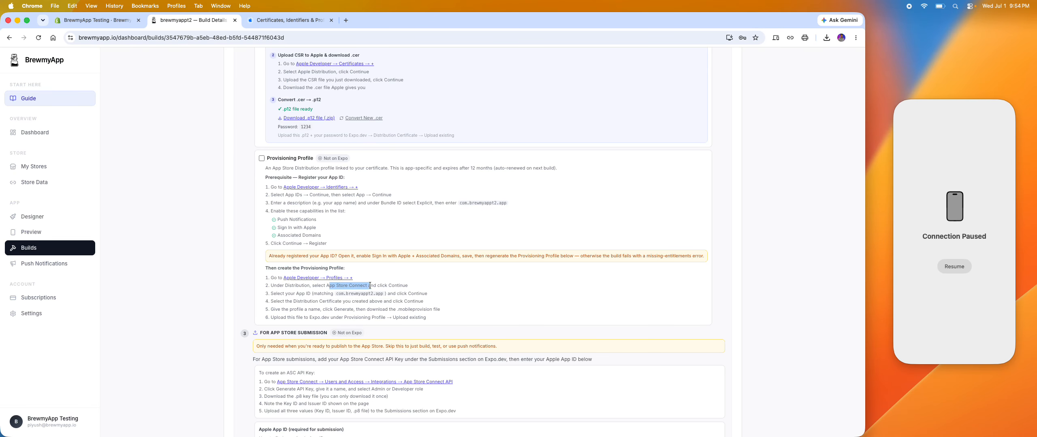
pyautogui.click(275, 18)
pyautogui.scroll(-2, 209, 319)
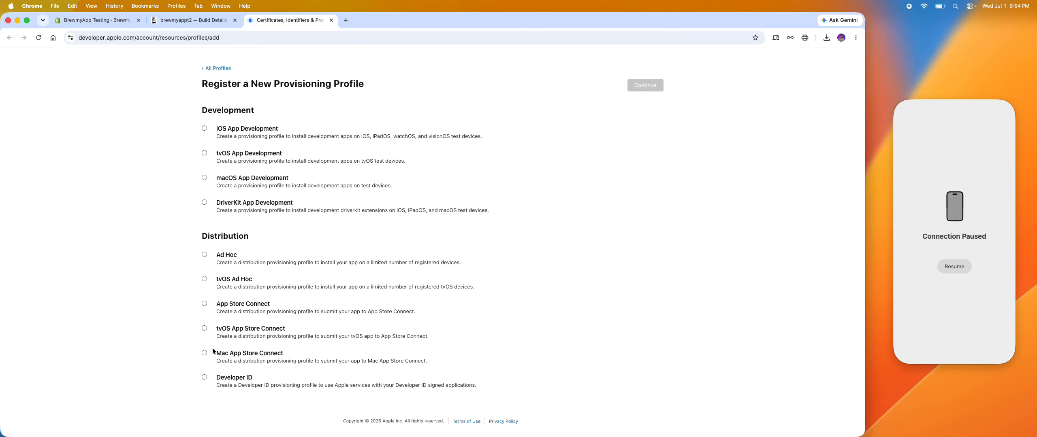
pyautogui.click(217, 307)
pyautogui.click(655, 86)
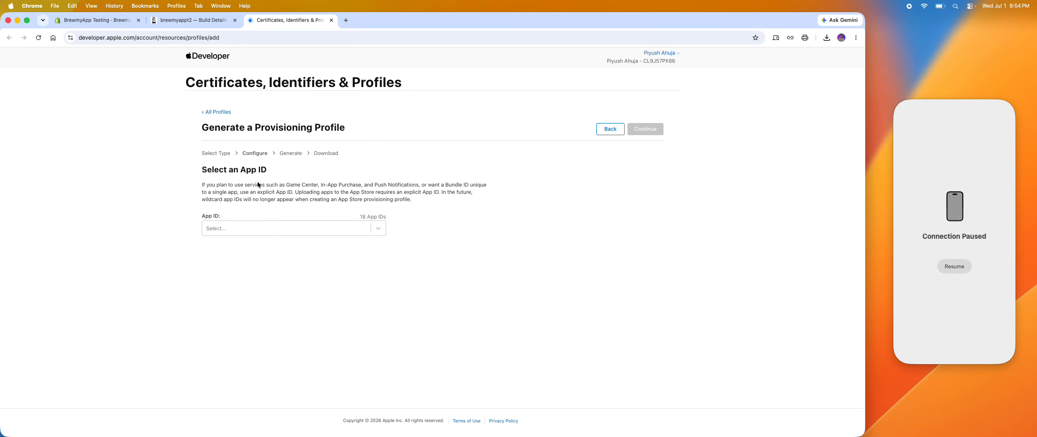
# Assign the com.brewmyappt2.app App ID and the Distribution certificate dated Jul 01, 2027 to the provisioning profile.
pyautogui.click(207, 20)
pyautogui.moveTo(336, 294); pyautogui.dragTo(383, 294)
pyautogui.click(283, 20)
pyautogui.click(249, 228)
pyautogui.press('super+v')
pyautogui.click(255, 245)
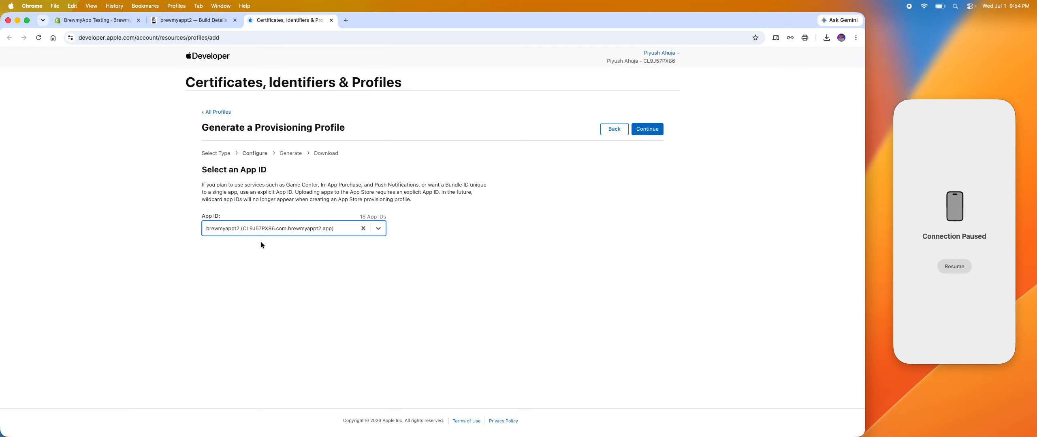
pyautogui.click(647, 129)
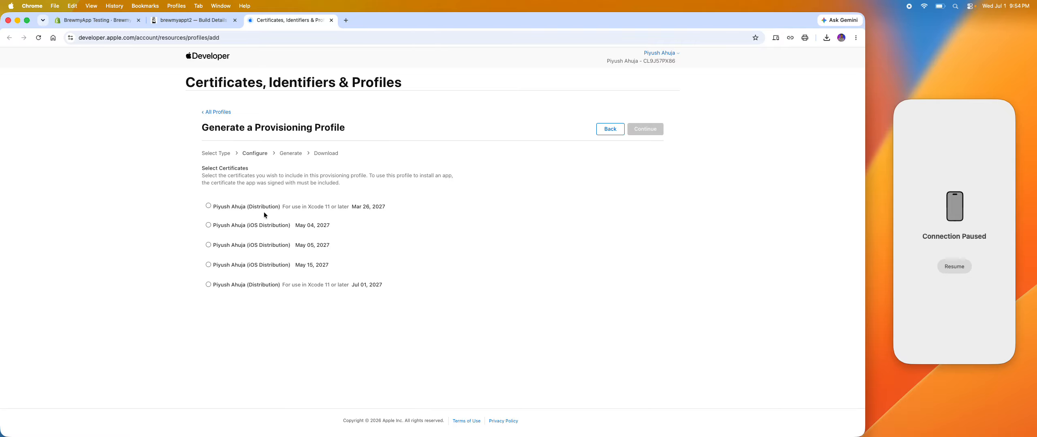
pyautogui.click(273, 287)
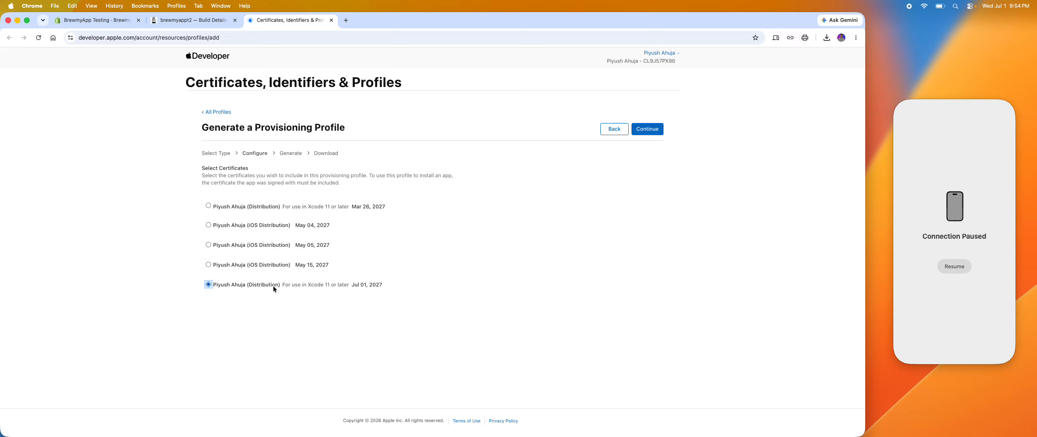
pyautogui.click(655, 130)
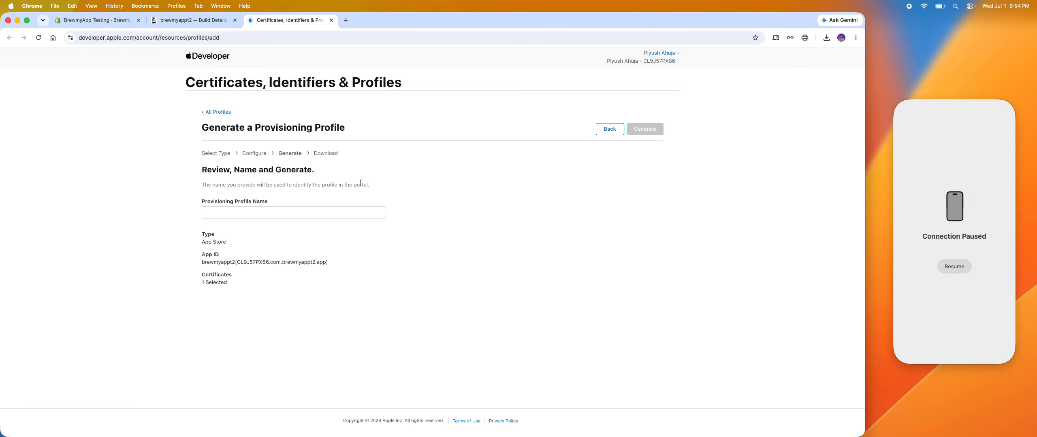
# Name the provisioning profile brewmyappt2, taken from the bundle ID in the BrewmyApp instructions, and generate it.
pyautogui.click(210, 20)
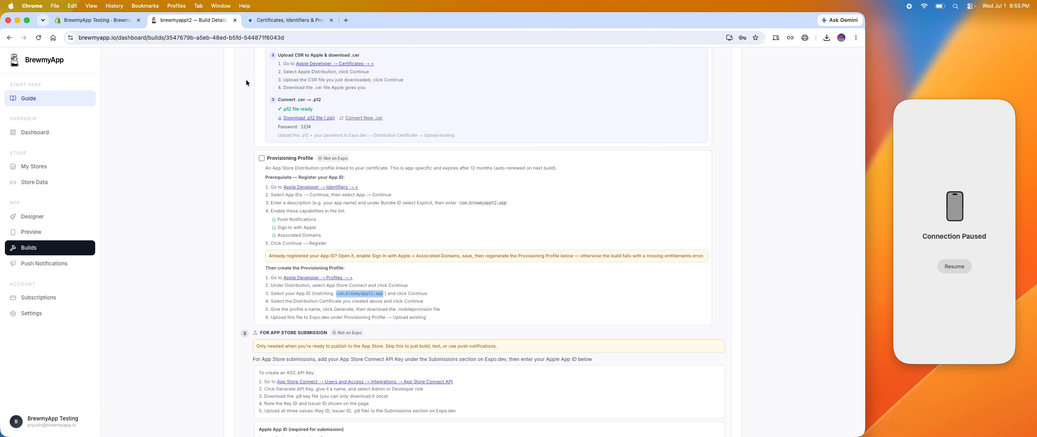
pyautogui.scroll(-1, 328, 243)
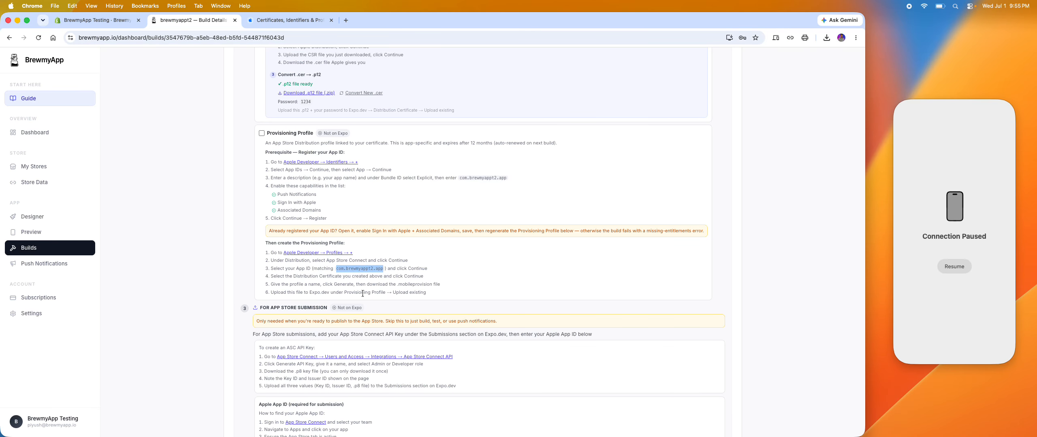
pyautogui.click(274, 278)
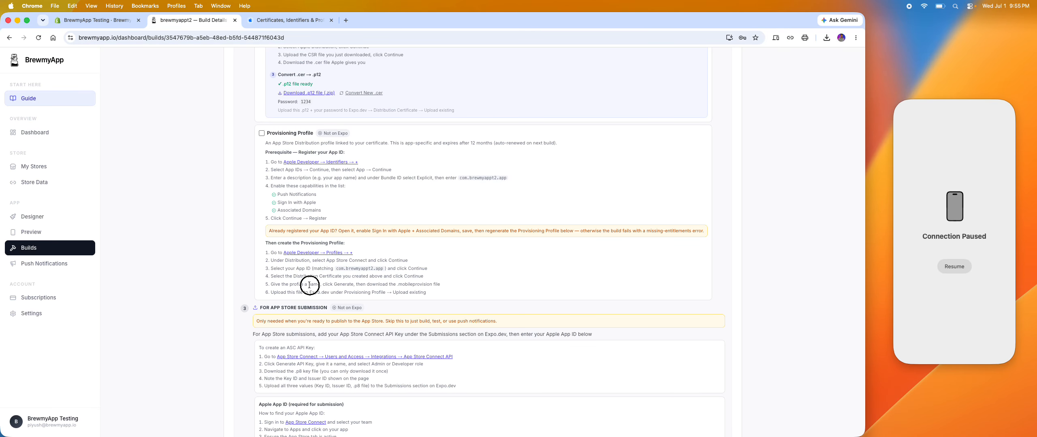
pyautogui.doubleClick(358, 268)
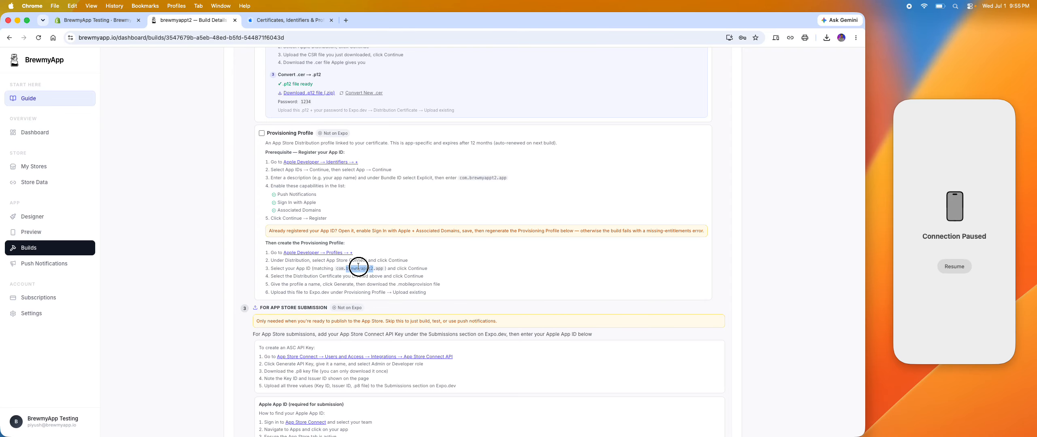
pyautogui.click(276, 21)
pyautogui.click(220, 209)
pyautogui.write('brewmyappt2')
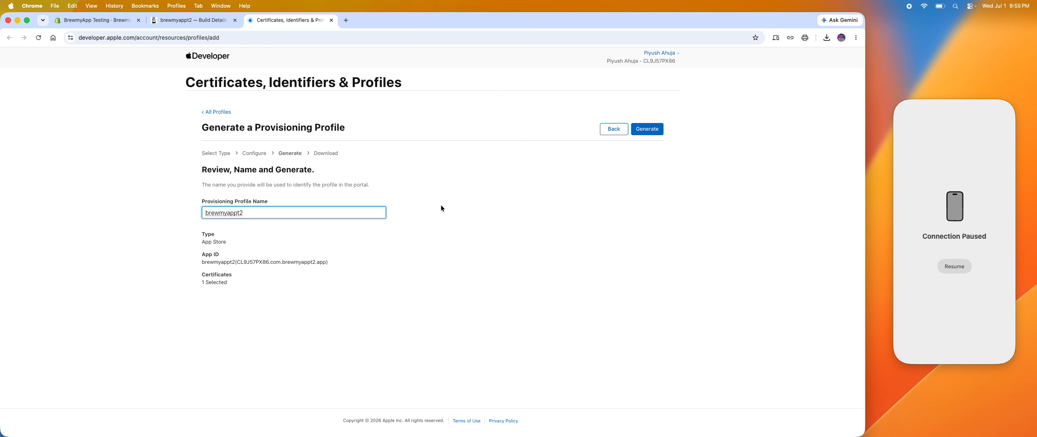
pyautogui.click(441, 206)
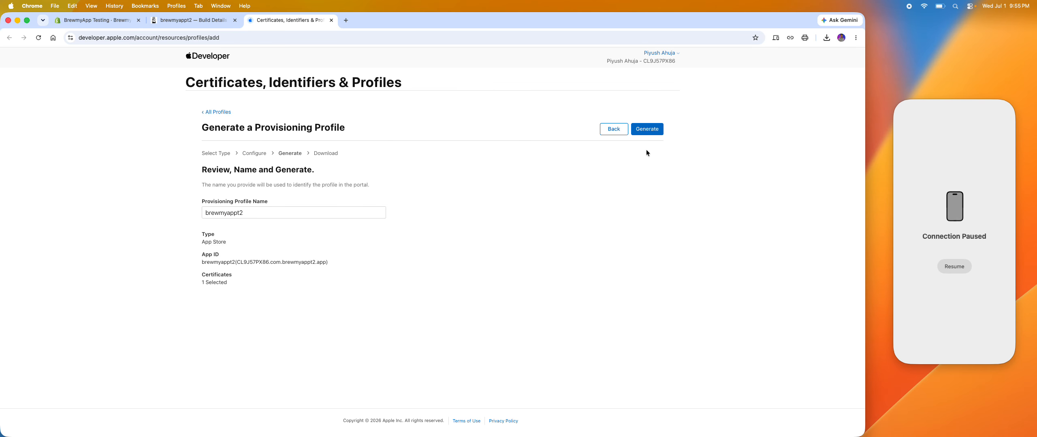
pyautogui.click(651, 130)
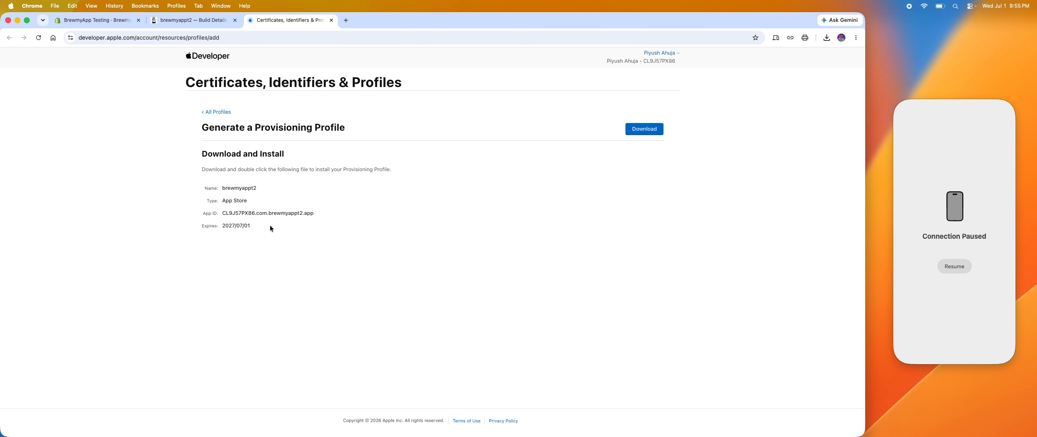
# Download the brewmyappt2 provisioning profile into a new folder named Provisioning Profile inside the Brewmyappt2 folder.
pyautogui.click(633, 133)
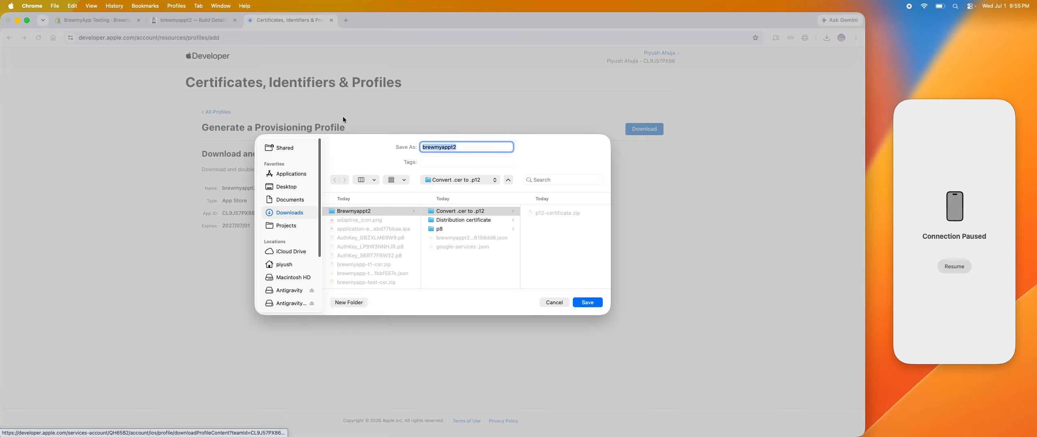
pyautogui.click(380, 214)
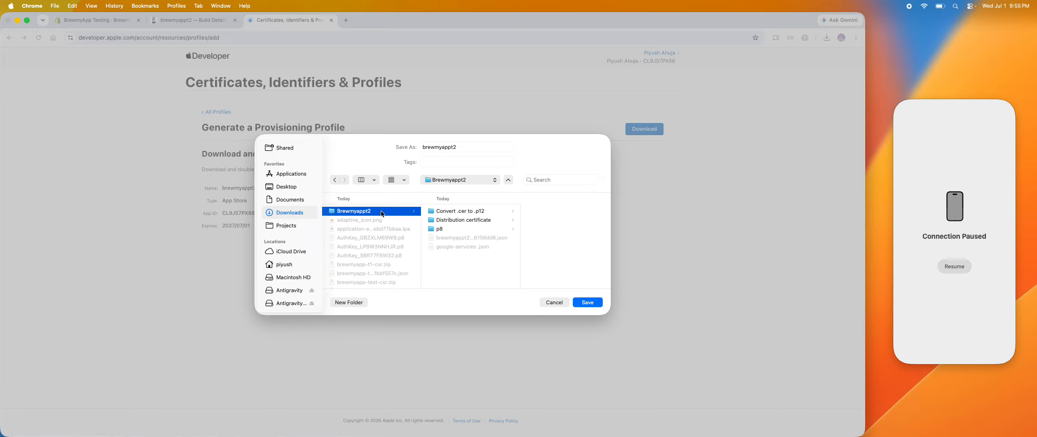
pyautogui.click(338, 303)
pyautogui.write('P')
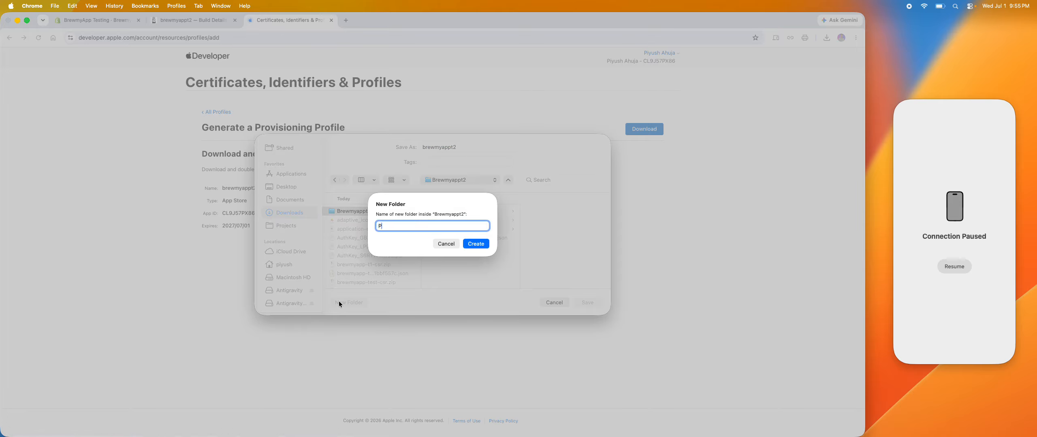
pyautogui.write('rovisioning Profile')
pyautogui.click(482, 245)
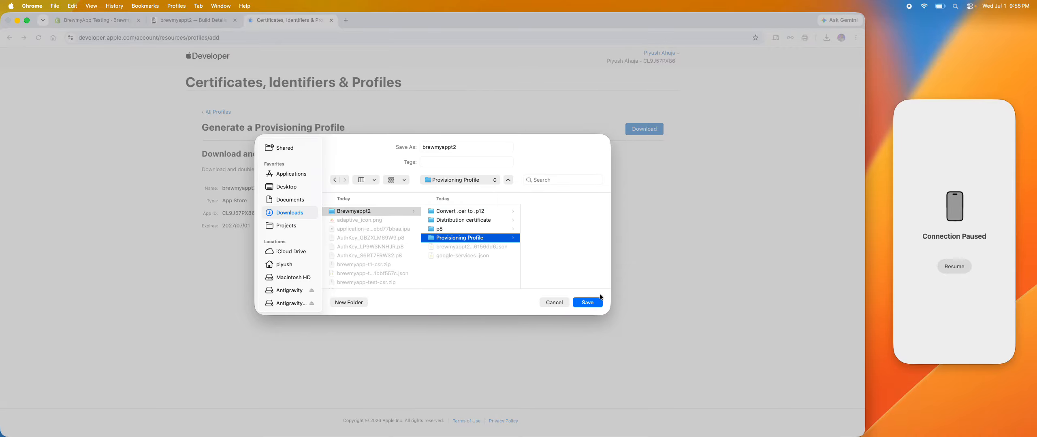
pyautogui.click(591, 300)
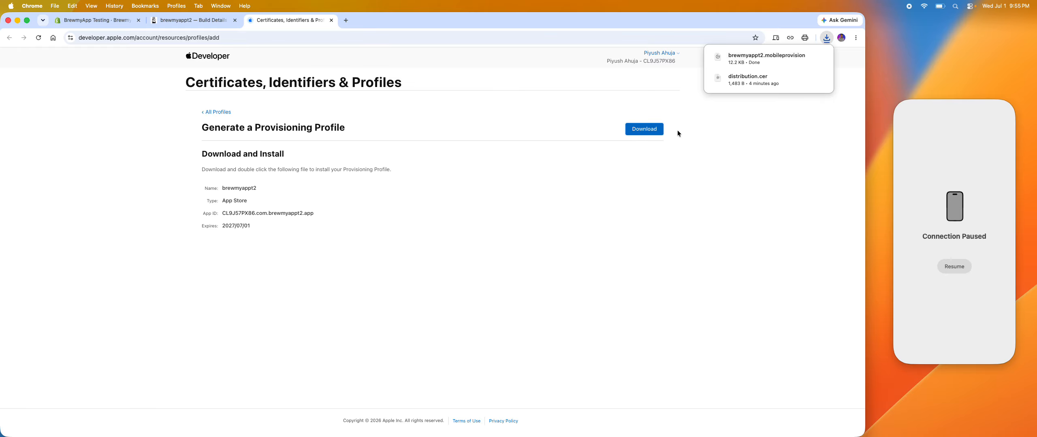
# Review BrewmyApp's App Store submission instructions and open the linked App Store Connect API integrations page.
pyautogui.click(174, 23)
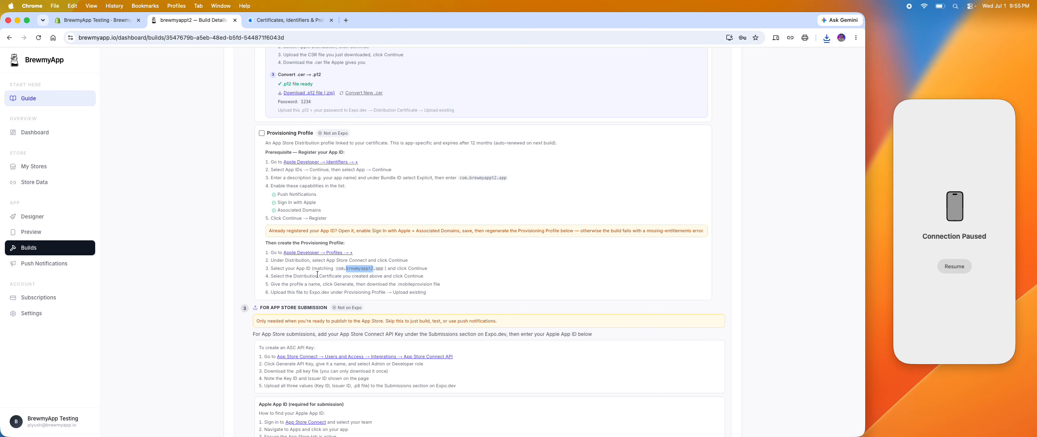
pyautogui.scroll(-1, 319, 267)
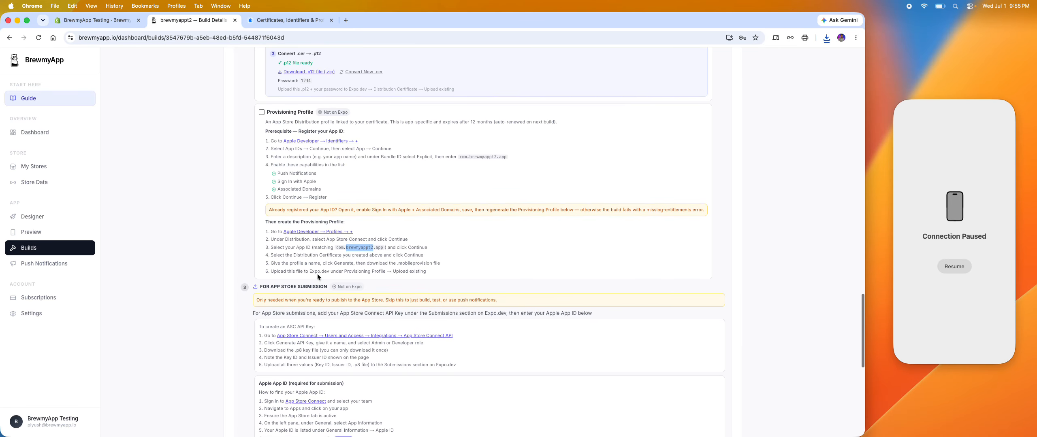
pyautogui.scroll(-3, 317, 273)
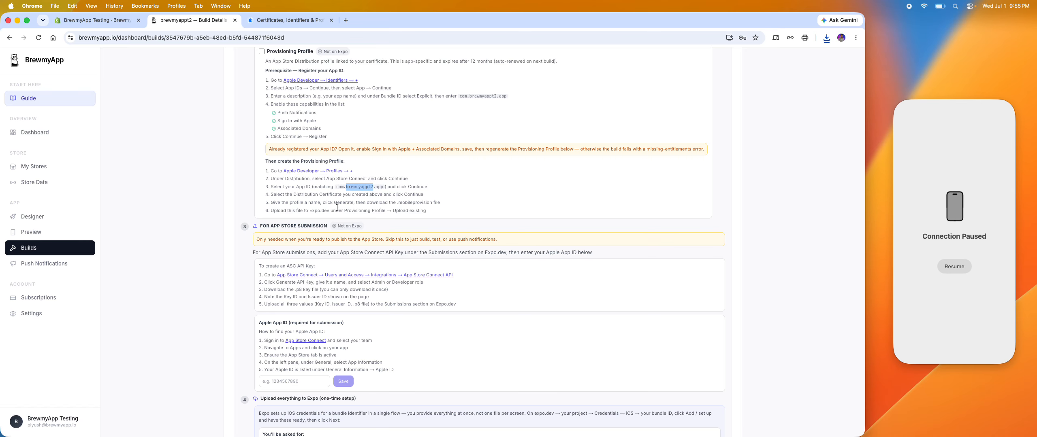
pyautogui.scroll(1, 336, 205)
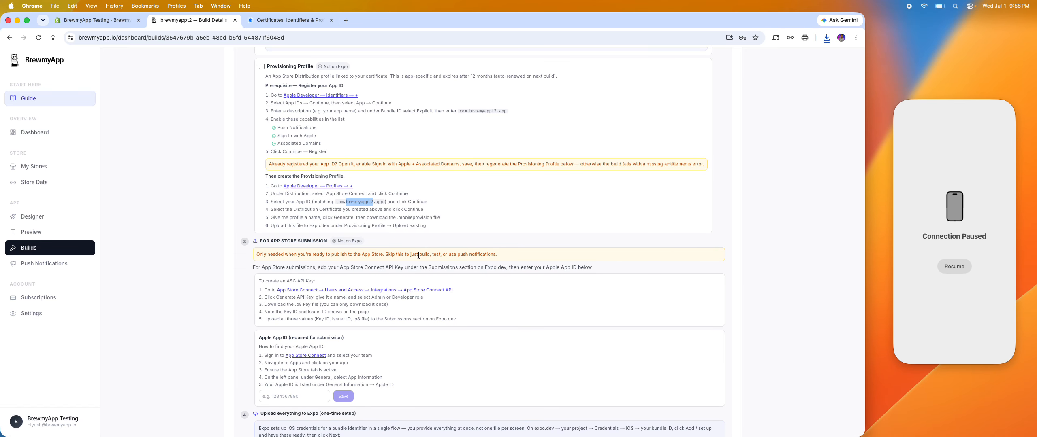
pyautogui.scroll(4, 419, 255)
pyautogui.scroll(-5, 294, 282)
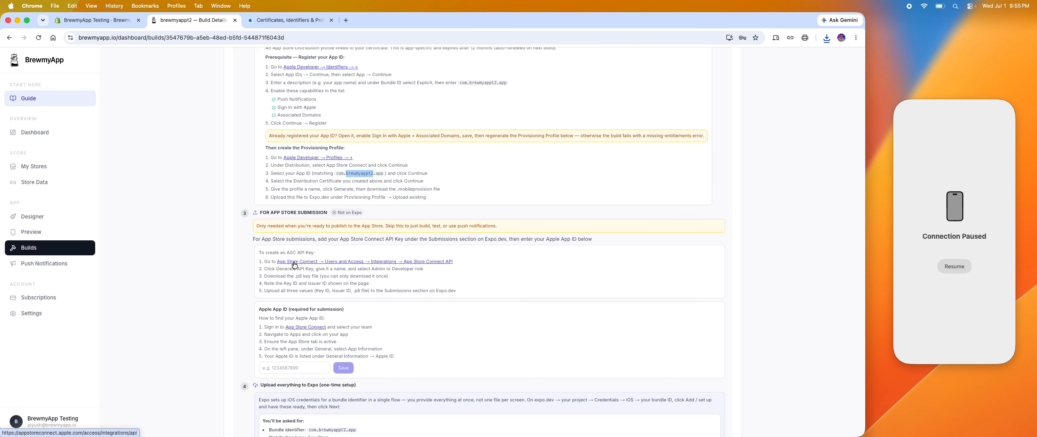
pyautogui.click(294, 262)
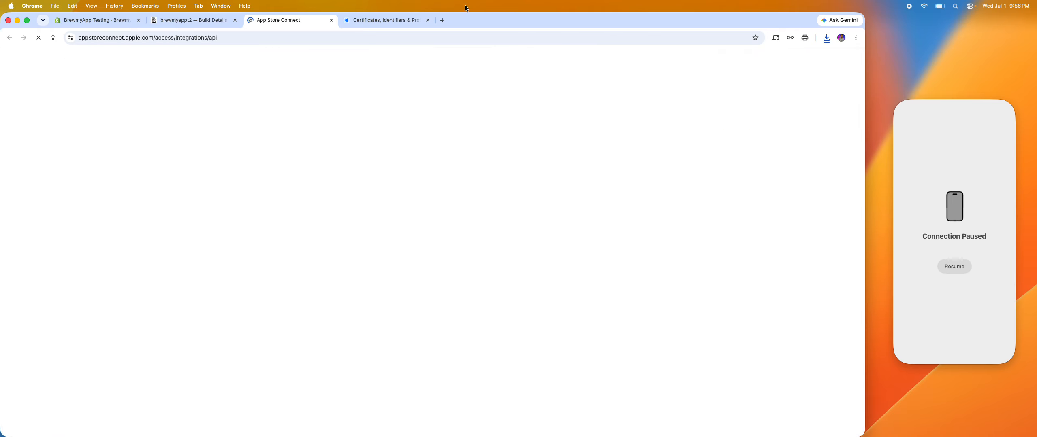
# Close the Certificates page and start a new iOS app record named brewmyappt2 in App Store Connect.
pyautogui.click(428, 21)
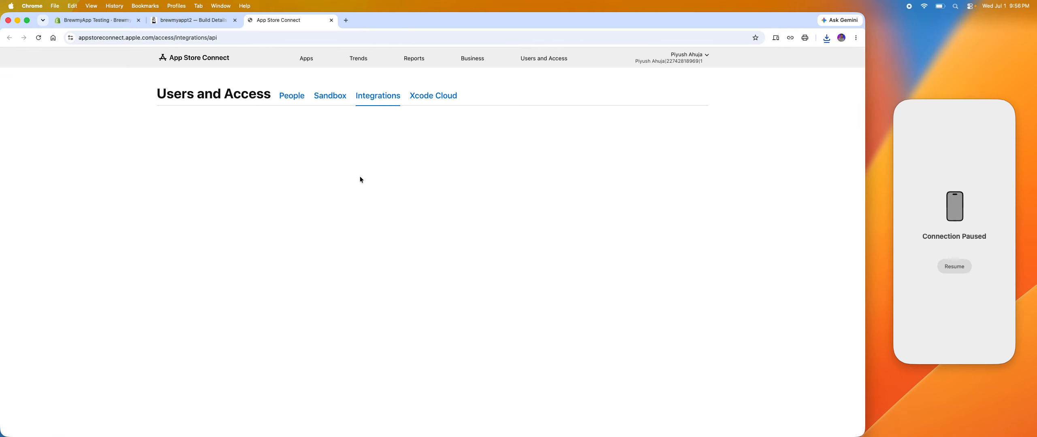
pyautogui.click(213, 59)
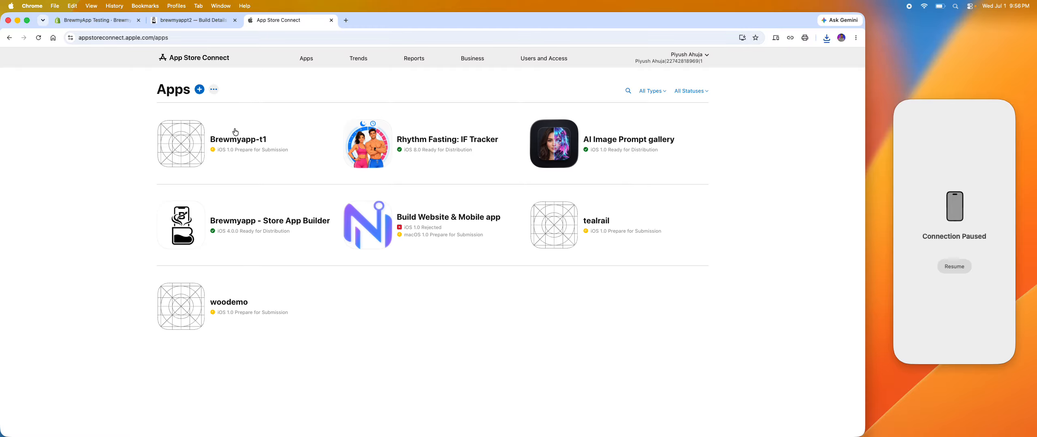
pyautogui.click(201, 89)
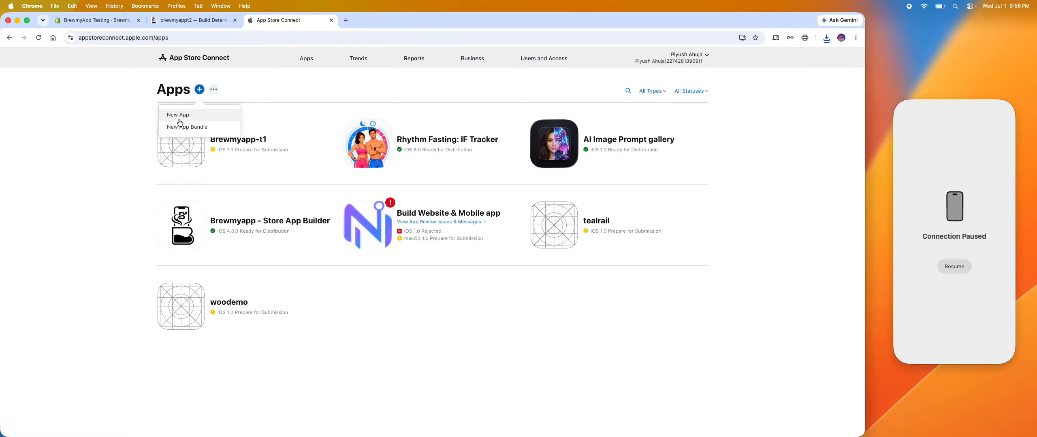
pyautogui.click(179, 117)
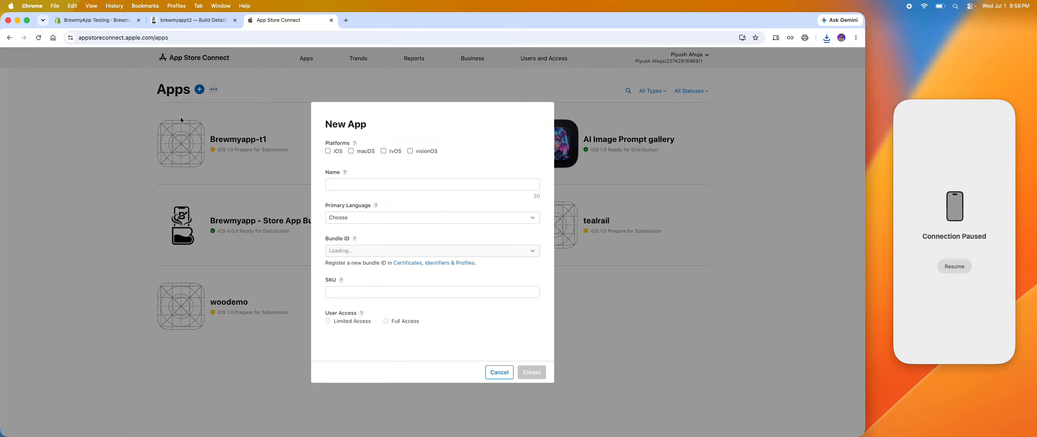
pyautogui.click(328, 151)
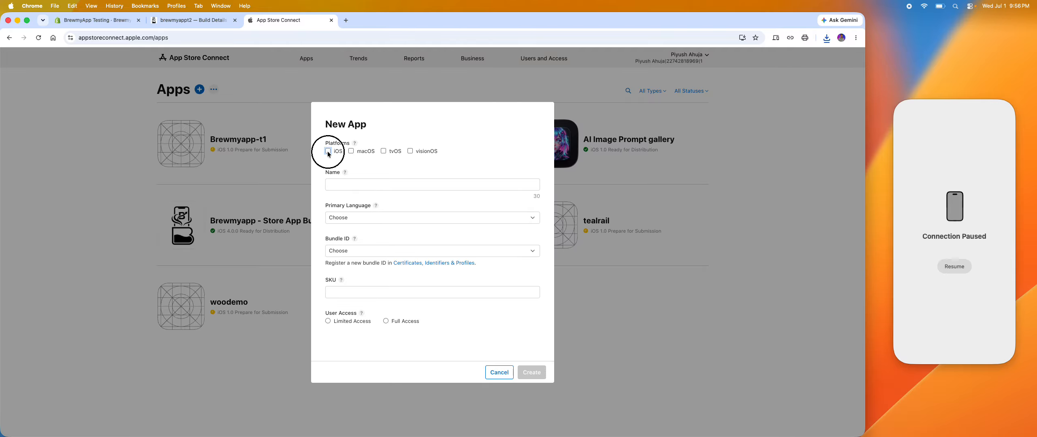
pyautogui.click(344, 186)
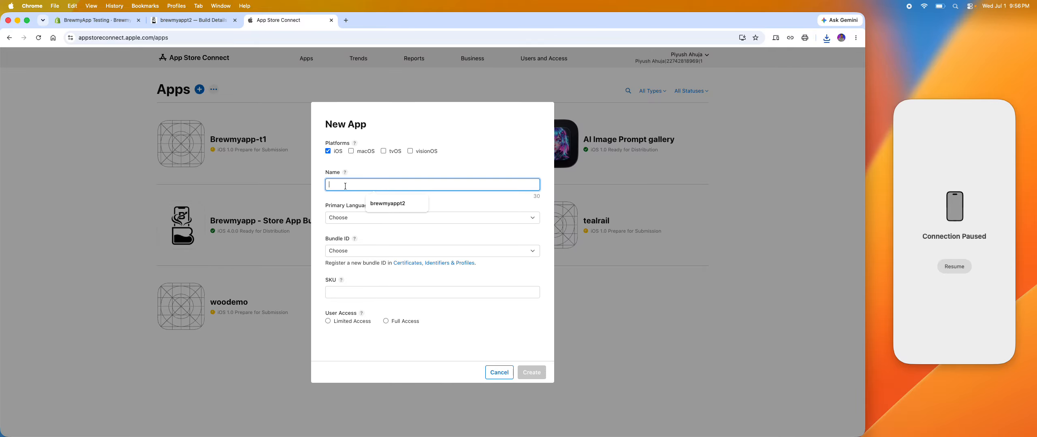
pyautogui.click(376, 202)
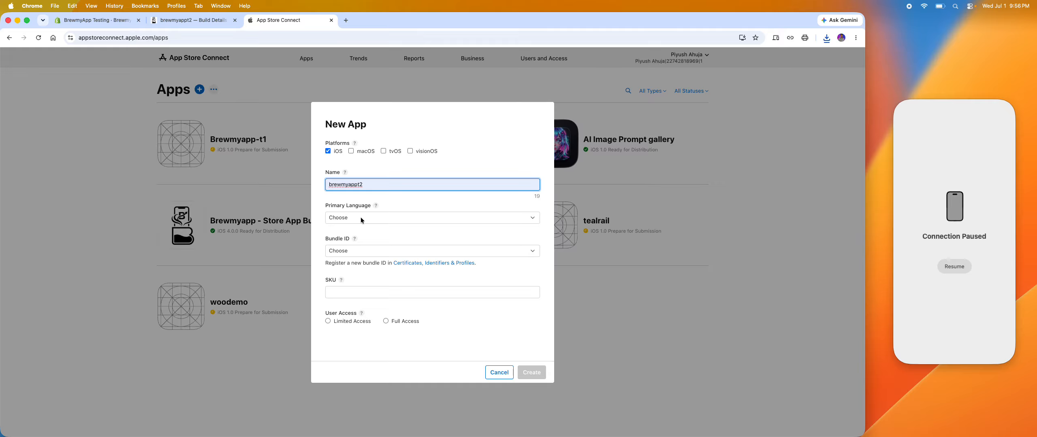
pyautogui.click(207, 20)
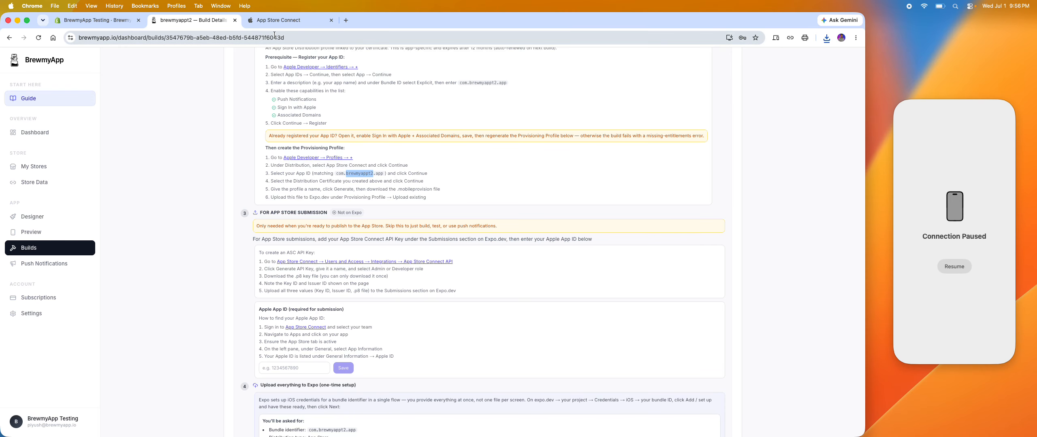
pyautogui.click(274, 21)
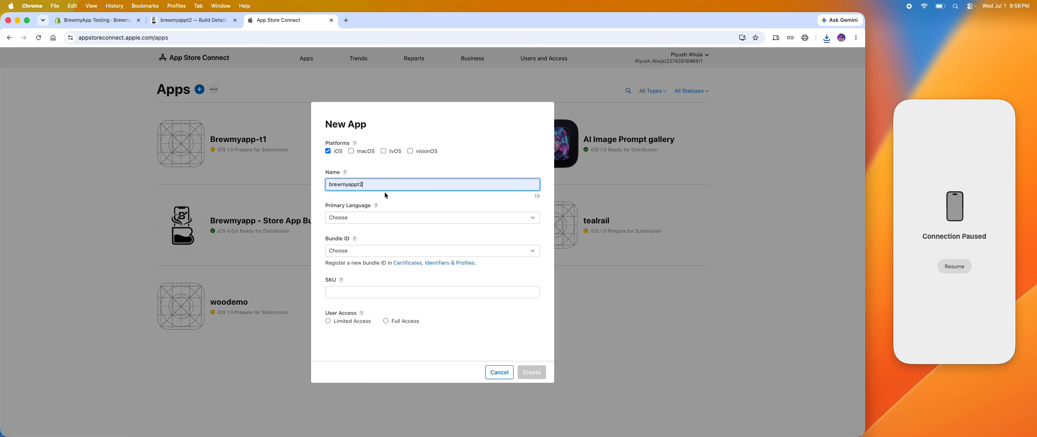
# Set the new app's primary language to English (U.S.) and its bundle ID to brewmyappt2 - com.brewmyappt2.app.
pyautogui.click(397, 217)
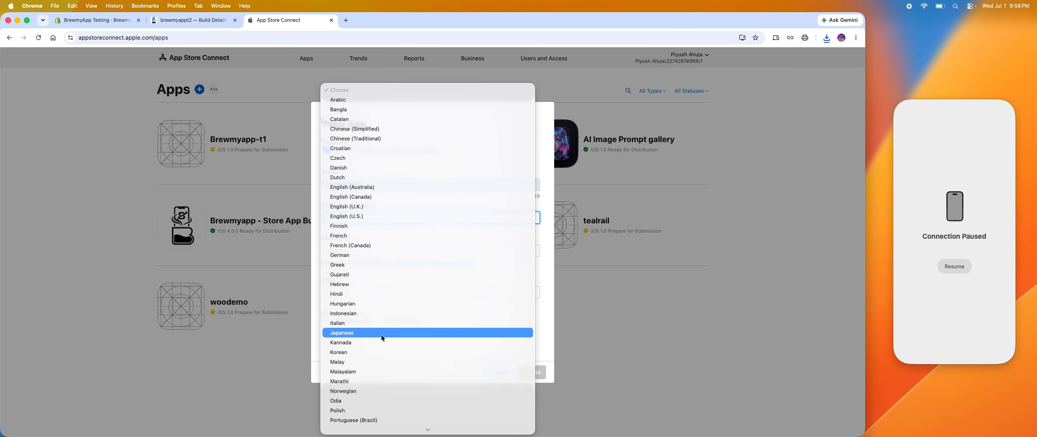
pyautogui.scroll(-5, 379, 331)
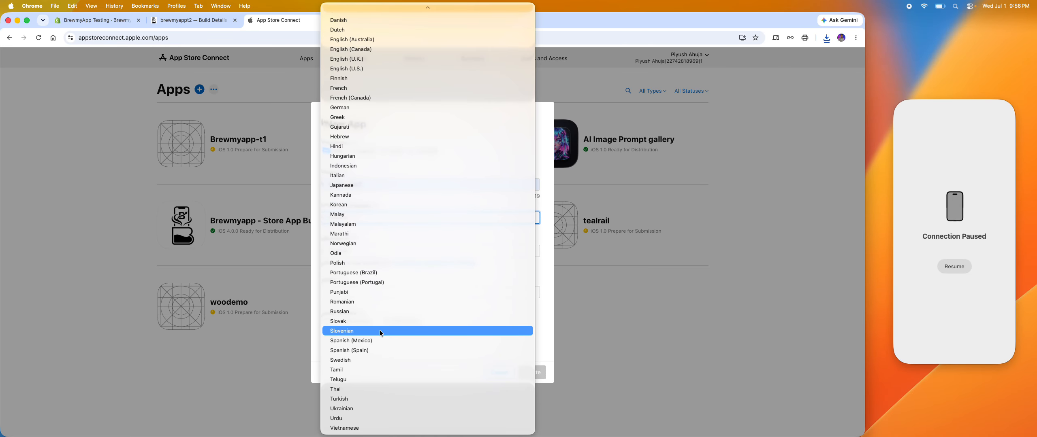
pyautogui.click(355, 67)
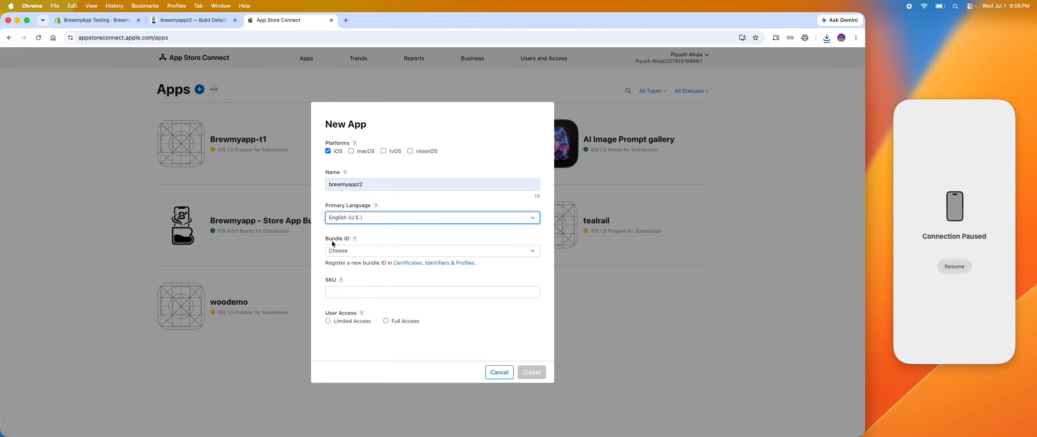
pyautogui.click(347, 251)
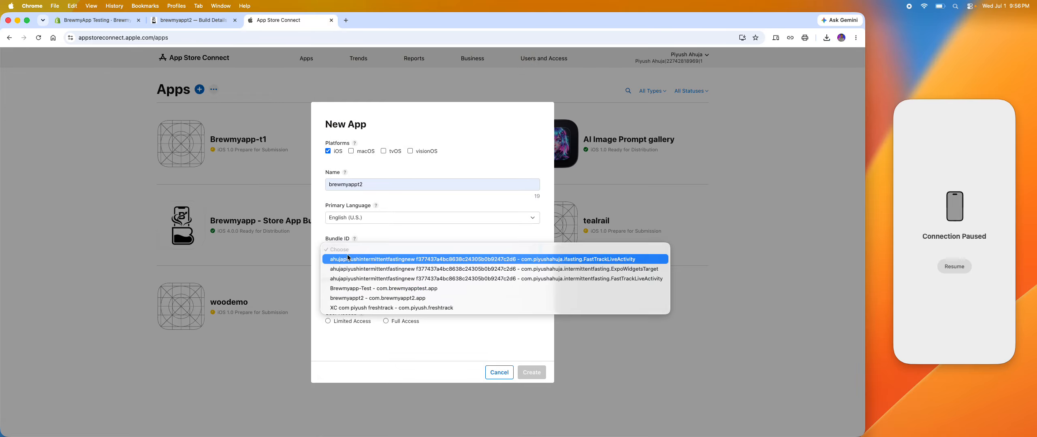
pyautogui.click(358, 298)
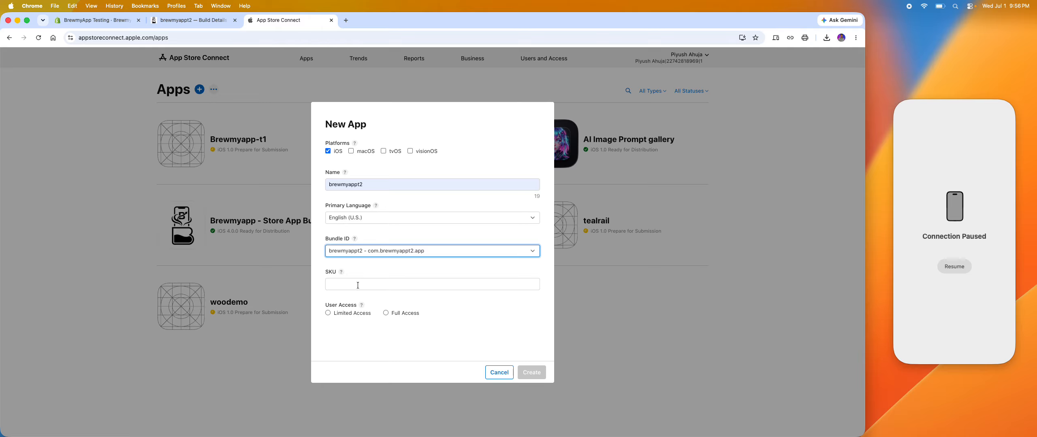
# Enter brewmyappt2 as the SKU, grant Full Access, and create the app.
pyautogui.click(358, 285)
pyautogui.write('Br')
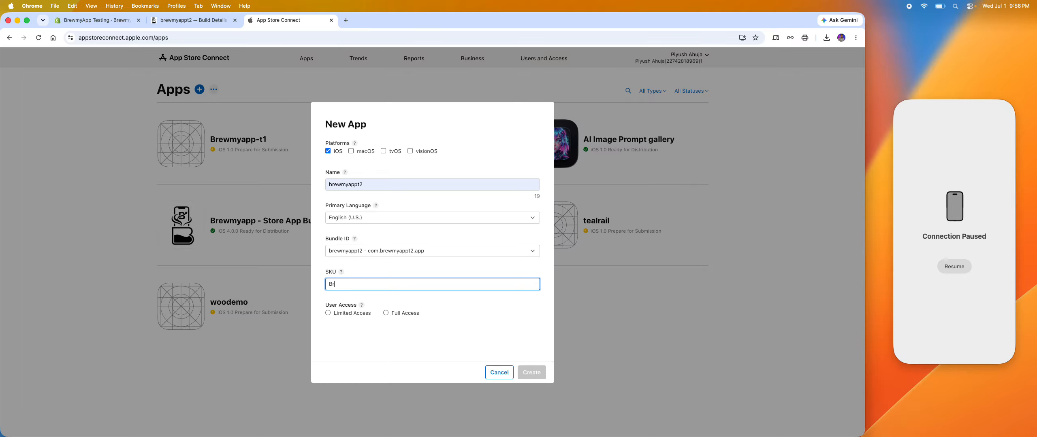
pyautogui.write('ewmyappt2')
pyautogui.press('BackSpace')
pyautogui.write('b')
pyautogui.click(386, 313)
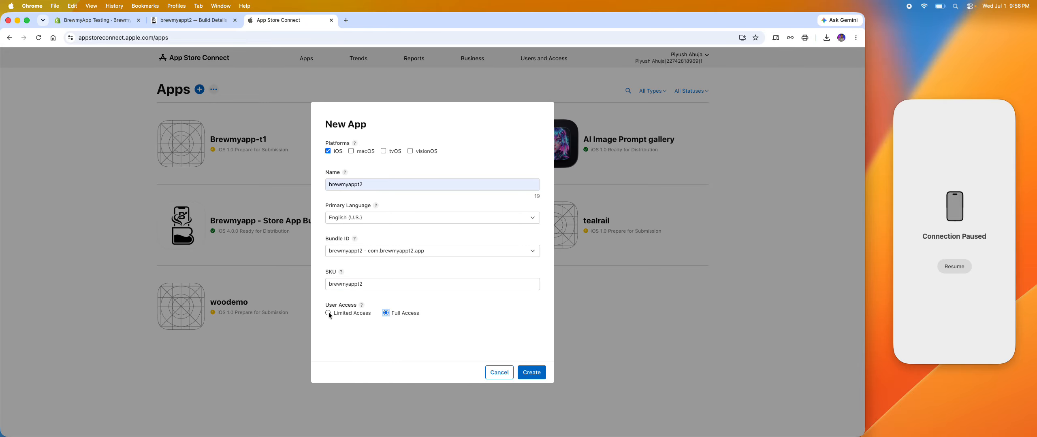
pyautogui.click(535, 377)
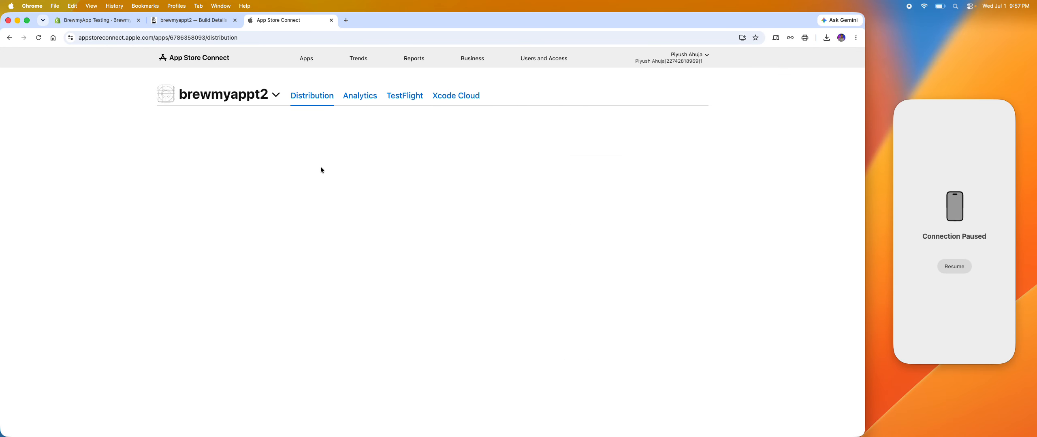
# Open the App Store Connect API integrations page linked in BrewmyApp's instructions and copy the Issuer ID.
pyautogui.click(202, 20)
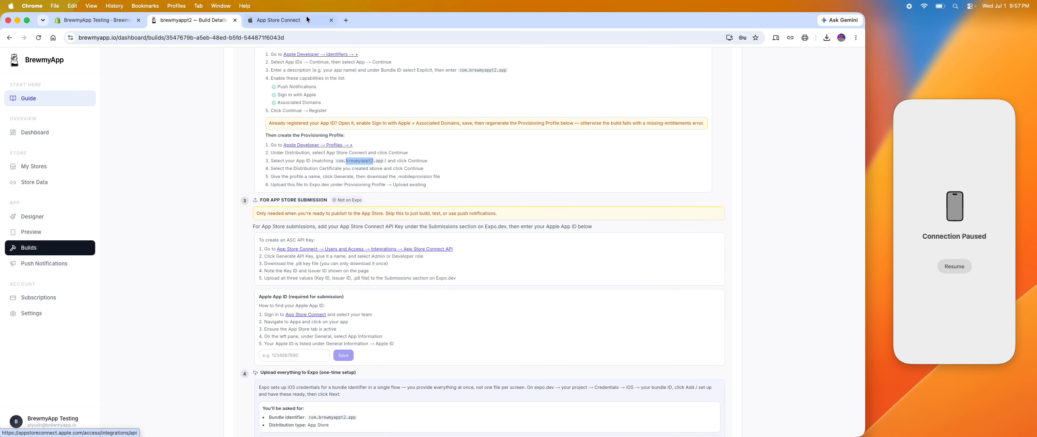
pyautogui.click(302, 23)
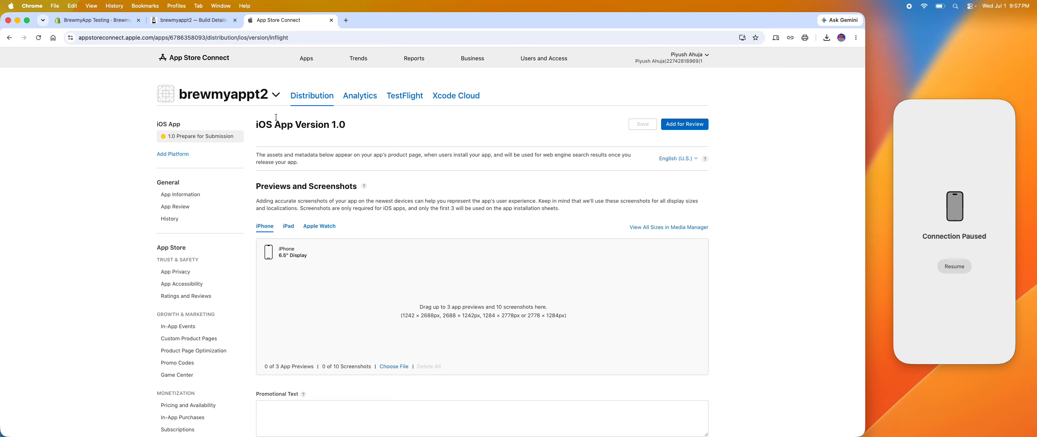
pyautogui.click(207, 20)
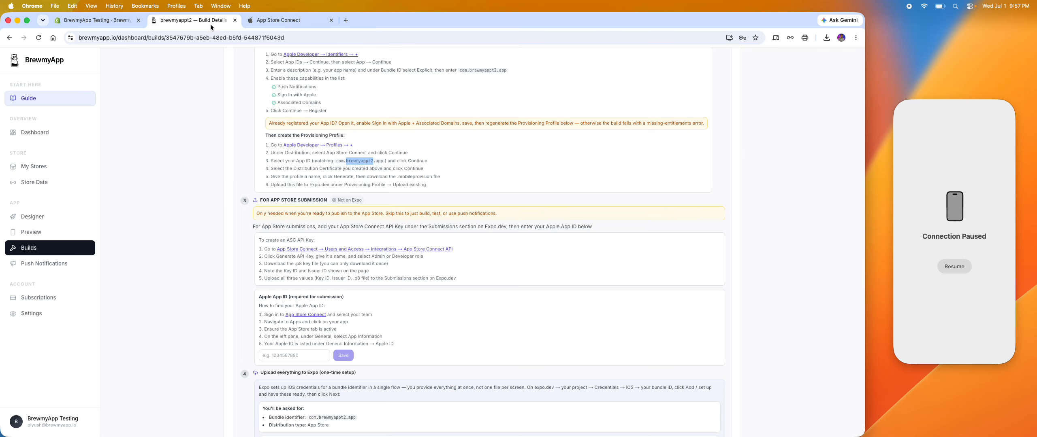
pyautogui.click(351, 249)
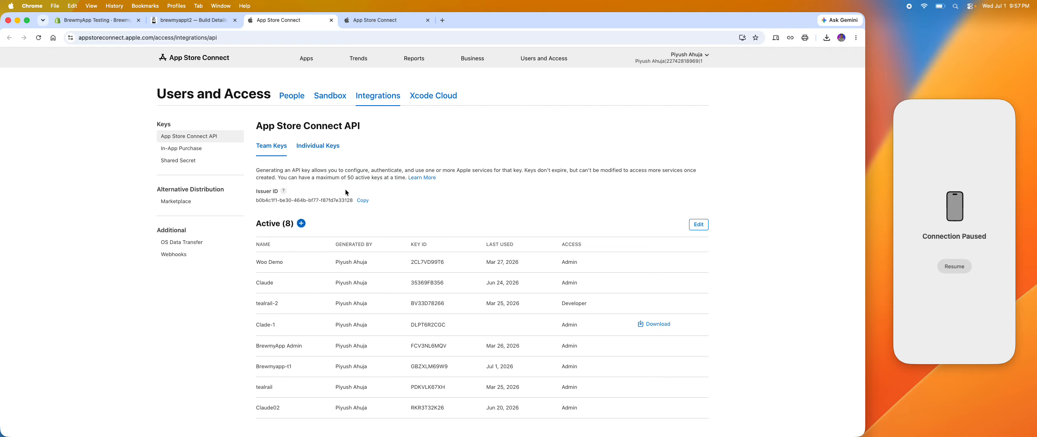
pyautogui.moveTo(254, 192); pyautogui.dragTo(355, 202)
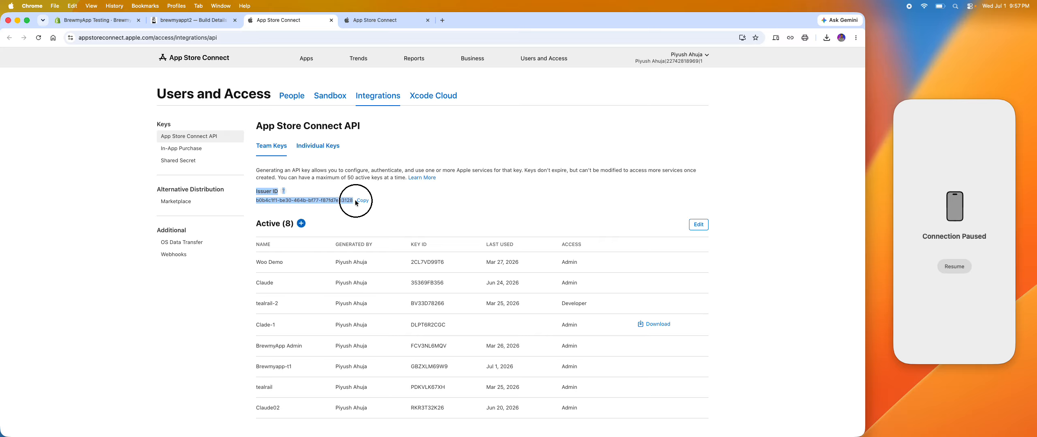
pyautogui.press('super+c')
pyautogui.press('super+Tab')
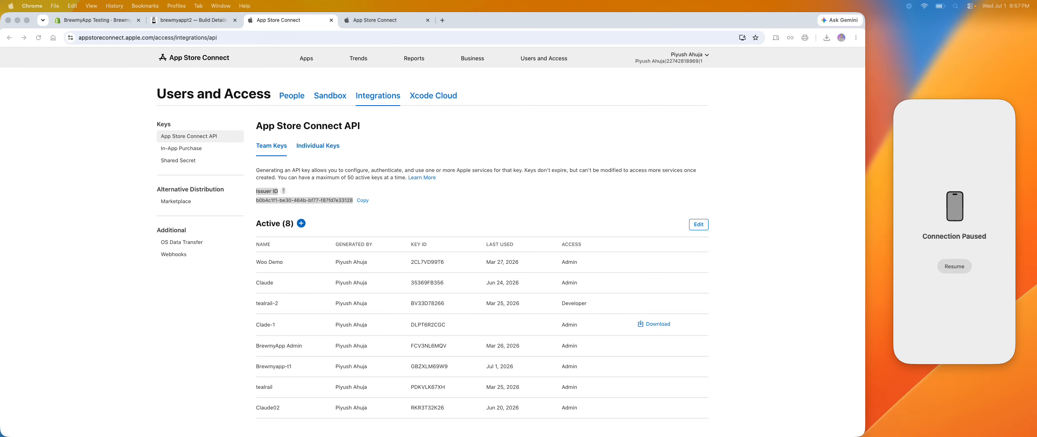
pyautogui.press('super+Tab')
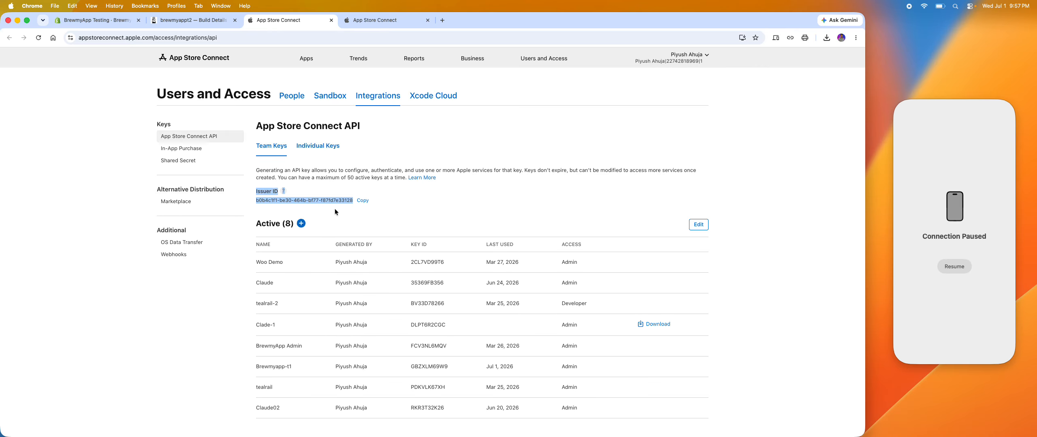
# Generate a team API key named brewmyappt2 with Admin access.
pyautogui.click(301, 224)
pyautogui.click(369, 222)
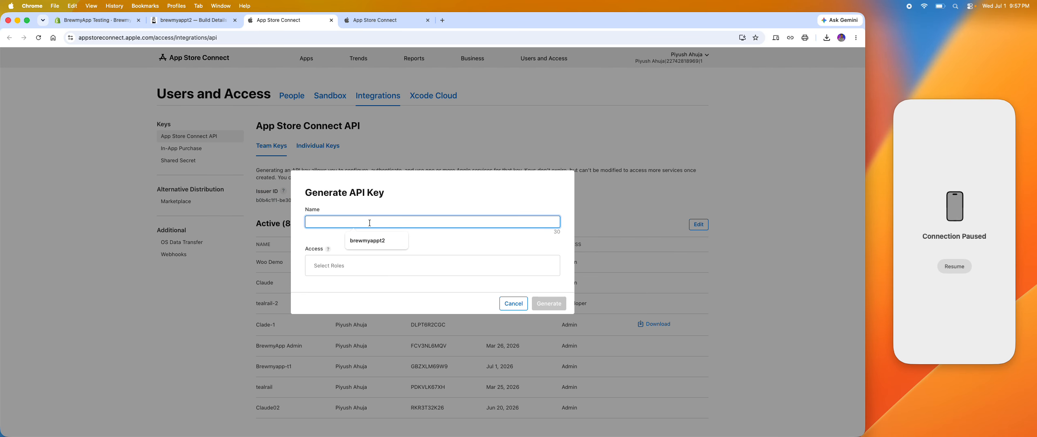
pyautogui.click(368, 240)
pyautogui.click(360, 265)
pyautogui.click(394, 292)
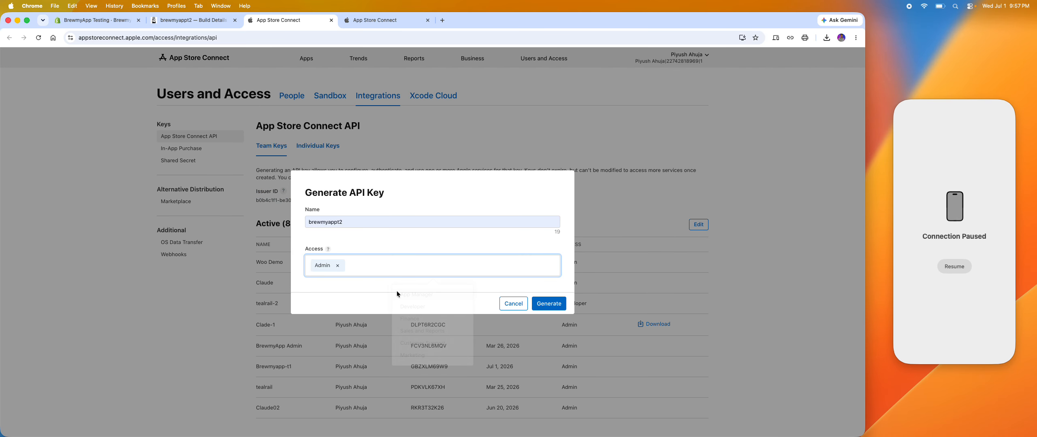
pyautogui.click(546, 303)
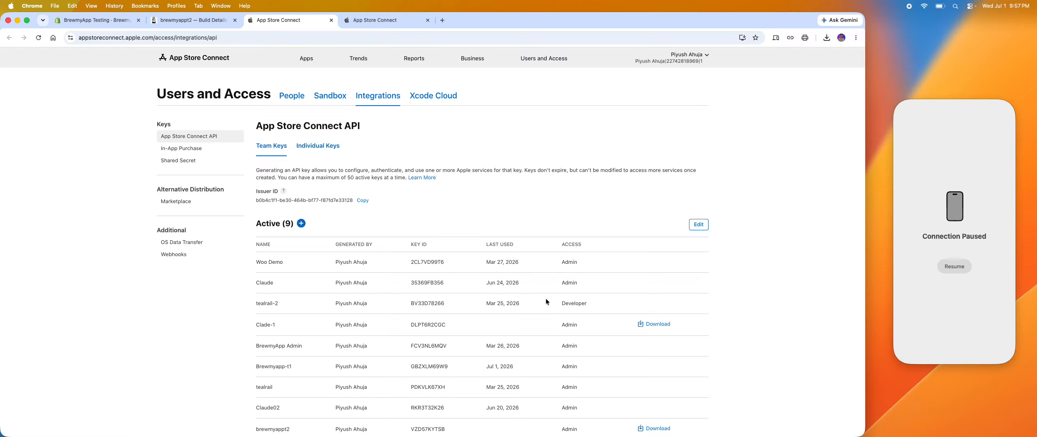
# Download the brewmyappt2 API key file into a new folder named APPLE API inside the Brewmyappt2 folder.
pyautogui.scroll(-5, 546, 299)
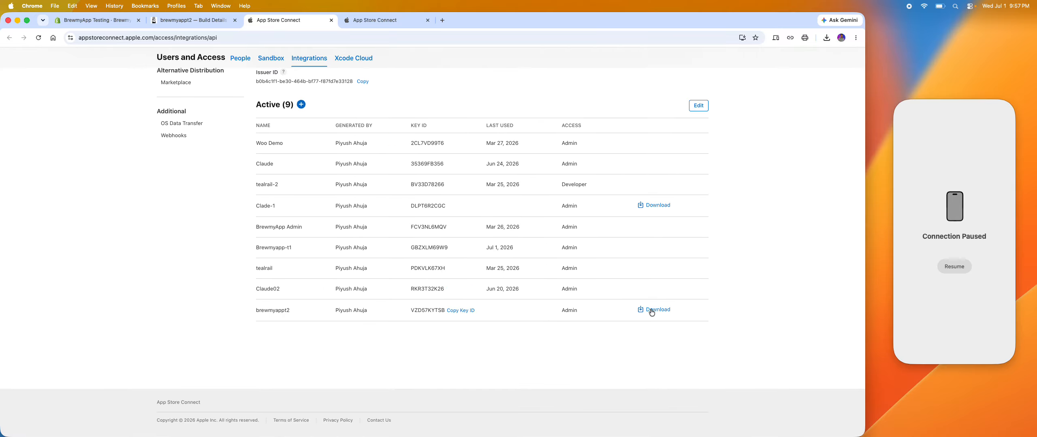
pyautogui.click(651, 312)
pyautogui.click(561, 273)
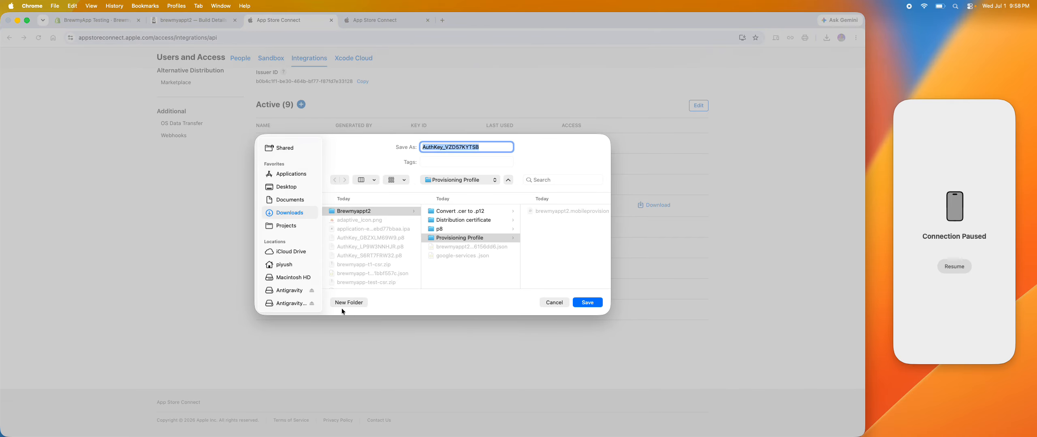
pyautogui.click(348, 211)
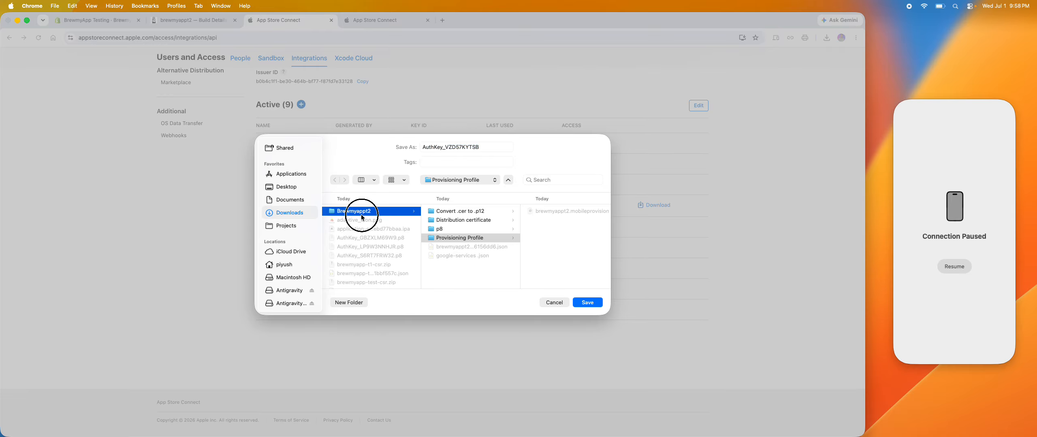
pyautogui.click(349, 303)
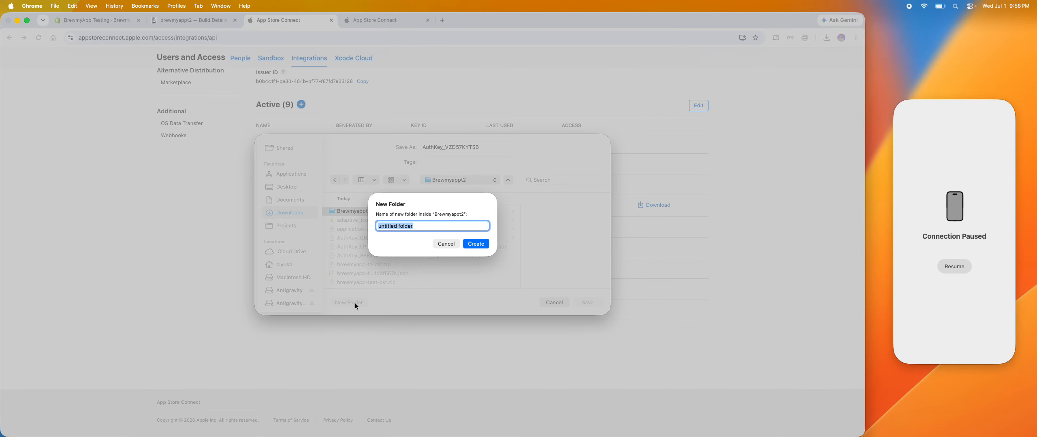
pyautogui.write('APPLE API')
pyautogui.click(476, 244)
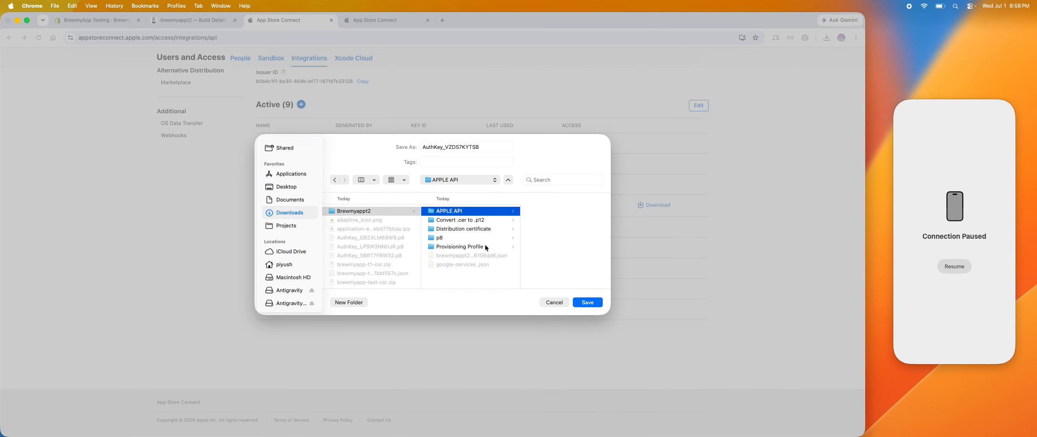
pyautogui.click(590, 303)
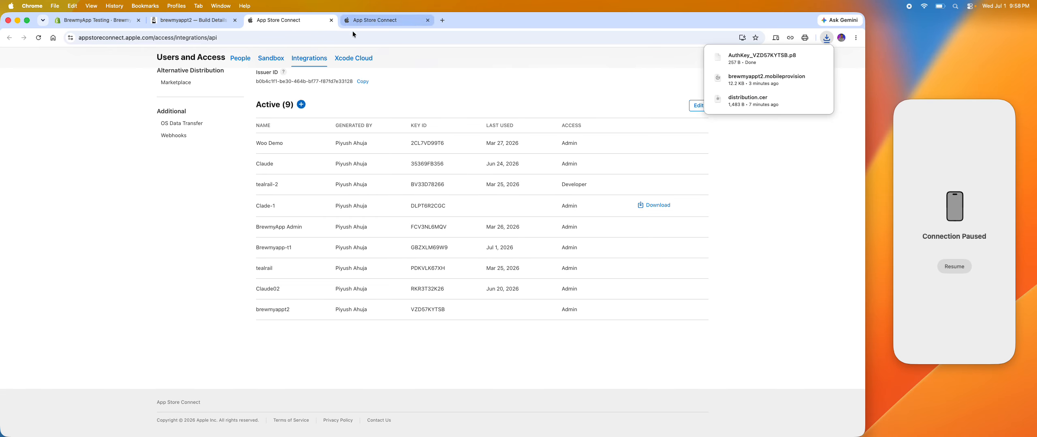
# Review the instructions for finding the Apple App ID in BrewmyApp's App Store submission section.
pyautogui.click(197, 20)
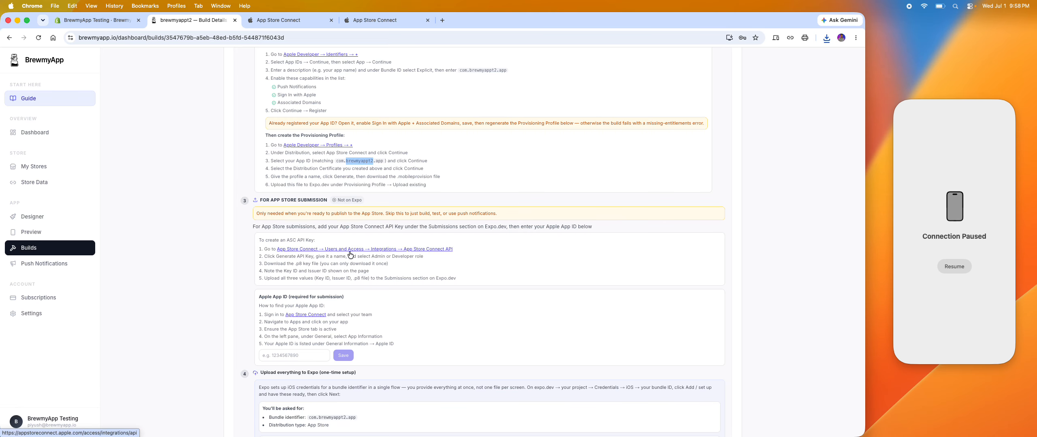
pyautogui.scroll(-2, 351, 255)
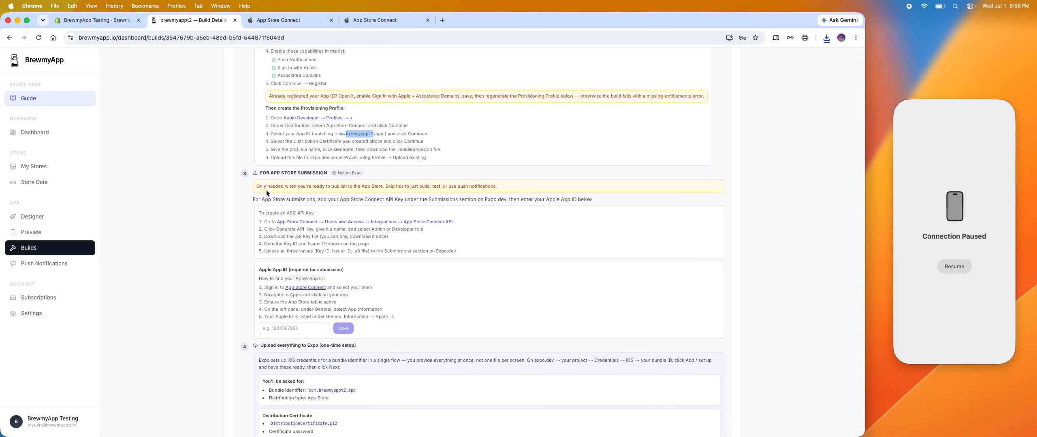
pyautogui.scroll(-2, 302, 282)
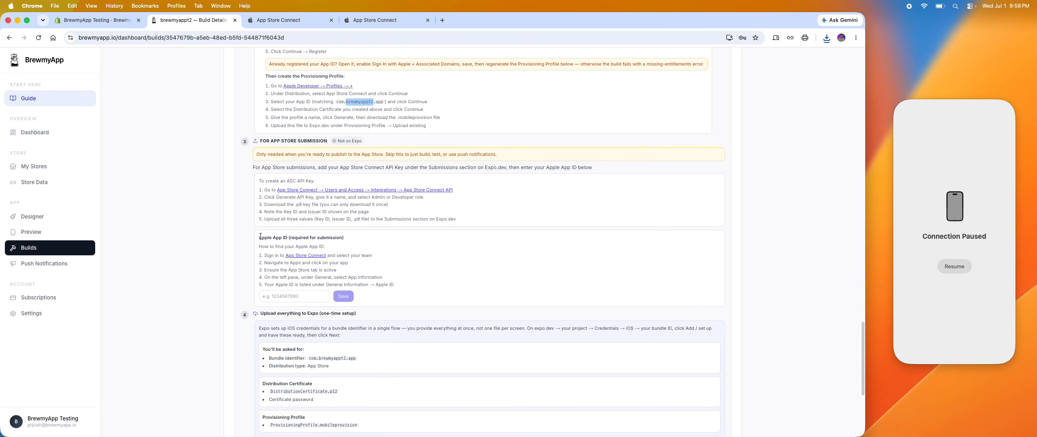
pyautogui.moveTo(259, 236); pyautogui.dragTo(392, 284)
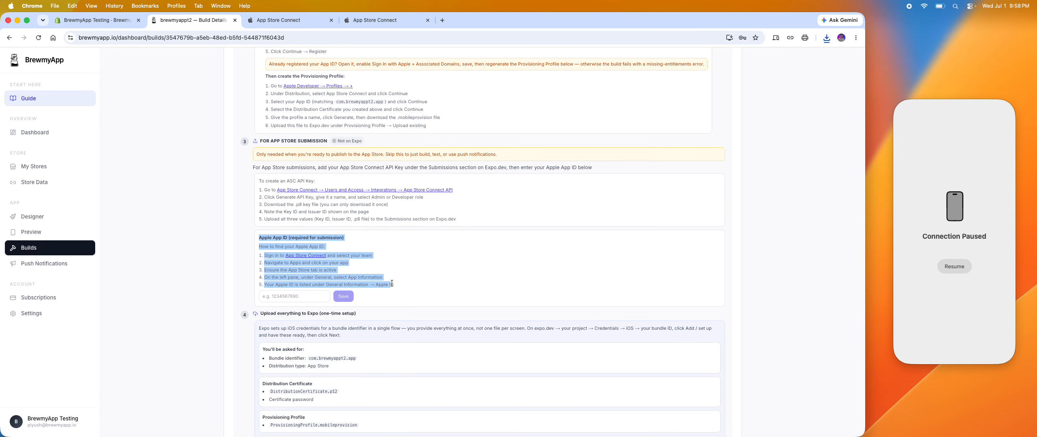
pyautogui.click(391, 284)
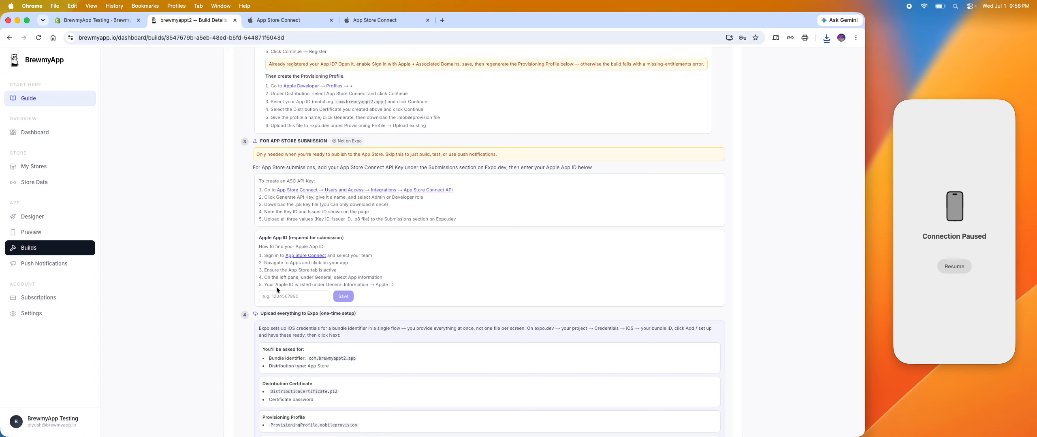
pyautogui.moveTo(272, 286); pyautogui.dragTo(309, 285)
# Open the App Information page of the brewmyappt2 app in App Store Connect and copy its Apple ID.
pyautogui.click(278, 19)
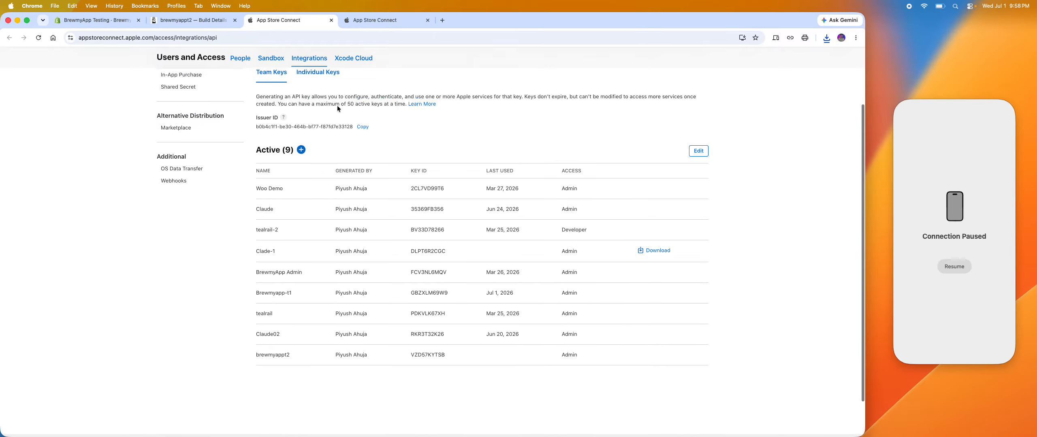
pyautogui.click(309, 60)
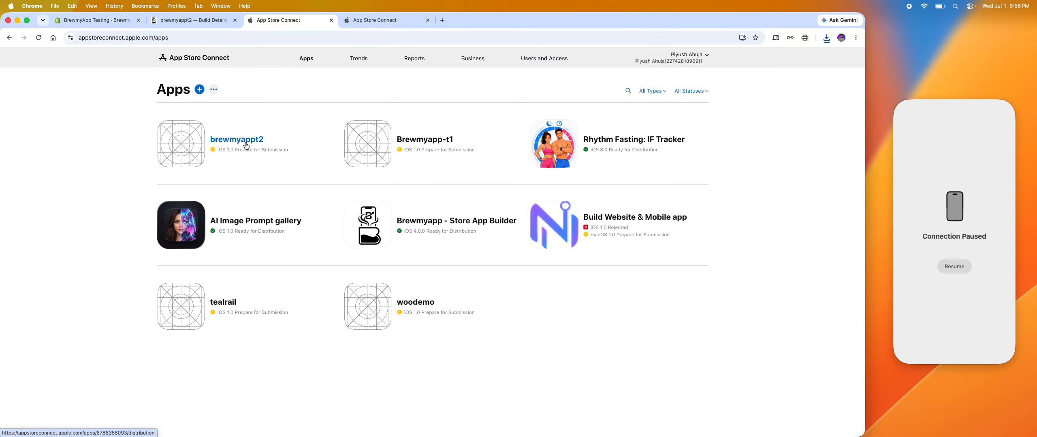
pyautogui.click(246, 145)
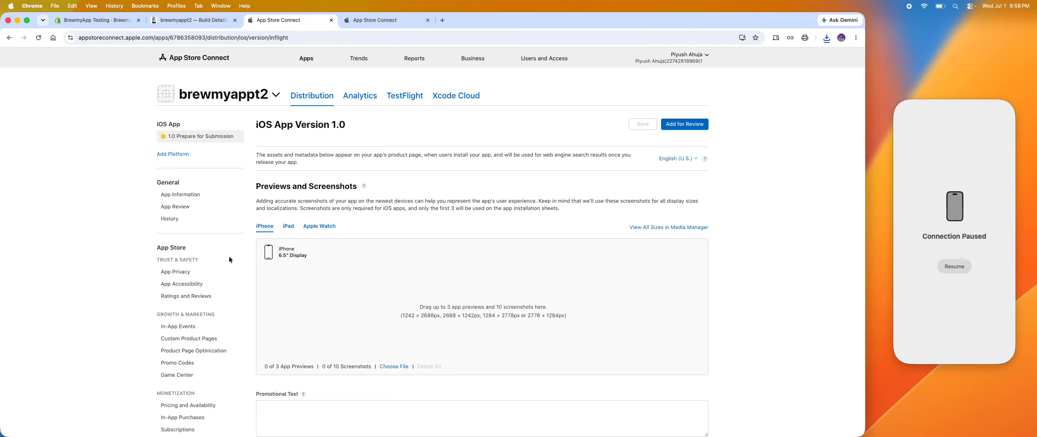
pyautogui.scroll(-3, 205, 225)
pyautogui.scroll(3, 203, 231)
pyautogui.click(182, 194)
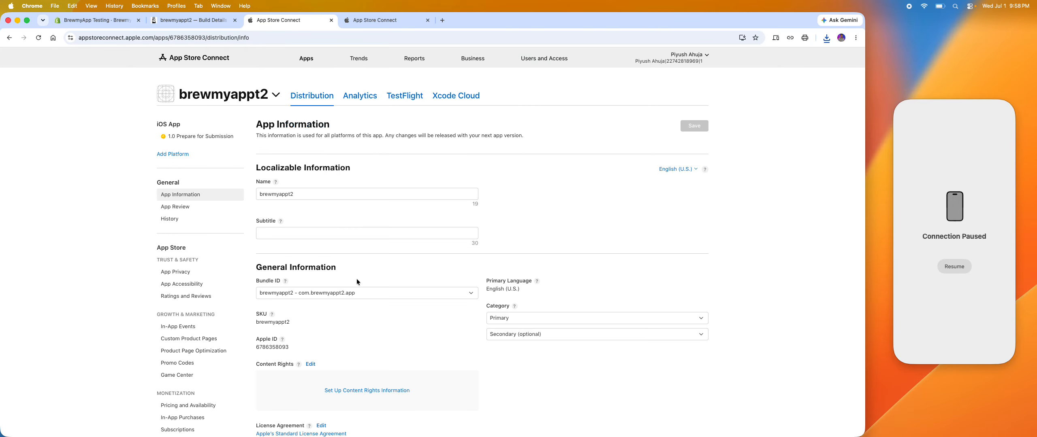
pyautogui.scroll(-1, 357, 280)
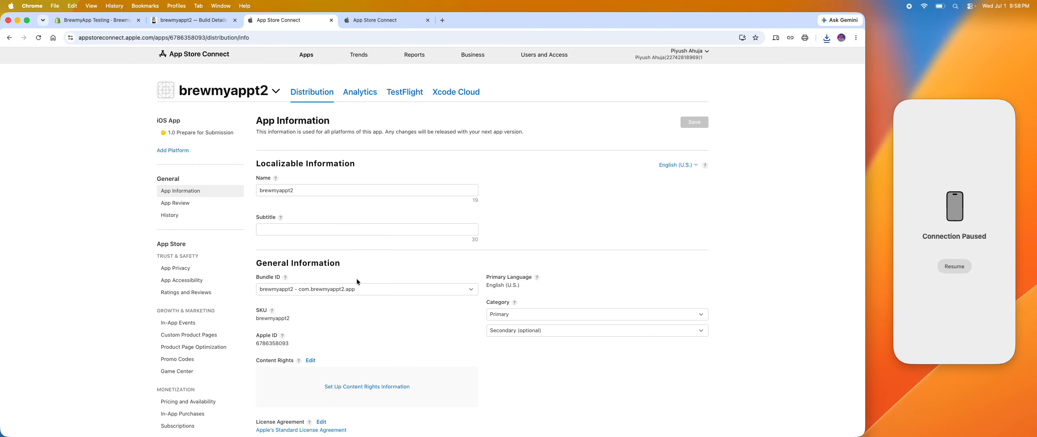
pyautogui.doubleClick(282, 334)
pyautogui.press('super+c')
# Paste the copied Apple ID into BrewmyApp's Apple App ID field and save it.
pyautogui.click(211, 30)
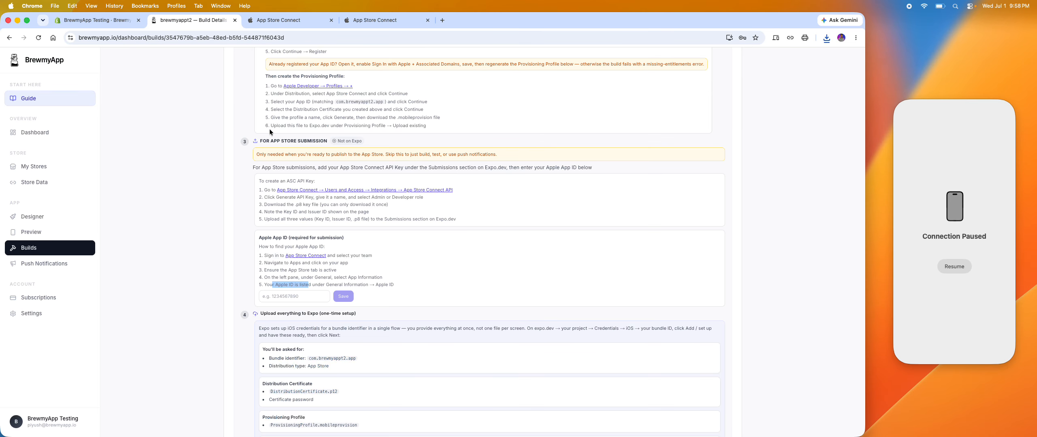
pyautogui.click(306, 296)
pyautogui.press('super+v')
pyautogui.click(342, 300)
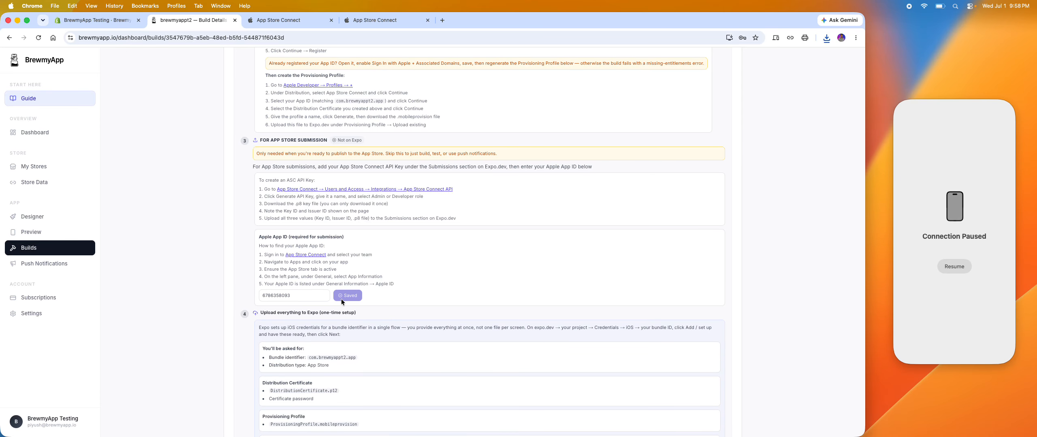
# Check BrewmyApp's list of items to upload to Expo, close both App Store Connect pages, and open the Expo account page.
pyautogui.scroll(-5, 341, 298)
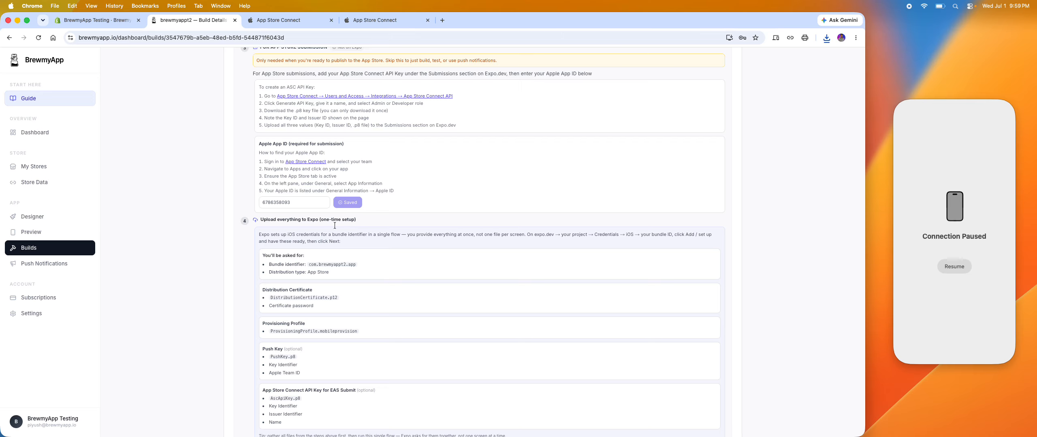
pyautogui.scroll(-2, 359, 266)
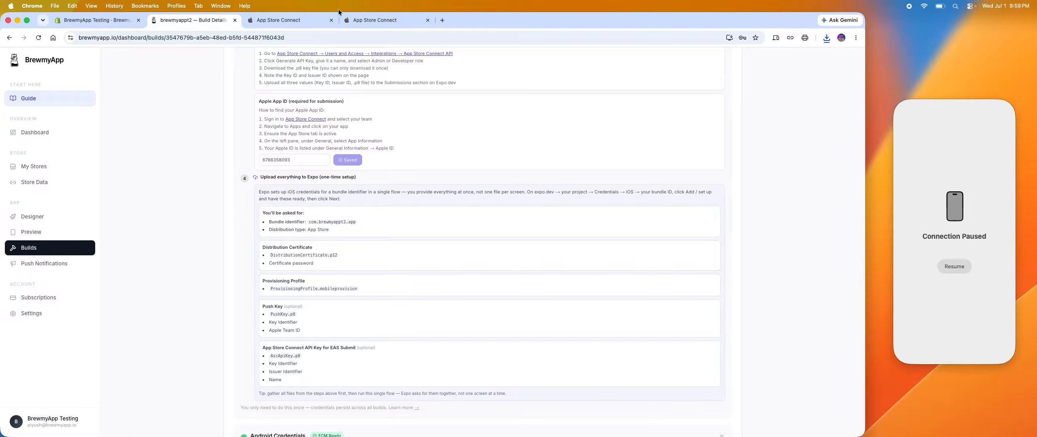
pyautogui.click(332, 20)
pyautogui.click(331, 20)
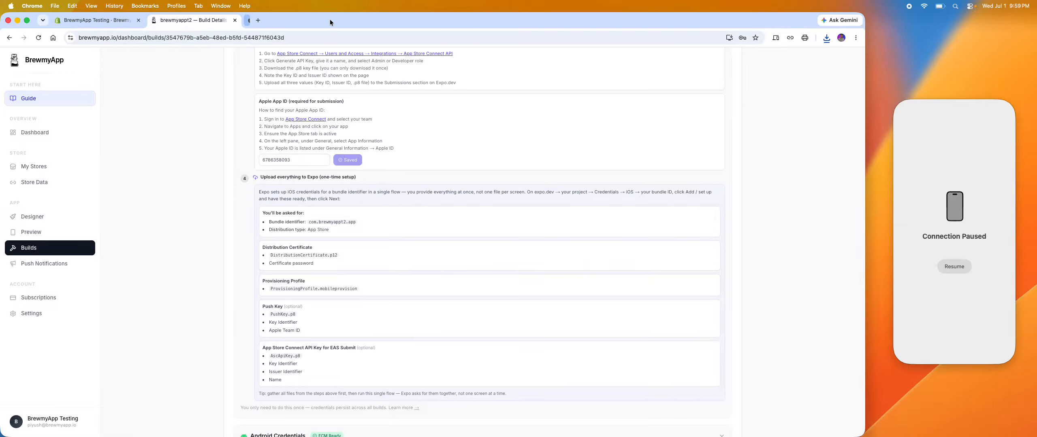
pyautogui.click(251, 20)
pyautogui.write('e')
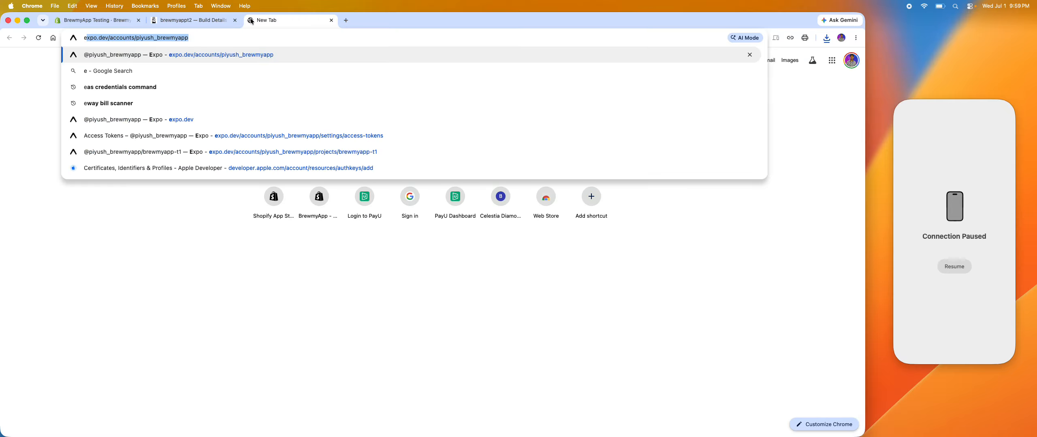
pyautogui.press('Return')
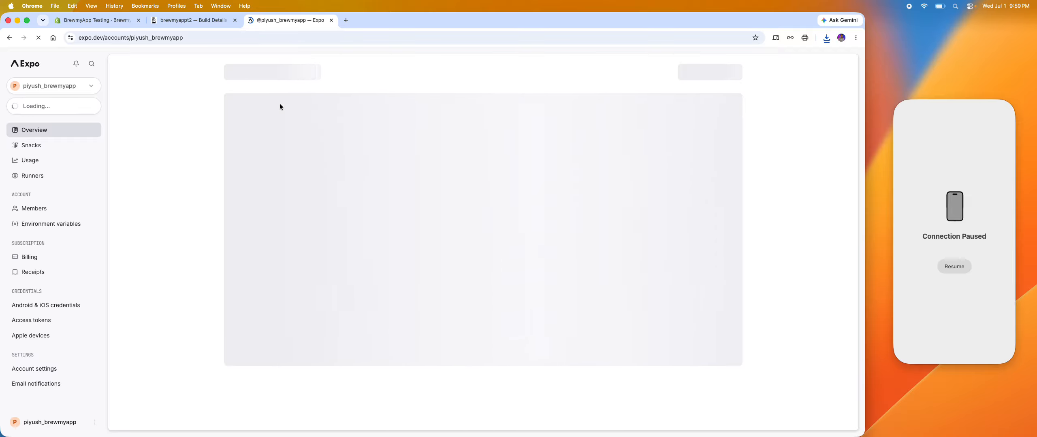
# Open the brewmyappt2 project's credentials in Expo and start the iOS credentials setup up to the bundle identifier stage.
pyautogui.click(72, 108)
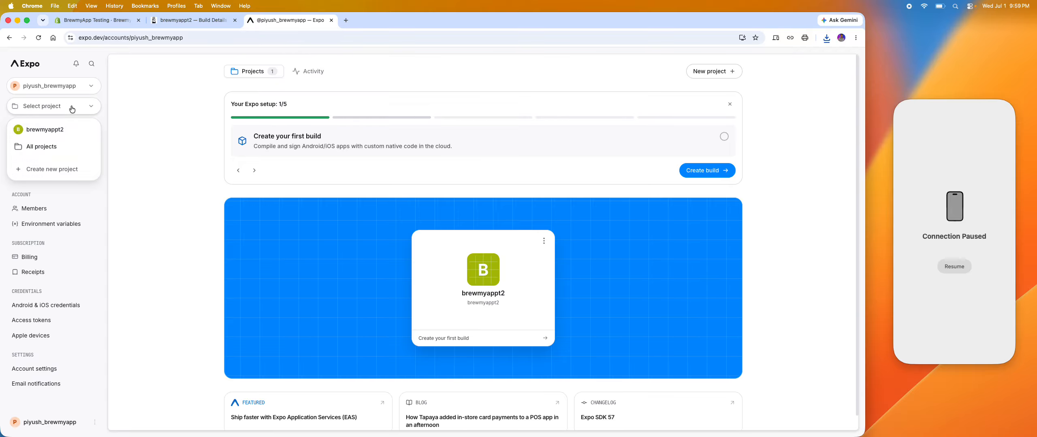
pyautogui.click(63, 130)
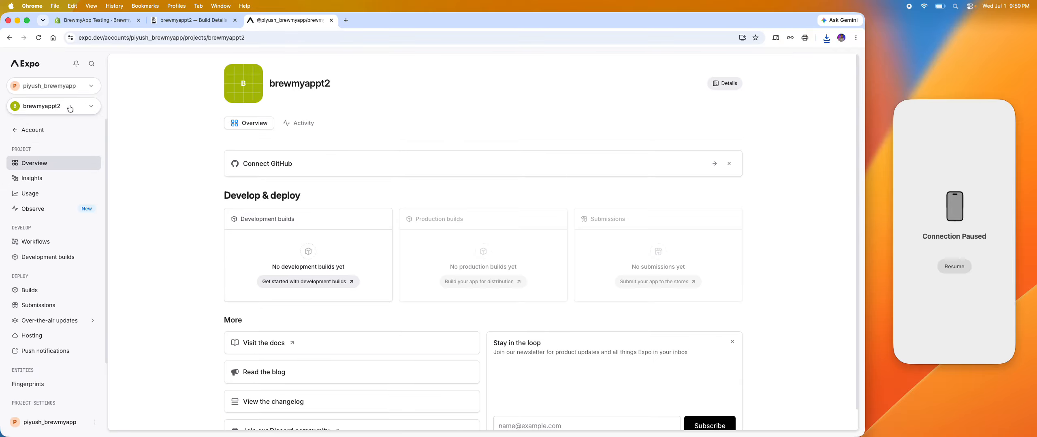
pyautogui.scroll(-3, 65, 237)
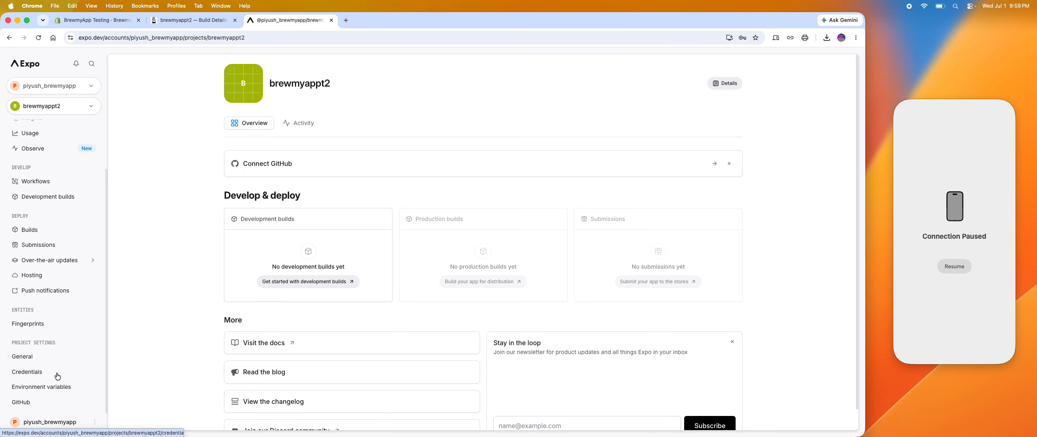
pyautogui.click(56, 376)
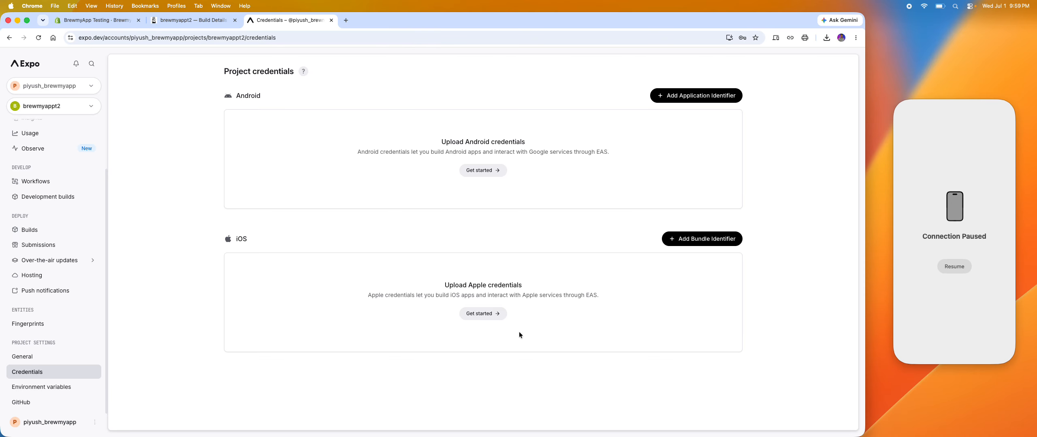
pyautogui.click(491, 315)
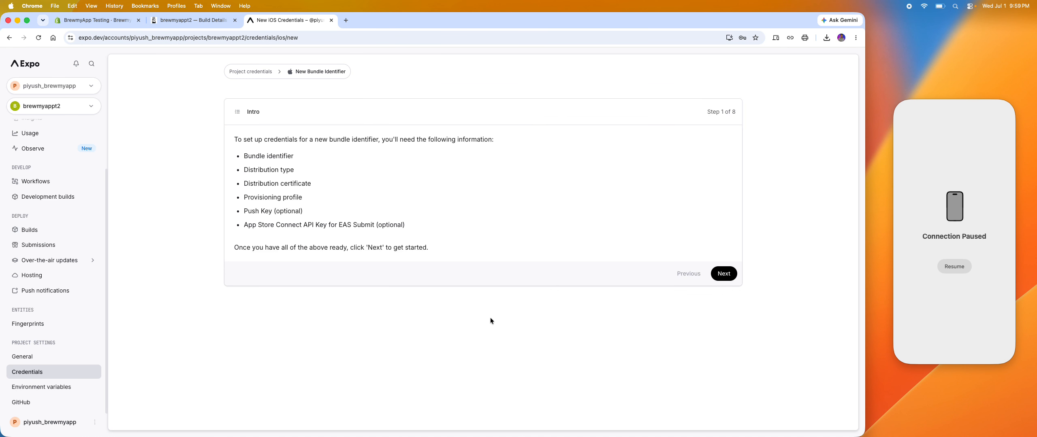
pyautogui.click(724, 272)
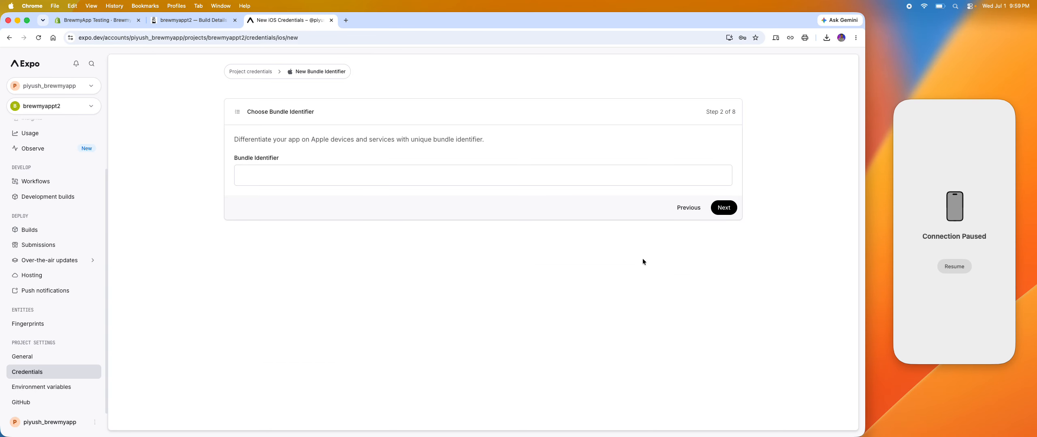
# Enter com.brewmyappt2.app, copied from BrewmyApp, as the bundle identifier and accept App Store as the distribution type.
pyautogui.click(260, 176)
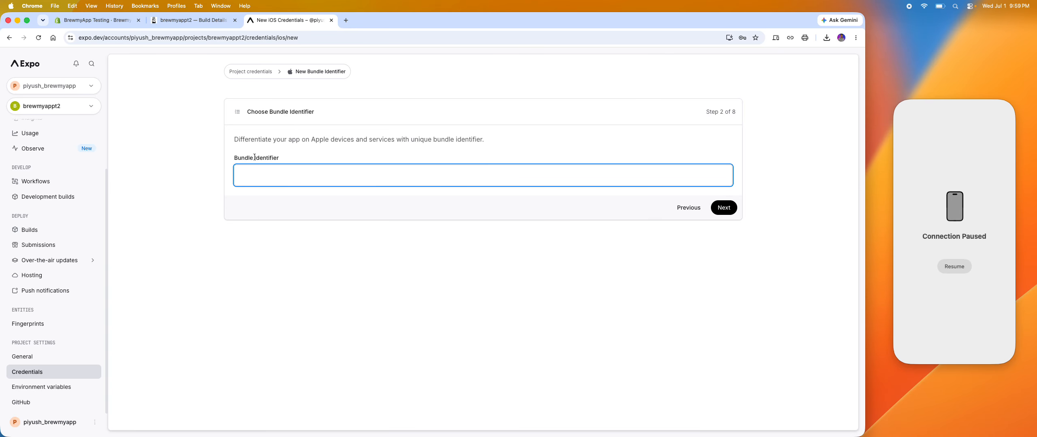
pyautogui.click(198, 20)
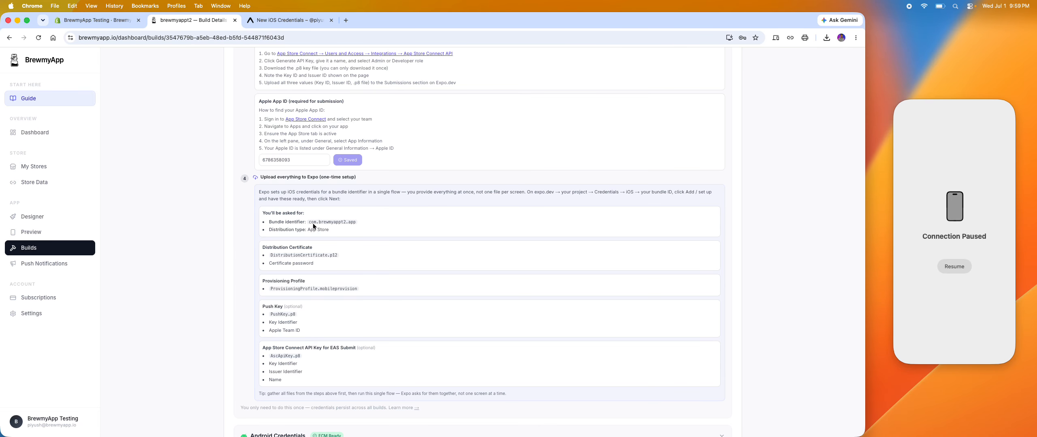
pyautogui.moveTo(310, 222)
pyautogui.mouseDown()
pyautogui.moveTo(360, 223)
pyautogui.moveTo(310, 222)
pyautogui.mouseUp()
pyautogui.press('super+c')
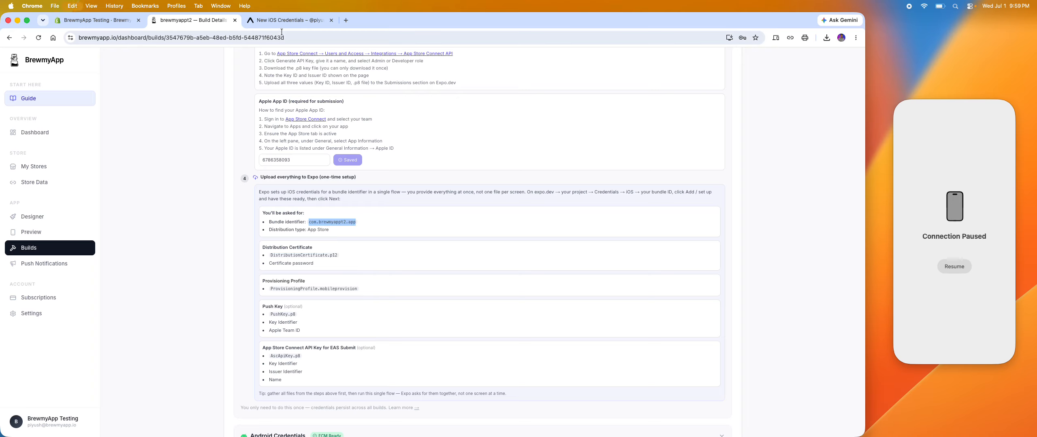
pyautogui.hotkey('ctrl', 'Tab')
pyautogui.press('super+v')
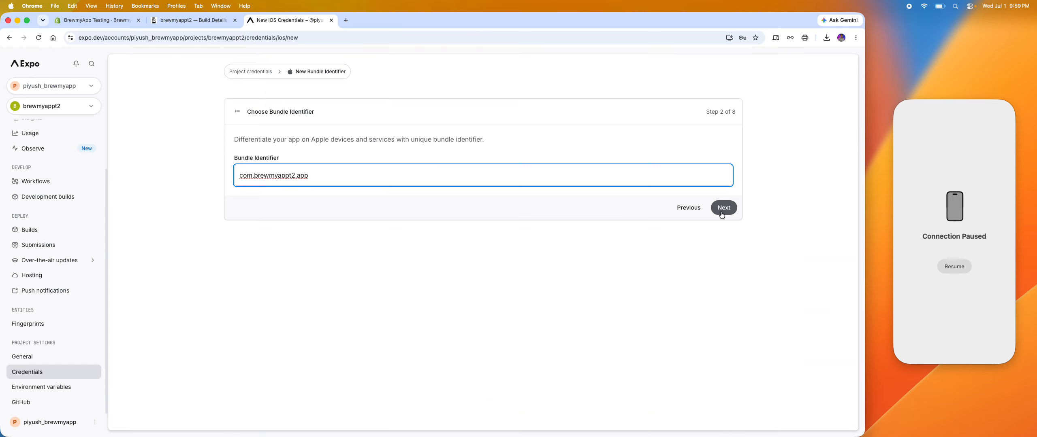
pyautogui.click(723, 208)
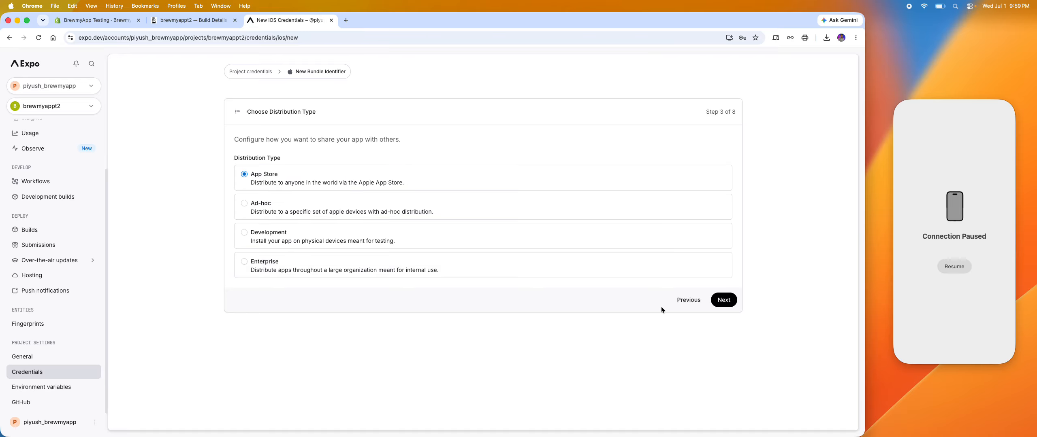
pyautogui.click(724, 304)
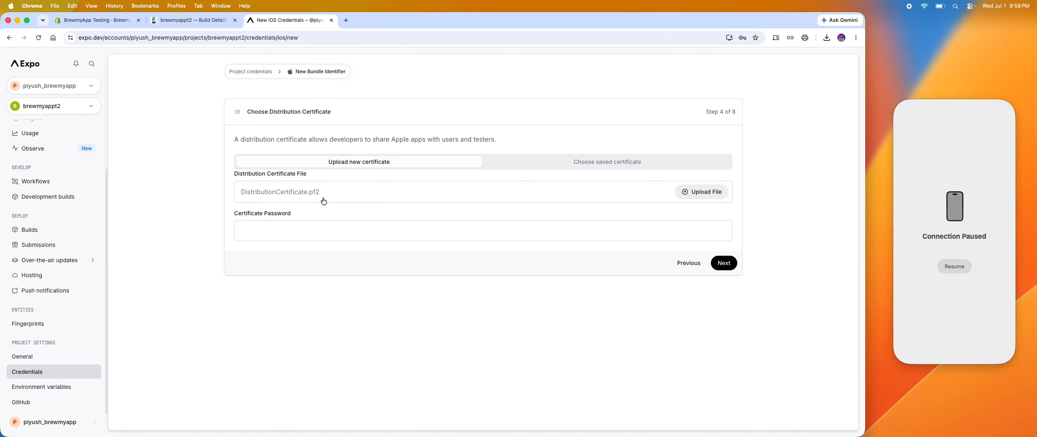
# Upload distribution.p12 from the Convert .cer to .p12 folder inside Brewmyappt2 as the distribution certificate file.
pyautogui.click(282, 201)
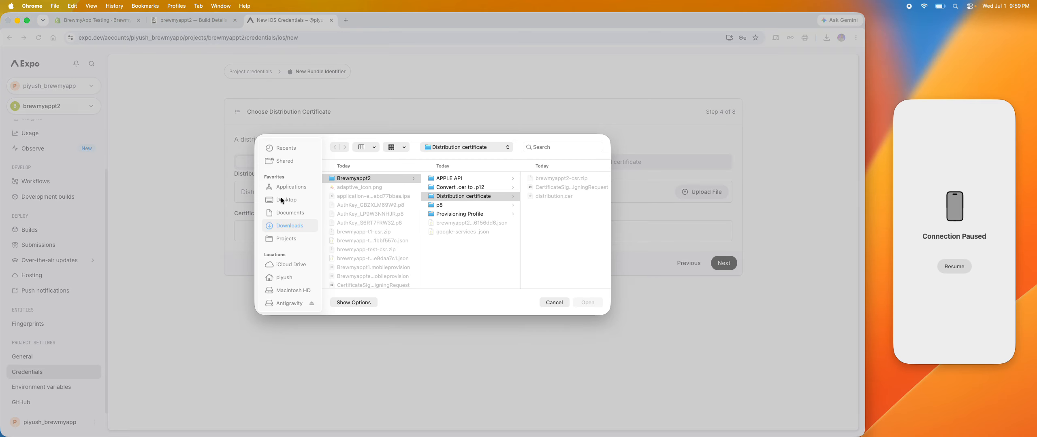
pyautogui.click(551, 195)
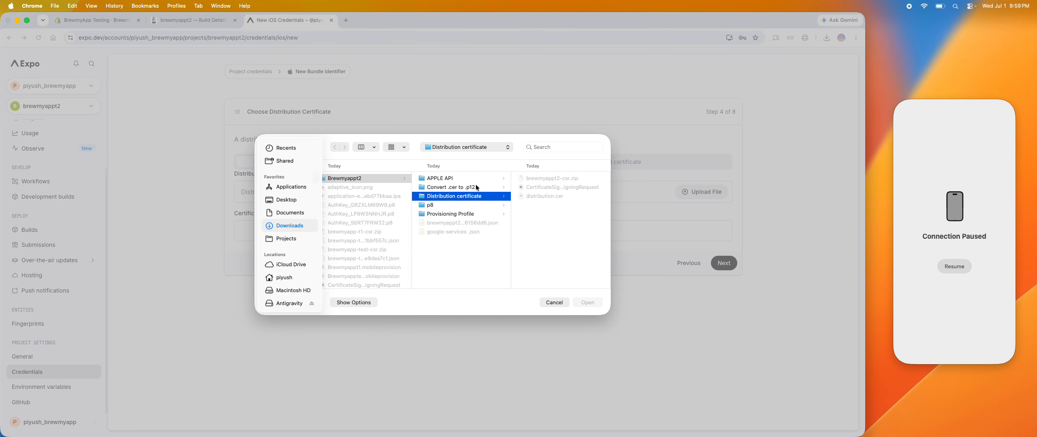
pyautogui.click(473, 204)
pyautogui.click(475, 214)
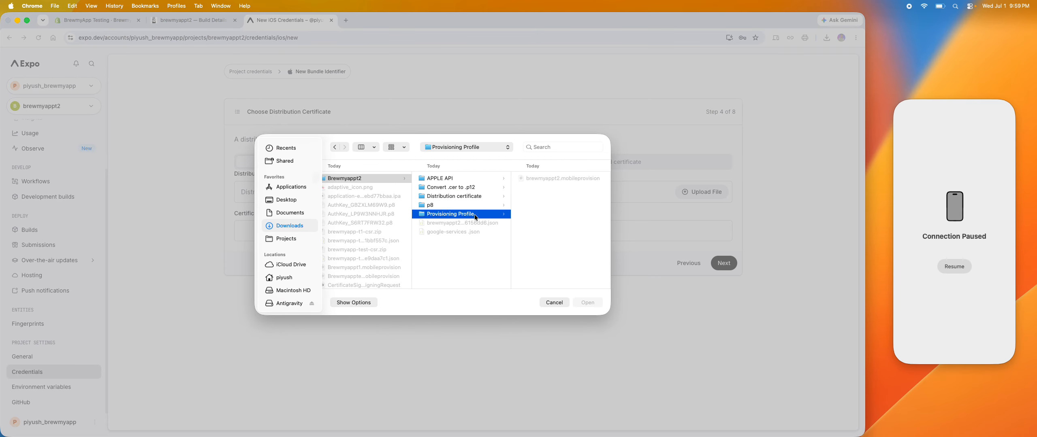
pyautogui.click(476, 196)
pyautogui.click(475, 187)
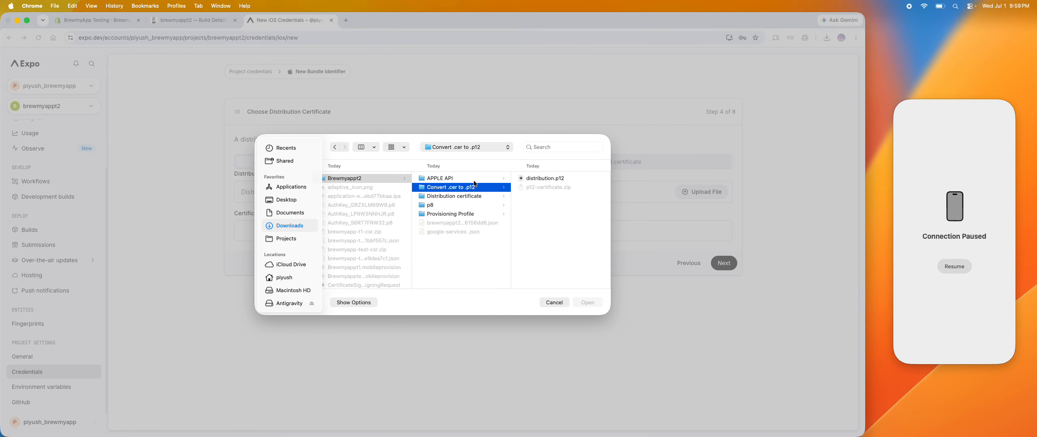
pyautogui.click(472, 178)
pyautogui.click(473, 188)
pyautogui.click(537, 178)
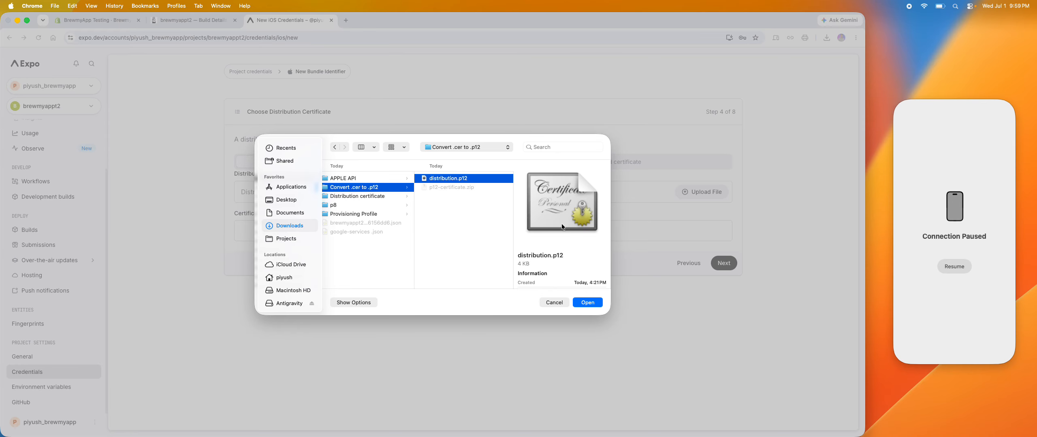
pyautogui.click(587, 303)
# Enter the certificate password for the uploaded distribution certificate and continue to the provisioning profile stage.
pyautogui.click(420, 236)
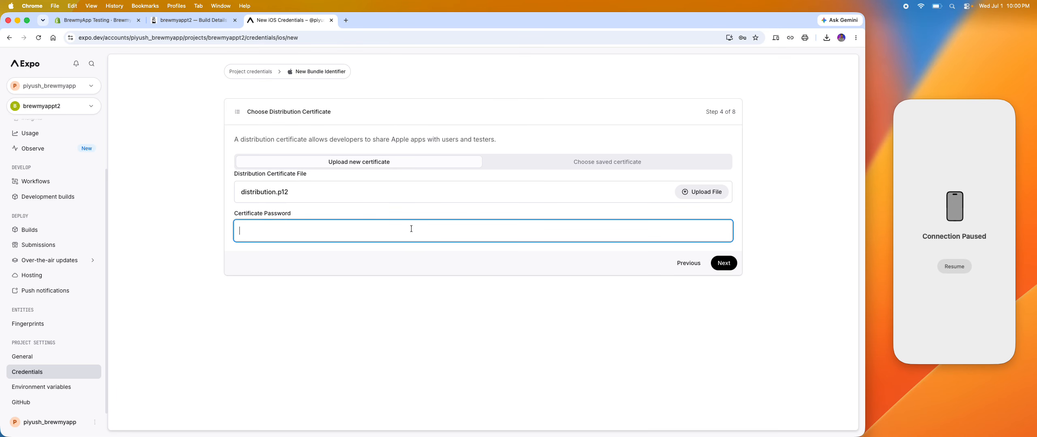
pyautogui.write('1234')
pyautogui.click(569, 295)
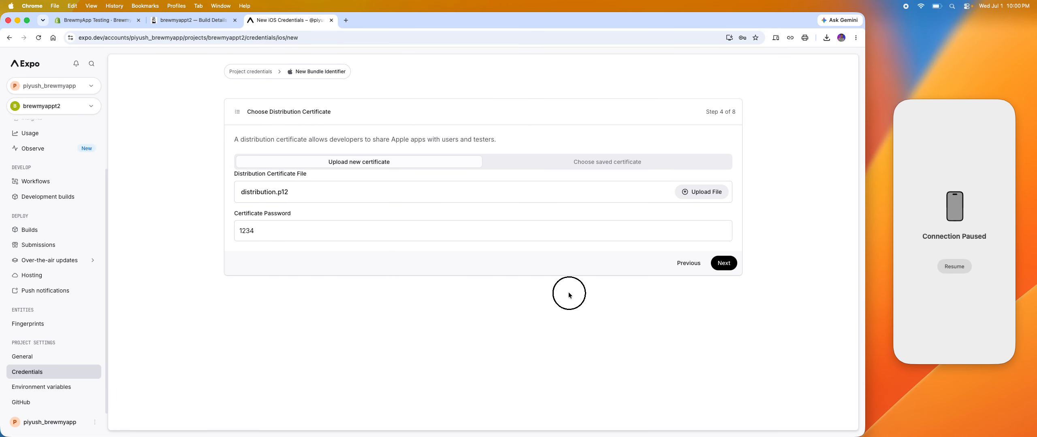
pyautogui.click(724, 264)
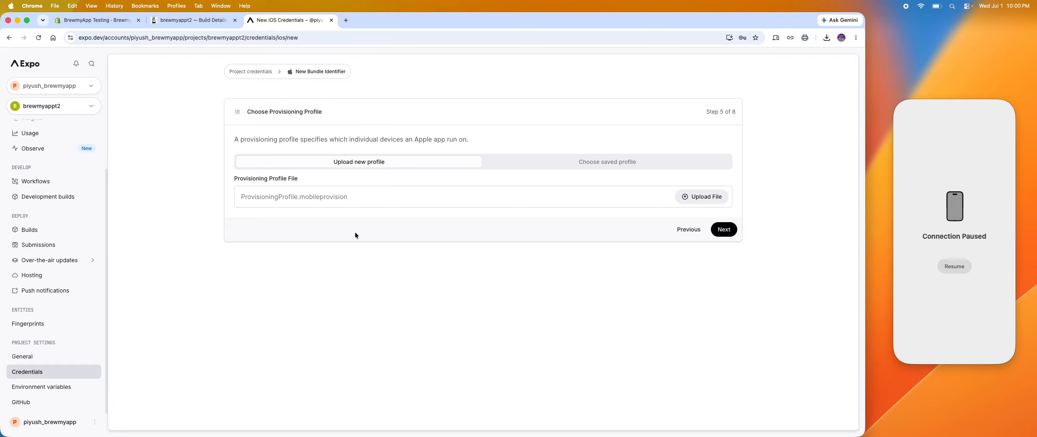
# Upload brewmyappt2.mobileprovision from the Provisioning Profile folder as the provisioning profile and continue to the push key stage.
pyautogui.click(297, 199)
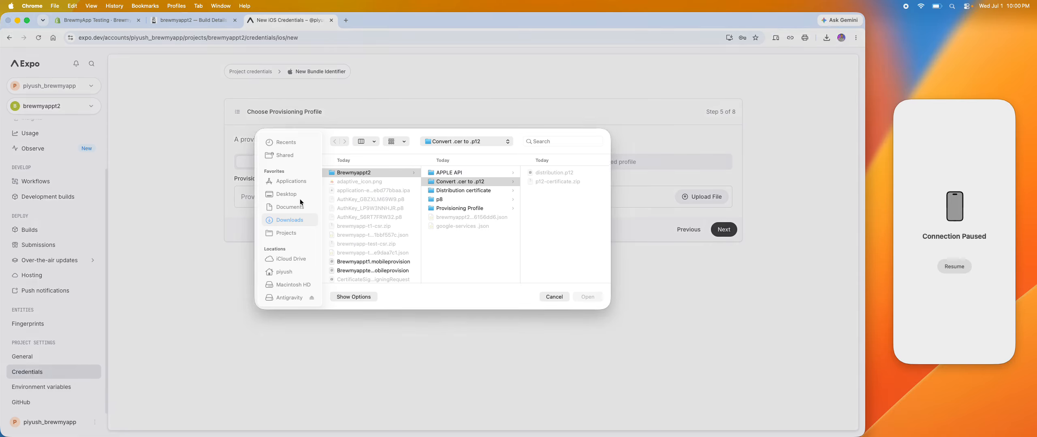
pyautogui.click(482, 214)
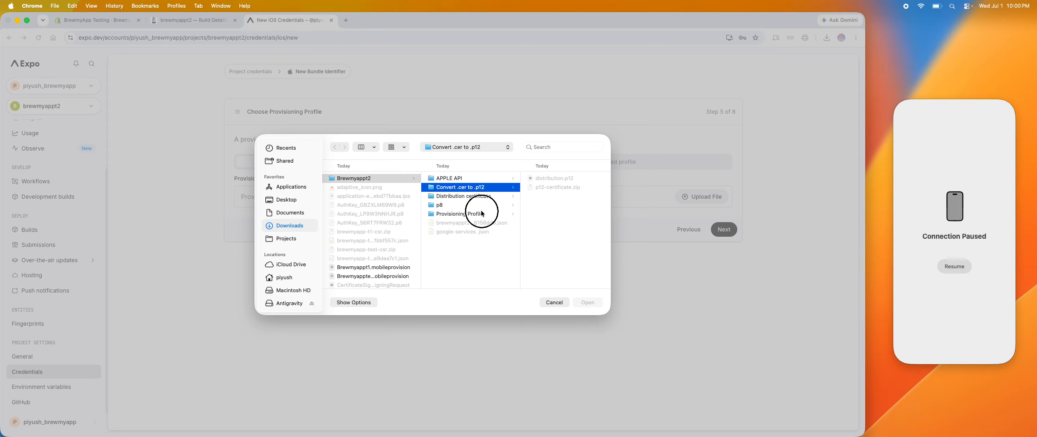
pyautogui.click(543, 178)
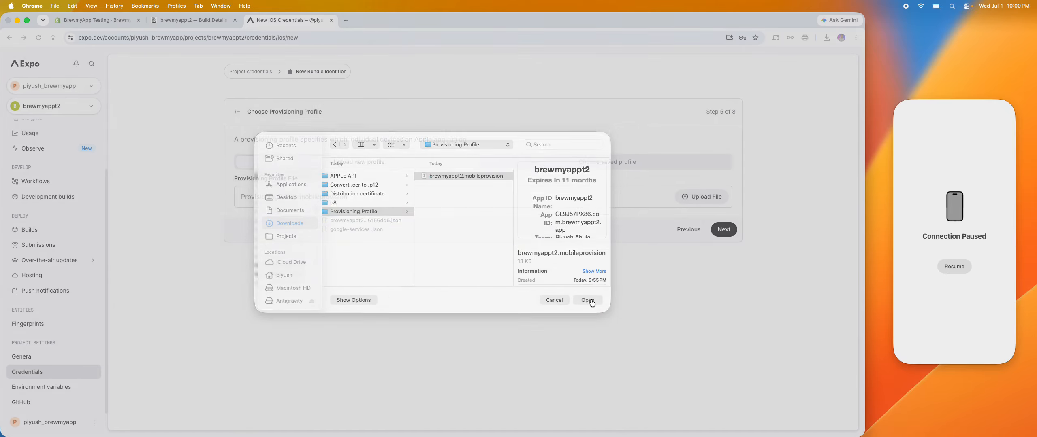
pyautogui.click(589, 302)
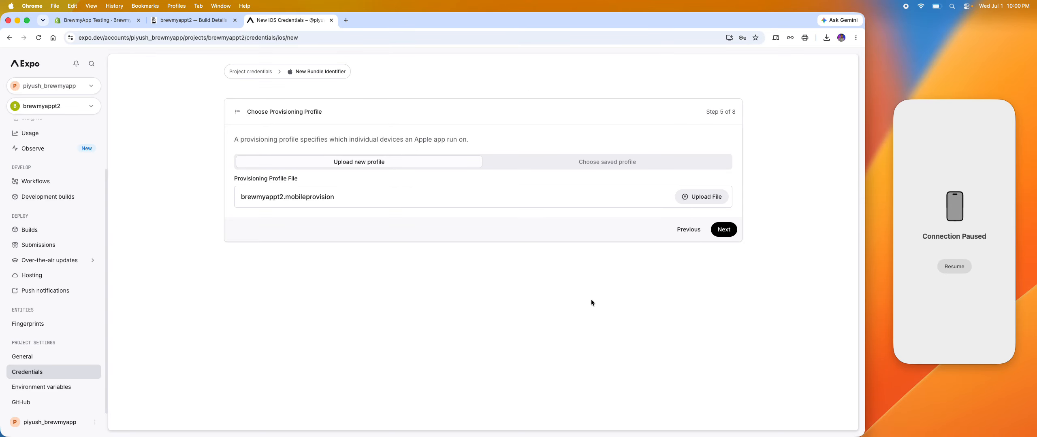
pyautogui.click(728, 234)
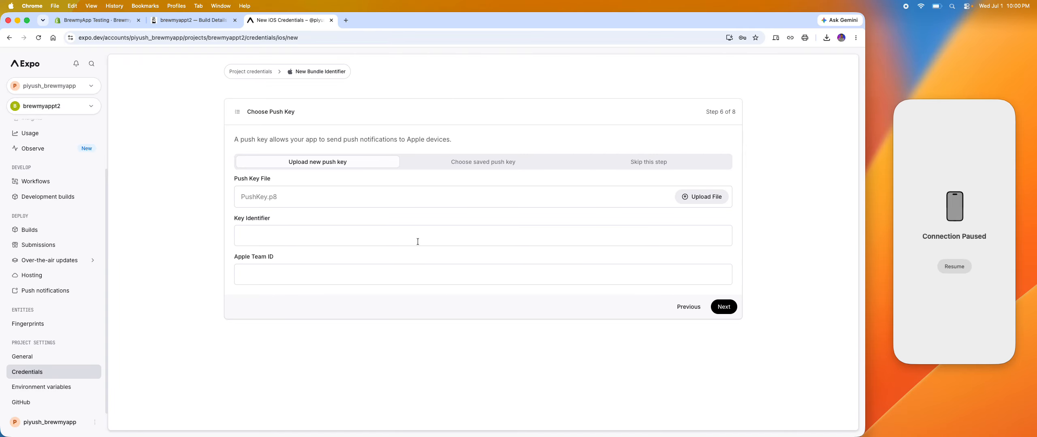
# Upload the AuthKey .p8 file from the p8 folder as the push key and fill in its key identifier.
pyautogui.click(330, 198)
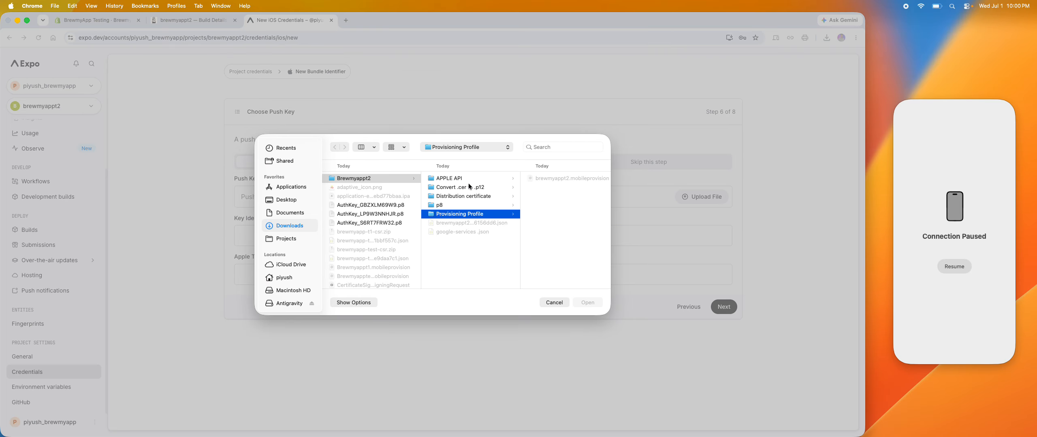
pyautogui.click(463, 204)
pyautogui.click(462, 178)
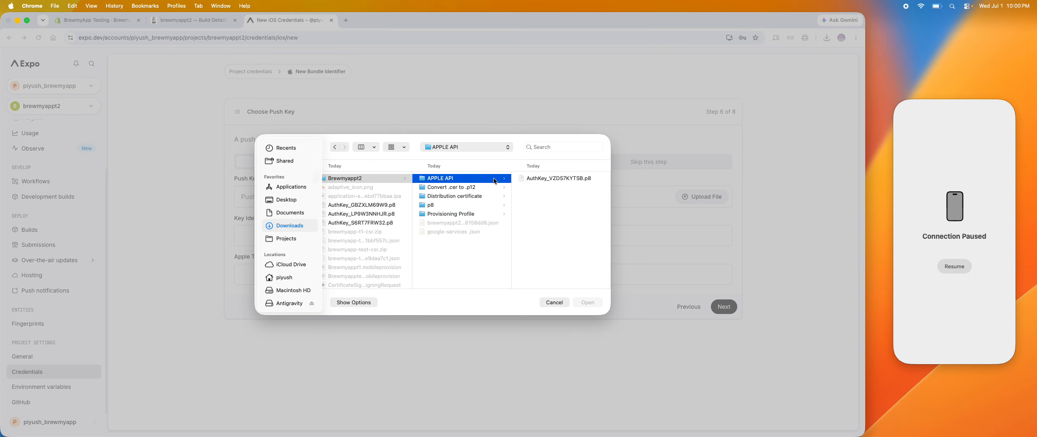
pyautogui.click(457, 210)
pyautogui.click(457, 206)
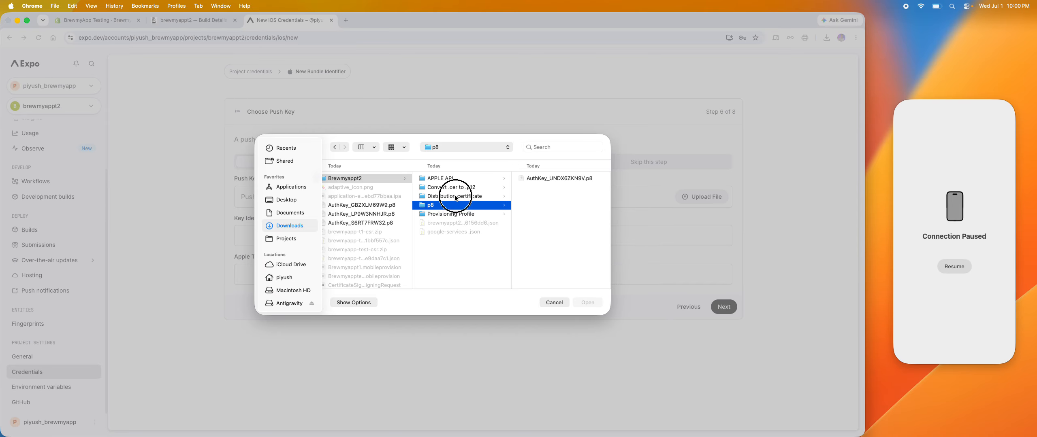
pyautogui.click(455, 197)
pyautogui.click(456, 204)
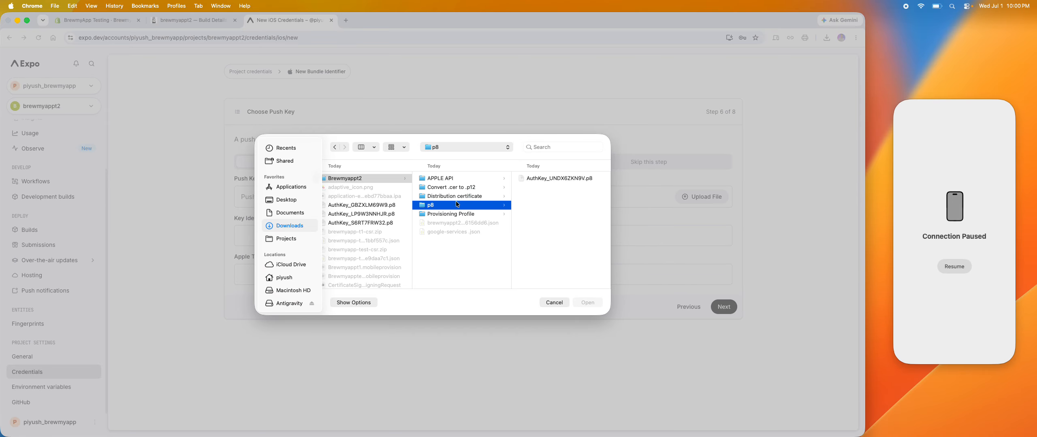
pyautogui.click(559, 178)
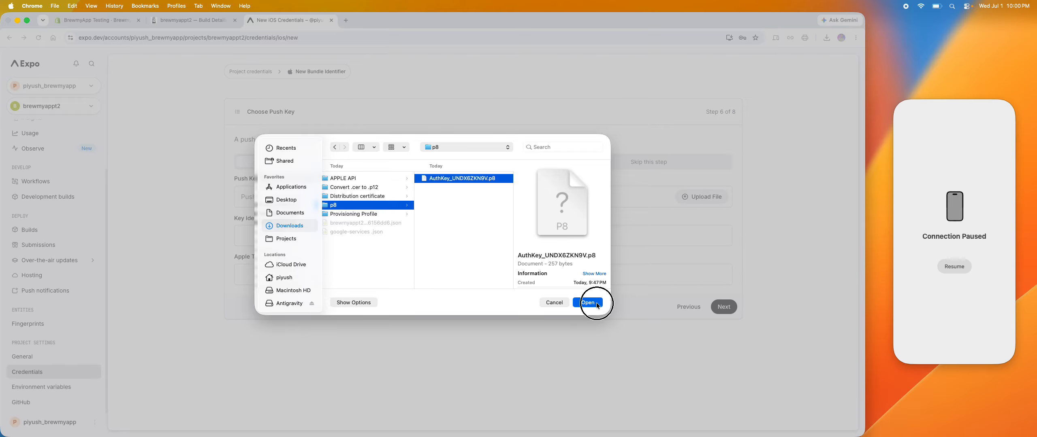
pyautogui.click(588, 303)
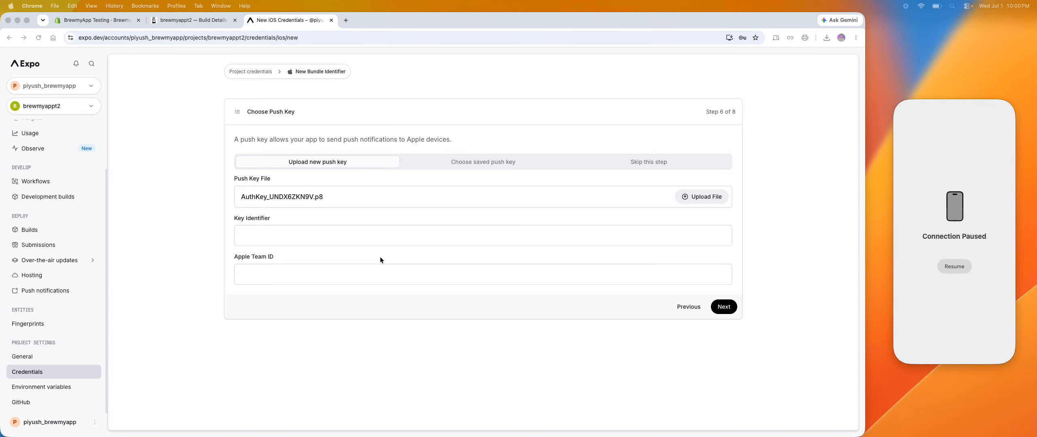
pyautogui.click(362, 232)
pyautogui.write('UNDX6ZKN9V')
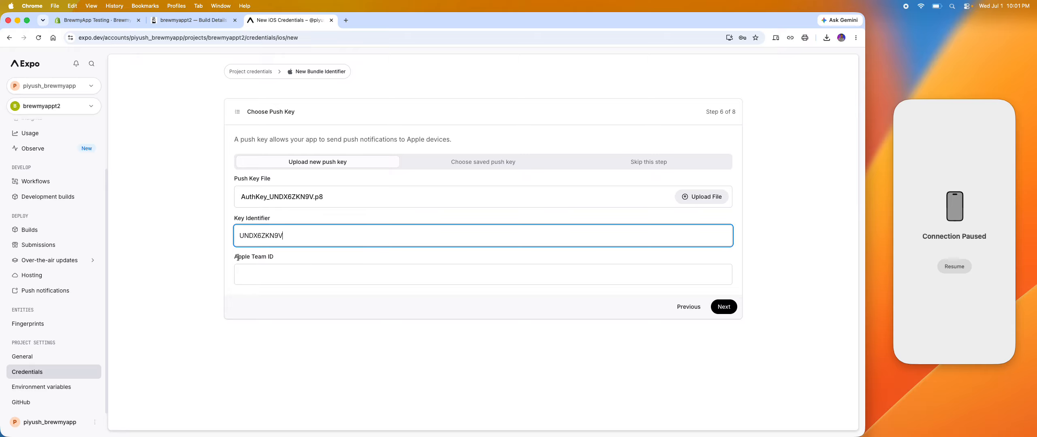
# Open Apple Developer's Certificates, Identifiers & Profiles page in a new tab and go to the account's membership page.
pyautogui.click(345, 22)
pyautogui.write('d')
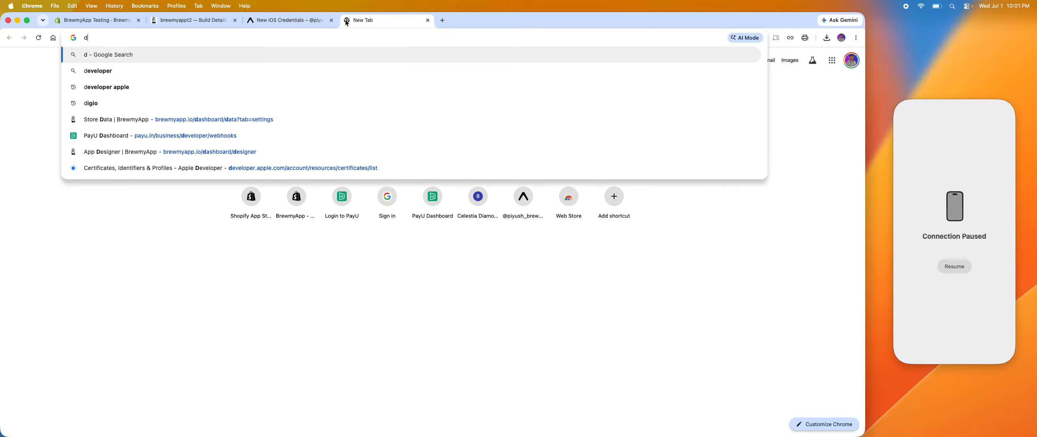
pyautogui.press('BackSpace')
pyautogui.write('a')
pyautogui.press('BackSpace')
pyautogui.press('BackSpace')
pyautogui.write('developer.apple.com/account/resources/certificates/list')
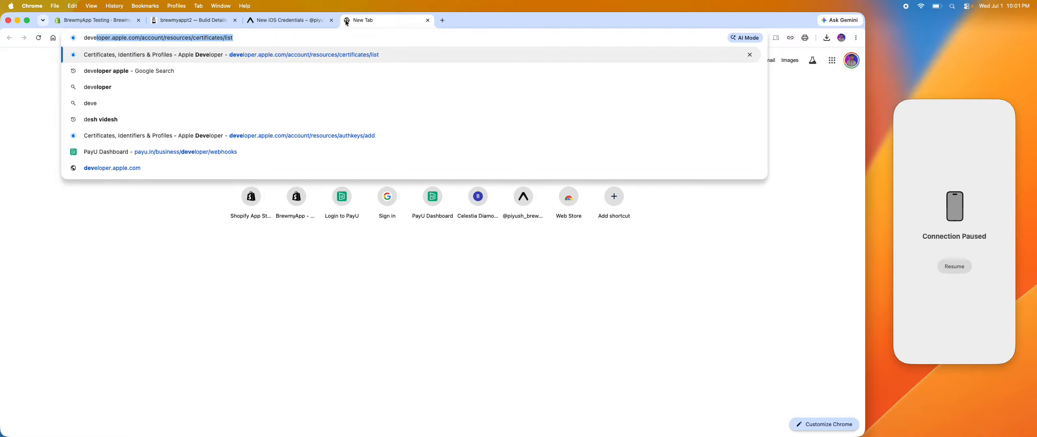
pyautogui.press('Return')
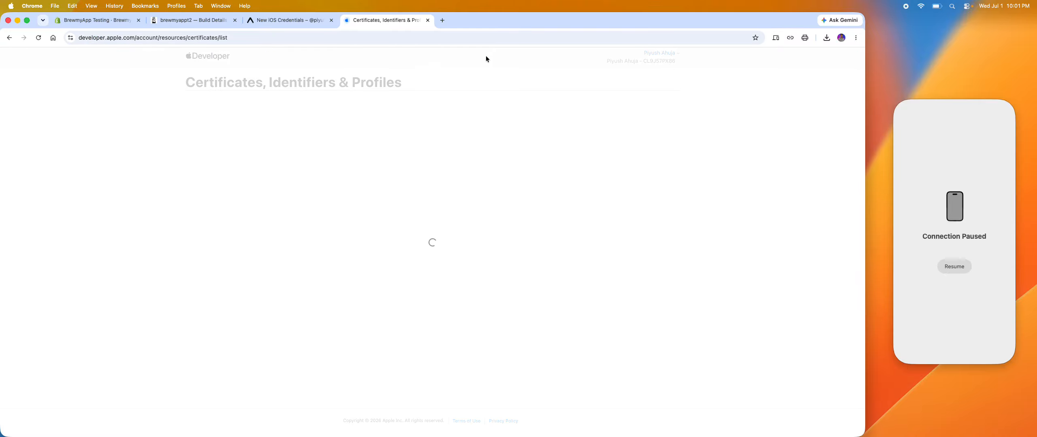
pyautogui.click(676, 54)
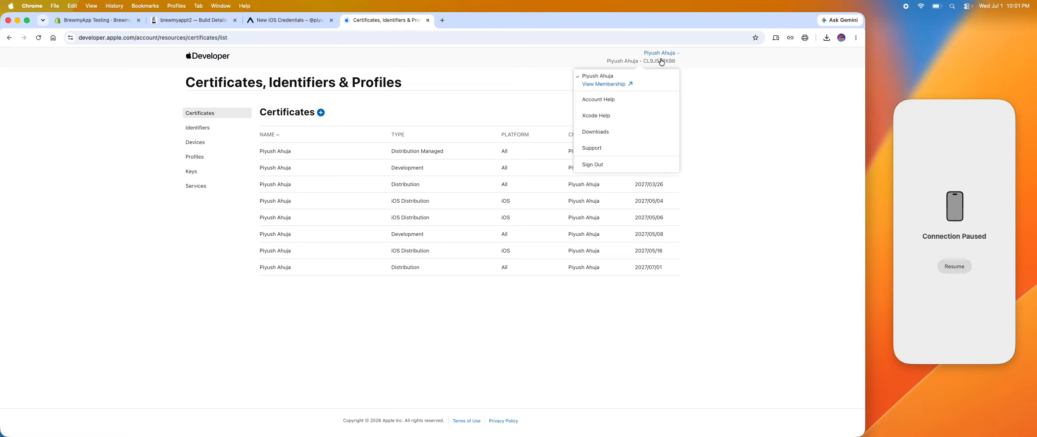
pyautogui.click(640, 89)
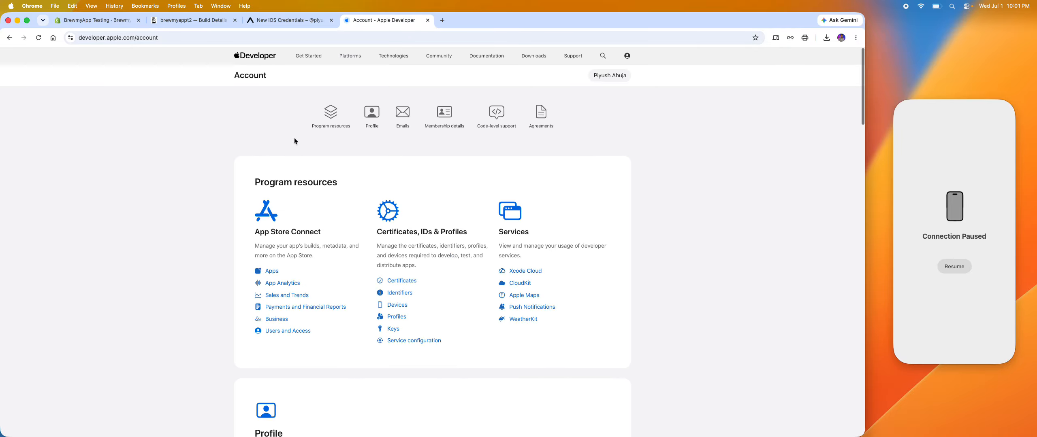
# Copy the team ID from Apple's membership details into Expo's Apple Team ID field and continue to the App Store Connect API key stage.
pyautogui.scroll(-10, 294, 139)
pyautogui.scroll(-10, 294, 138)
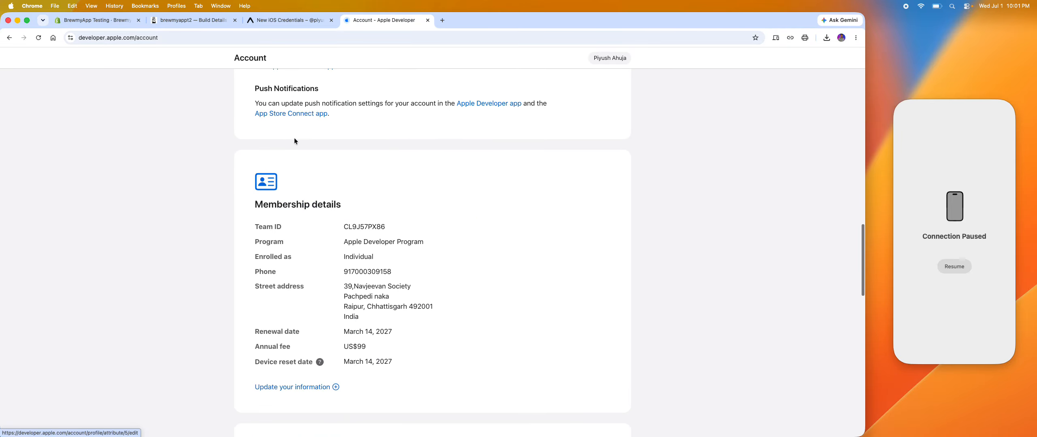
pyautogui.rightClick(294, 138)
pyautogui.click(465, 203)
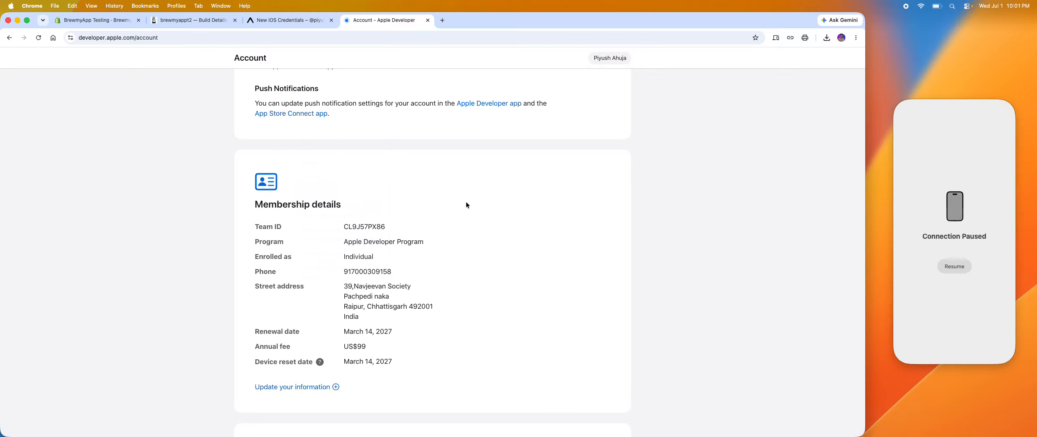
pyautogui.scroll(4, 466, 204)
pyautogui.scroll(-7, 466, 204)
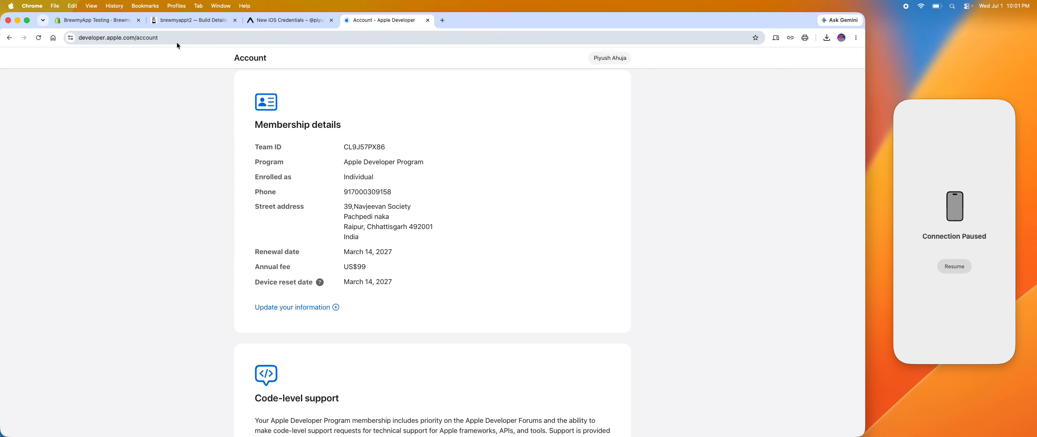
pyautogui.doubleClick(364, 147)
pyautogui.press('super+c')
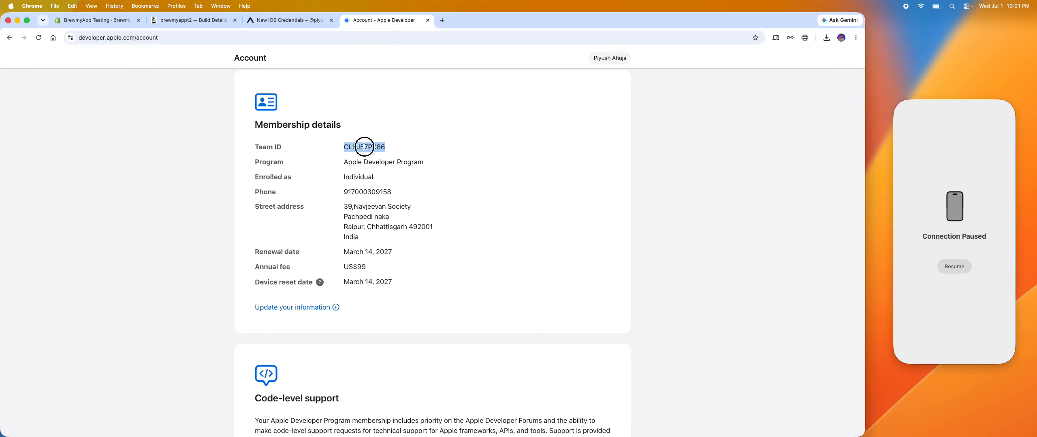
pyautogui.click(290, 21)
pyautogui.click(309, 270)
pyautogui.press('super+v')
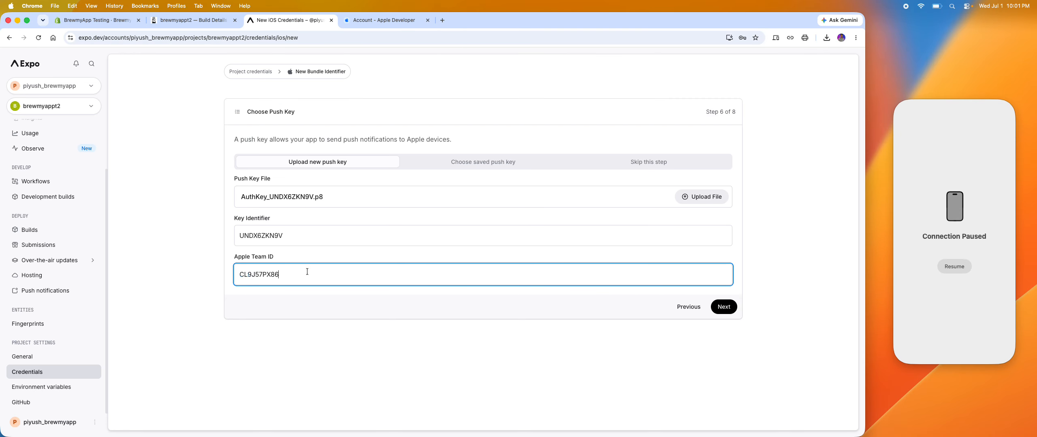
pyautogui.click(724, 307)
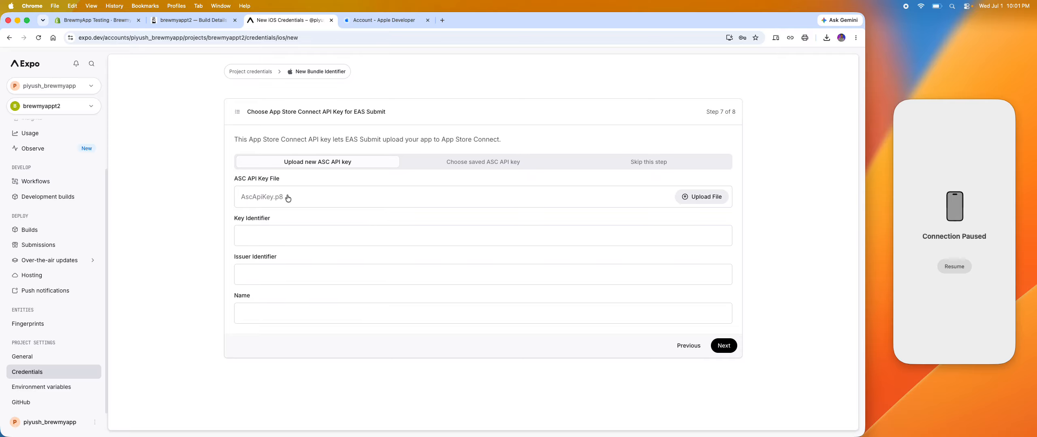
# Upload the AuthKey .p8 file from the APPLE API folder as the ASC API key and fill in the issuer identifier.
pyautogui.moveTo(347, 139); pyautogui.dragTo(507, 150)
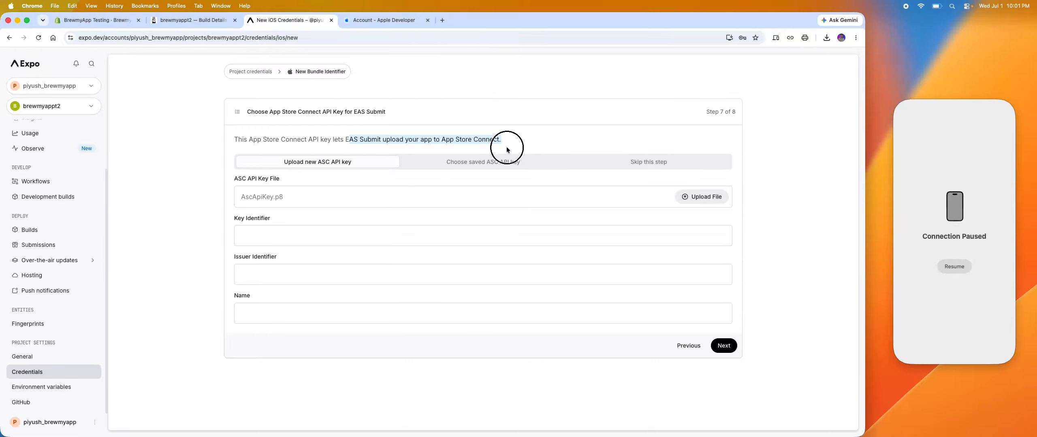
pyautogui.click(412, 206)
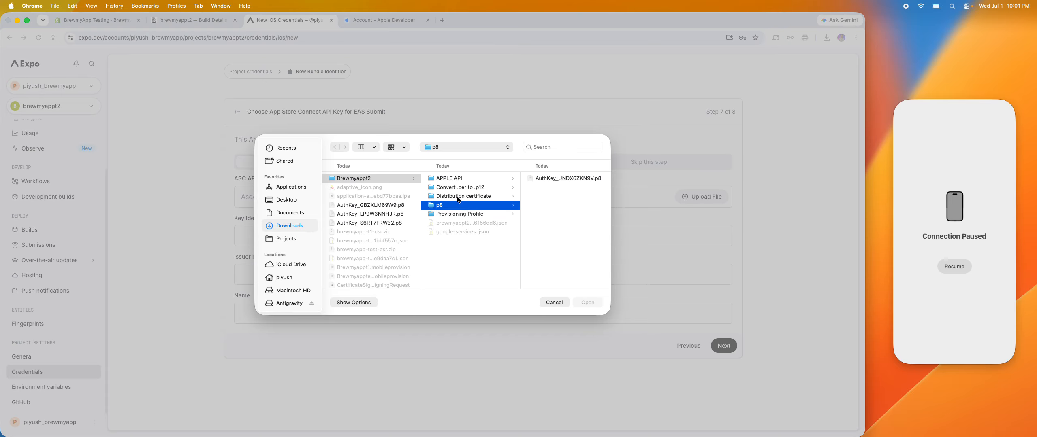
pyautogui.click(451, 179)
pyautogui.click(535, 179)
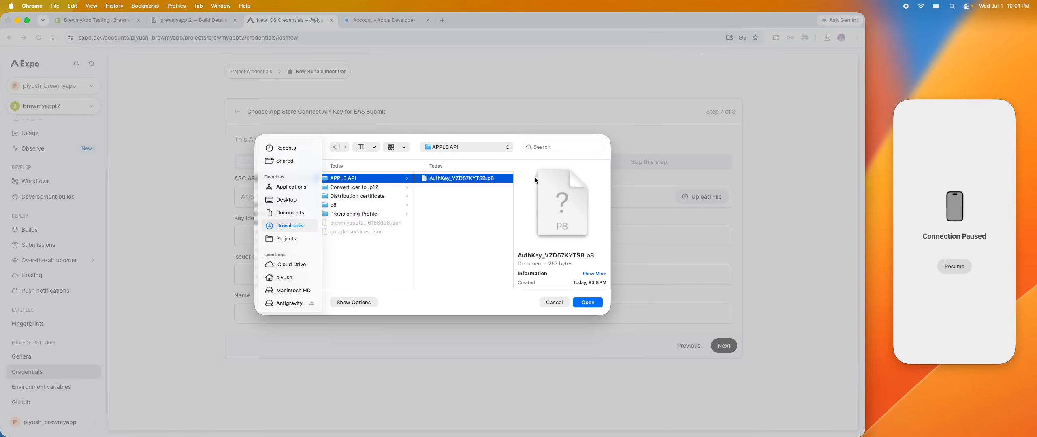
pyautogui.click(587, 303)
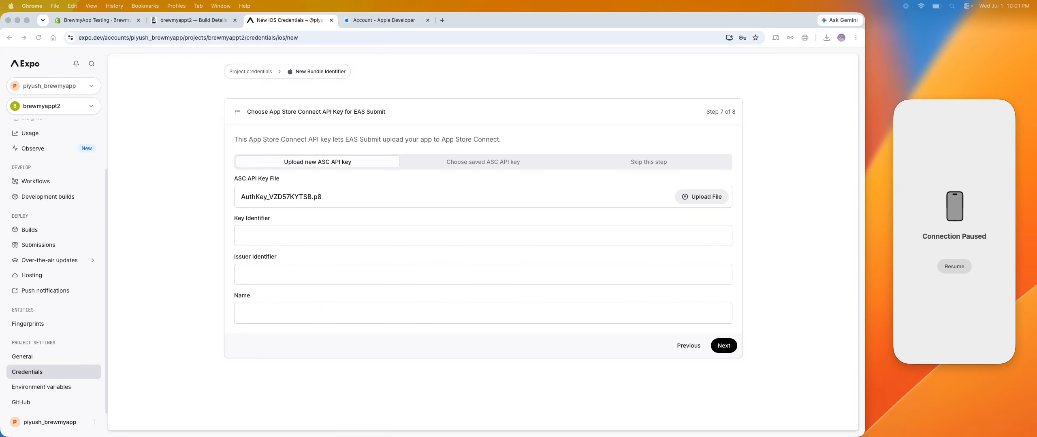
pyautogui.click(355, 269)
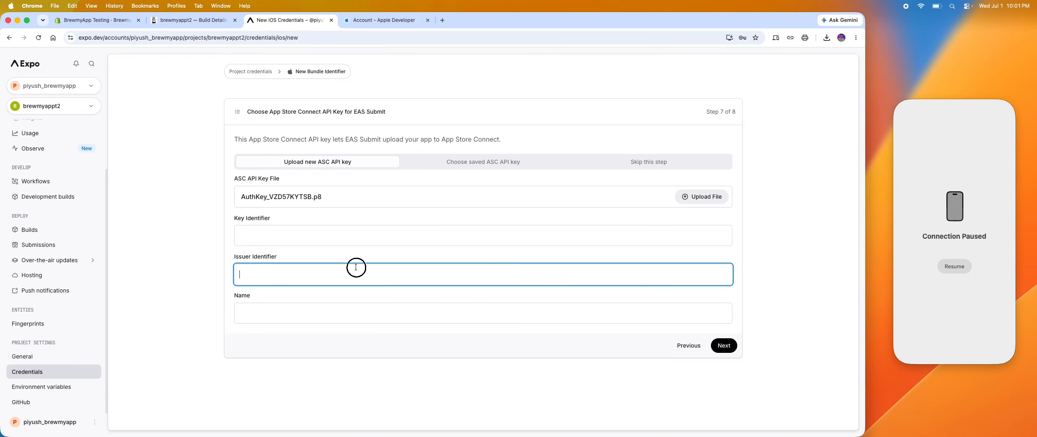
pyautogui.write('b0b4c1f1-be30-464b-bf77-f87fd7e33128')
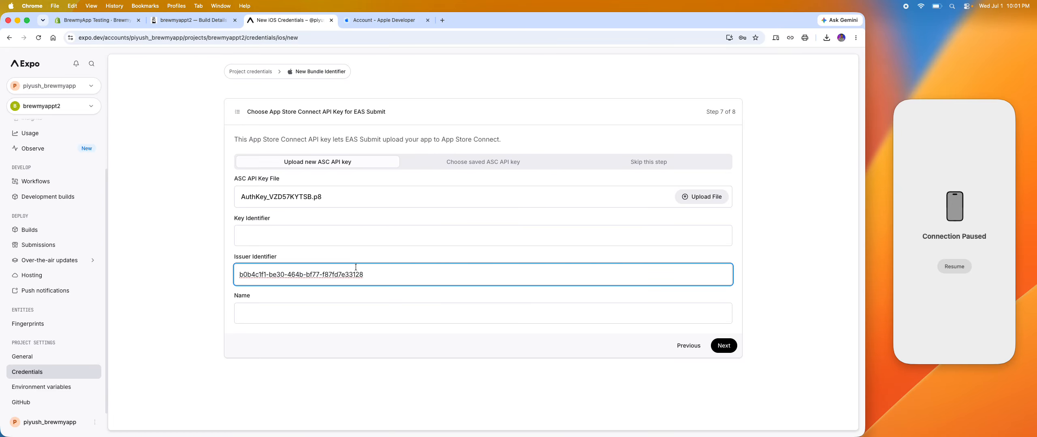
# Copy the API key name brewmyappt2 from App Store Connect's active team keys into Expo's ASC API key Name field.
pyautogui.click(252, 316)
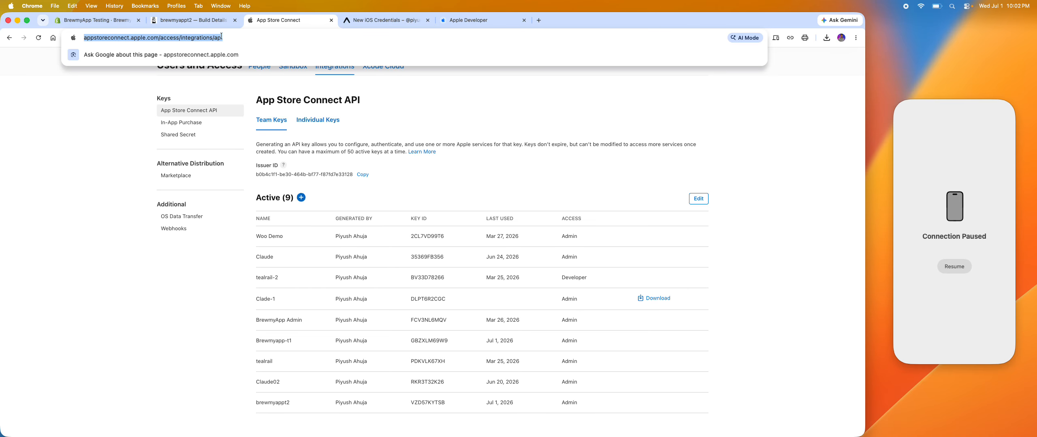
pyautogui.scroll(-2, 321, 221)
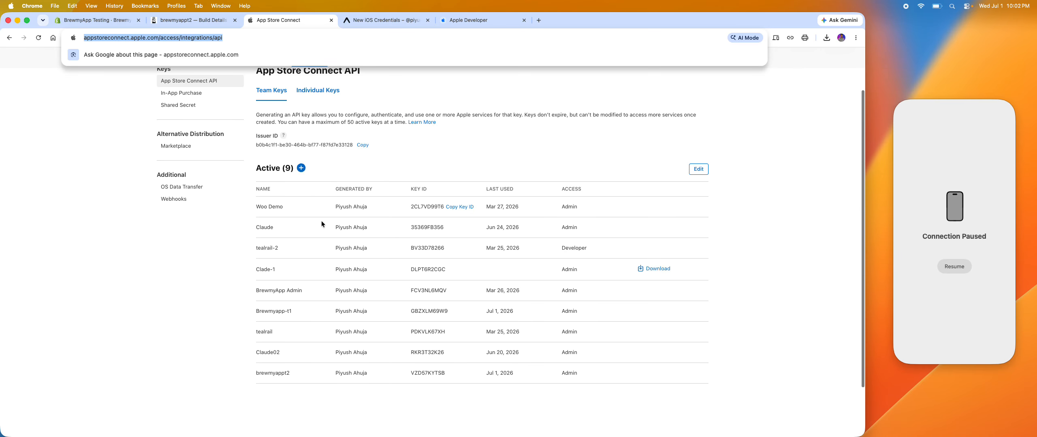
pyautogui.click(226, 344)
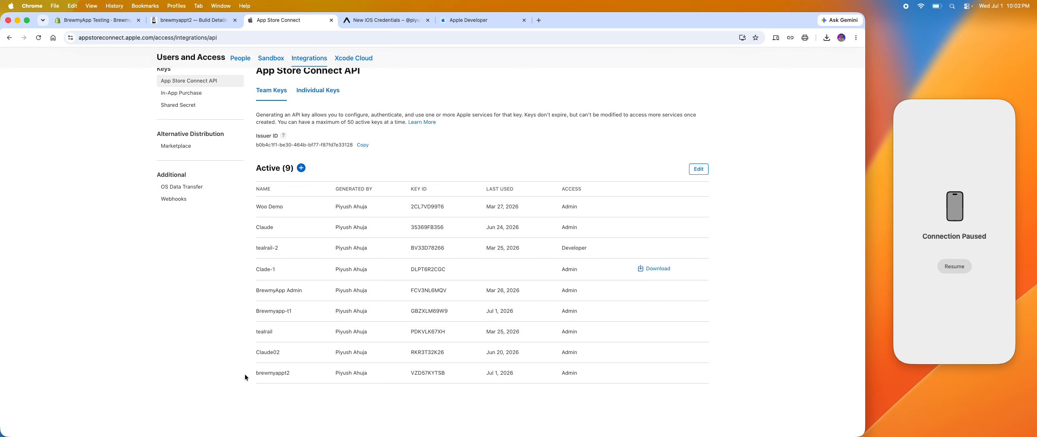
pyautogui.doubleClick(283, 373)
pyautogui.press('super+c')
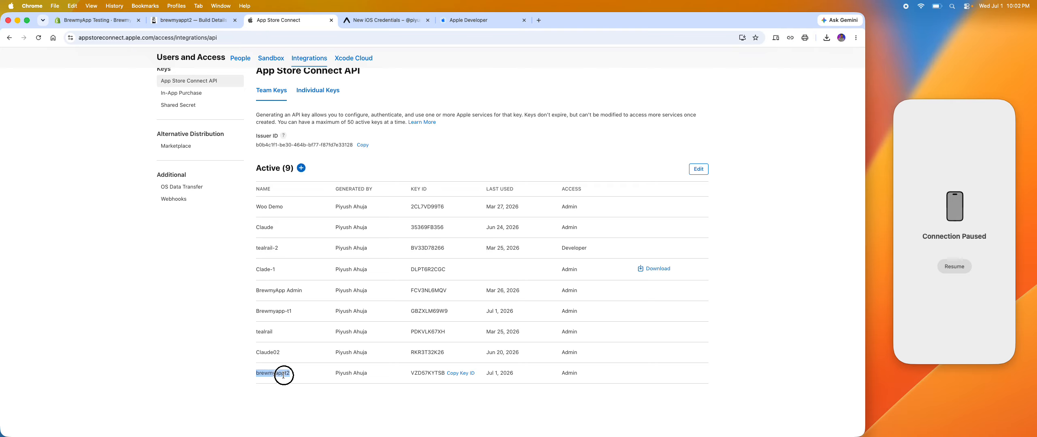
pyautogui.click(345, 21)
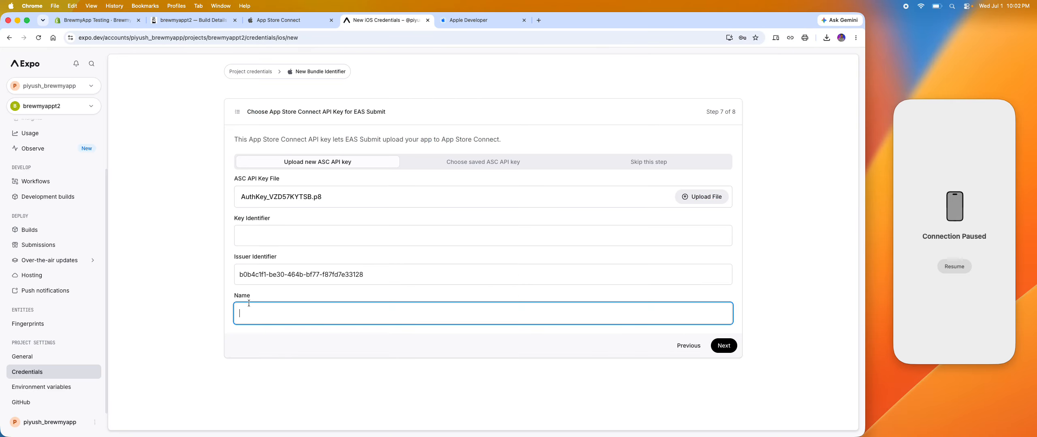
pyautogui.press('super+v')
# Copy the brewmyappt2 key's ID from App Store Connect into Expo's Key Identifier field and continue to the confirmation stage.
pyautogui.click(279, 20)
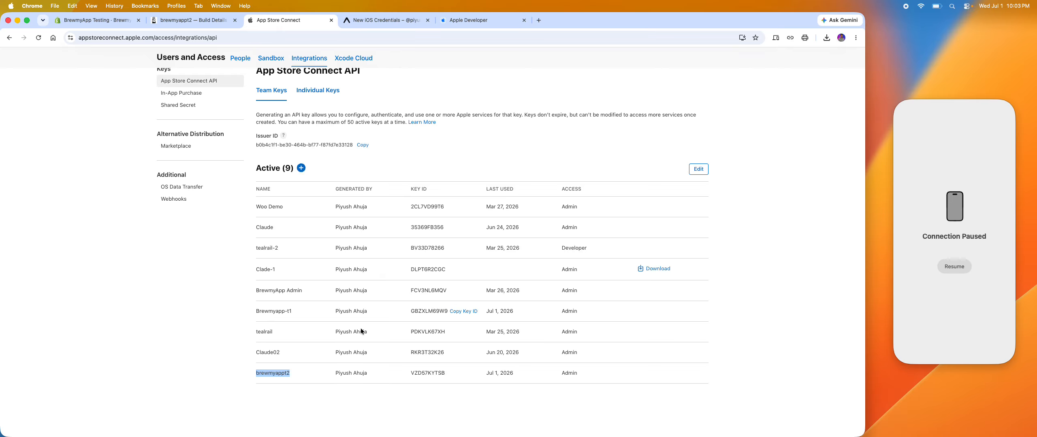
pyautogui.click(459, 375)
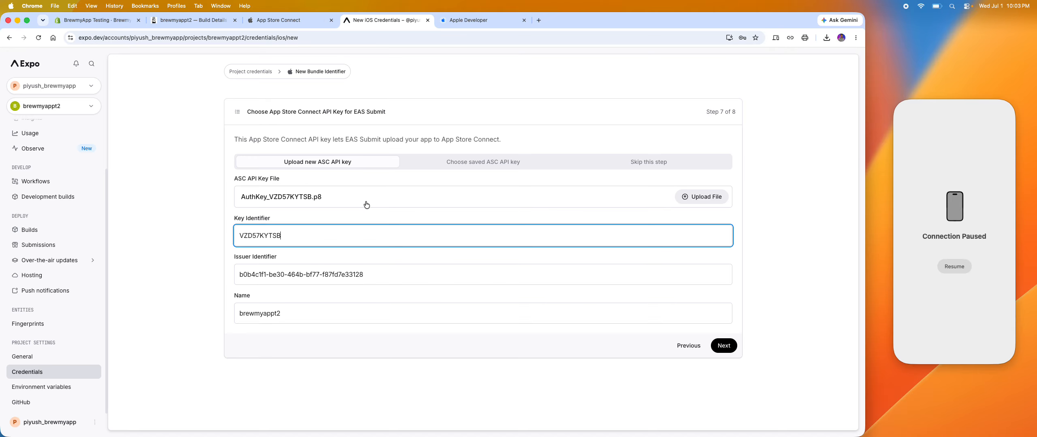
pyautogui.click(727, 346)
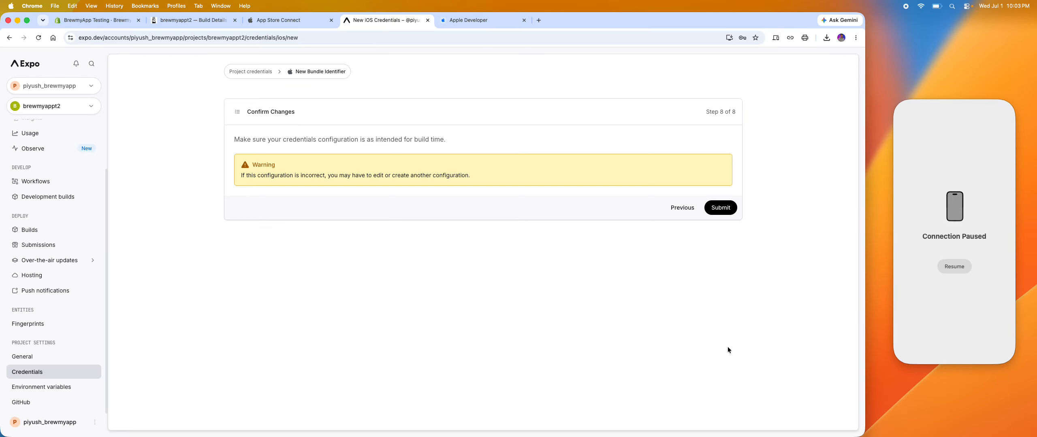
# Submit the iOS credentials configuration and review the build and service credentials saved for com.brewmyappt2.app.
pyautogui.click(724, 207)
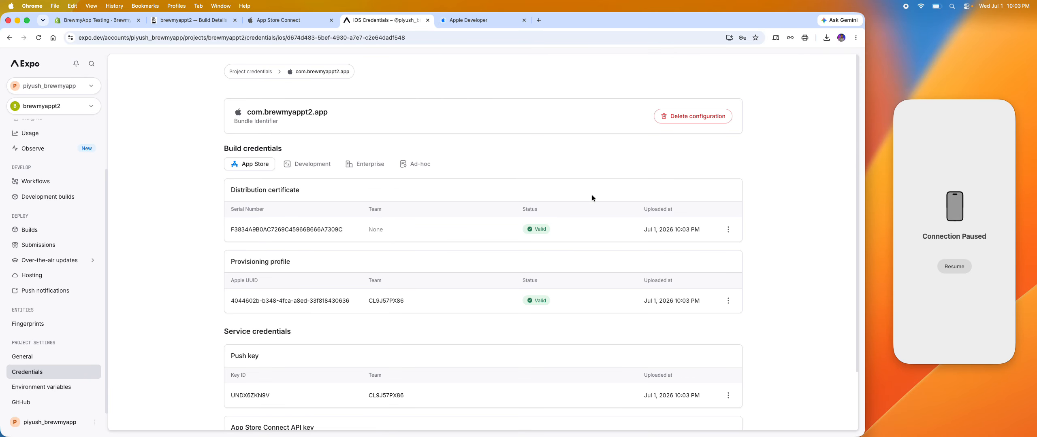
pyautogui.scroll(-2, 423, 318)
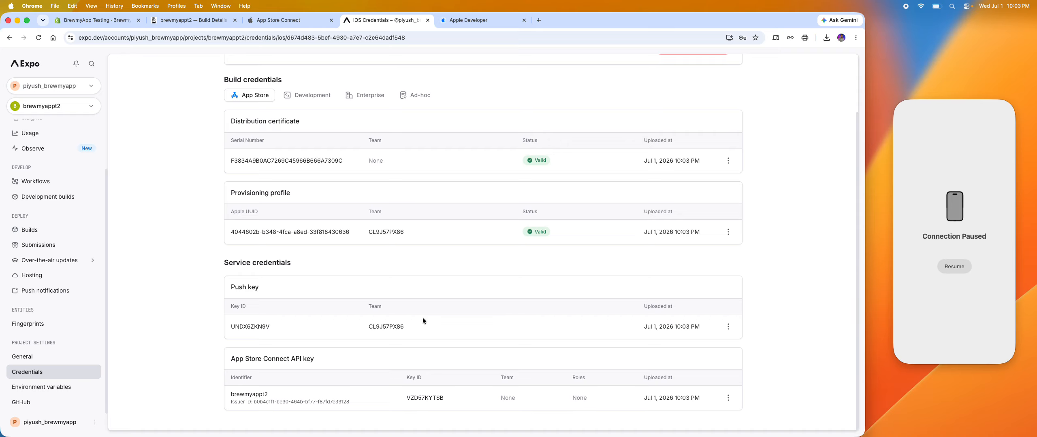
pyautogui.scroll(2, 423, 318)
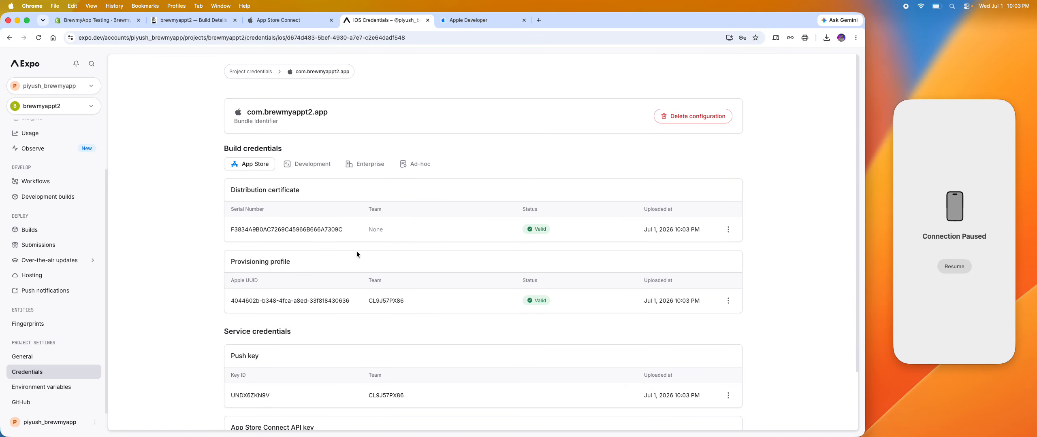
# Return to the brewmyappt2 build page in BrewmyApp, recheck the live iOS credentials status on Expo and collapse the iOS Credentials section.
pyautogui.click(218, 20)
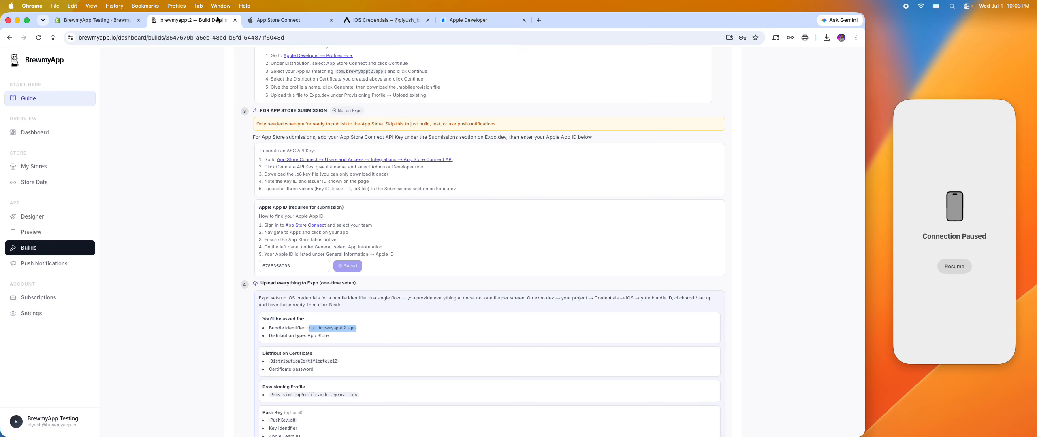
pyautogui.scroll(15, 390, 186)
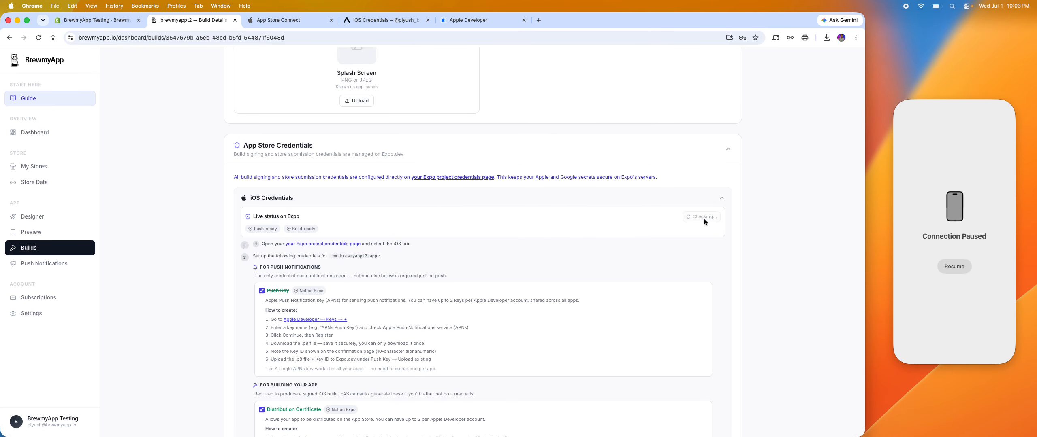
pyautogui.click(378, 197)
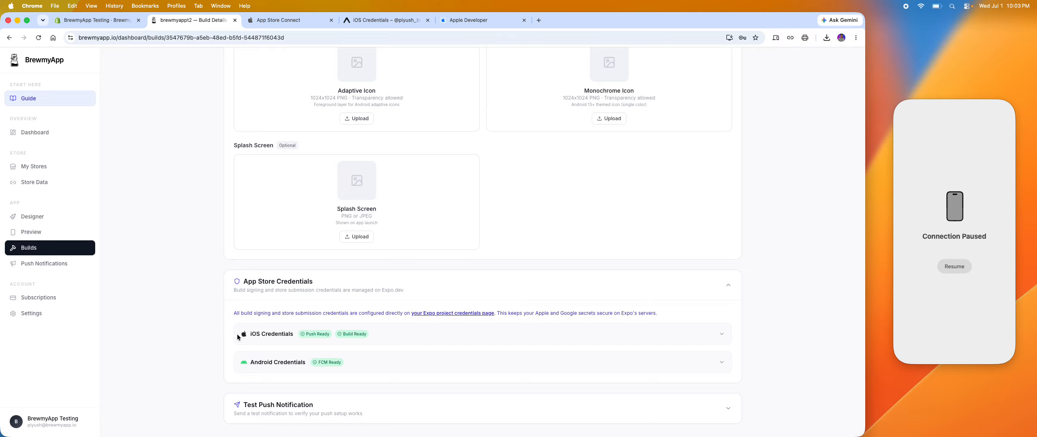